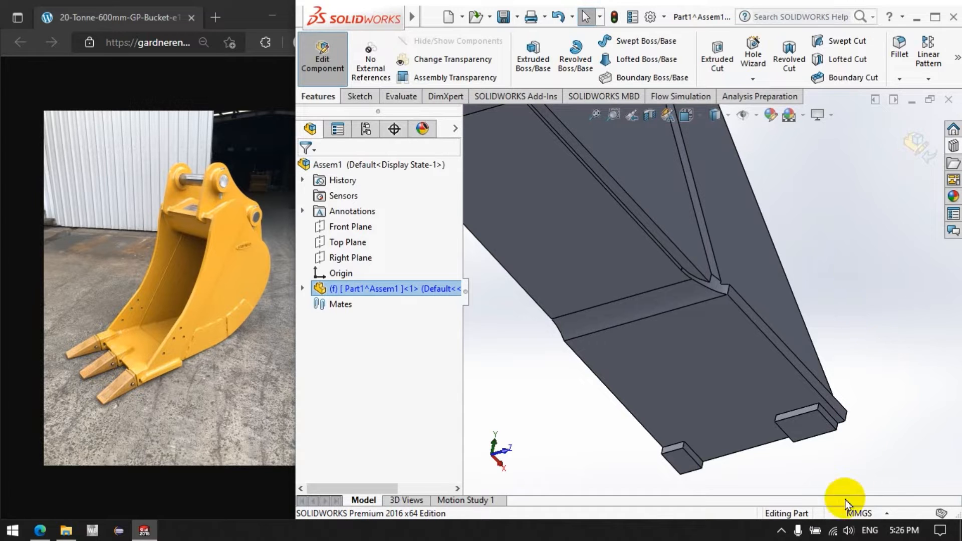
Fillet the inner curved edge where the bucket's back shell meets the recessed side face with a 10 mm radius
left_click(780, 532)
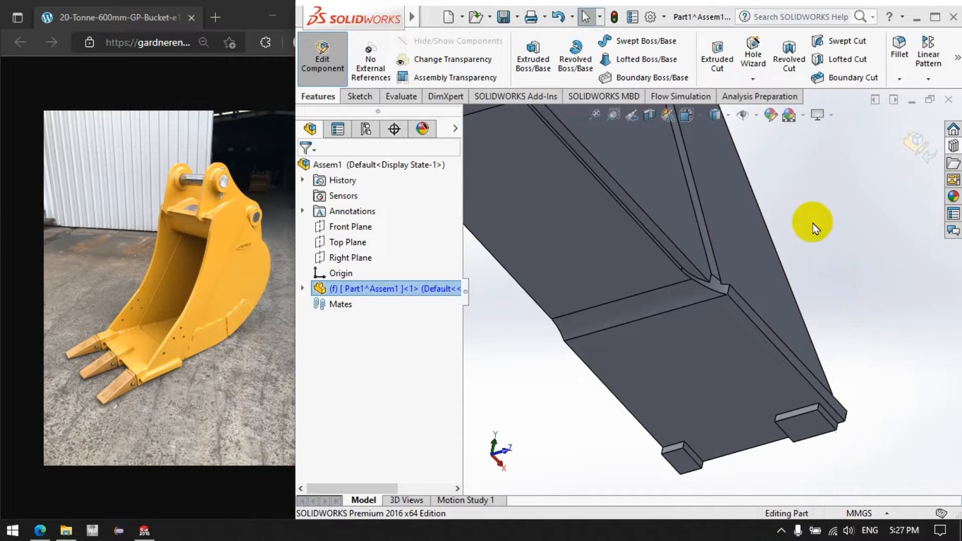
left_click(898, 40)
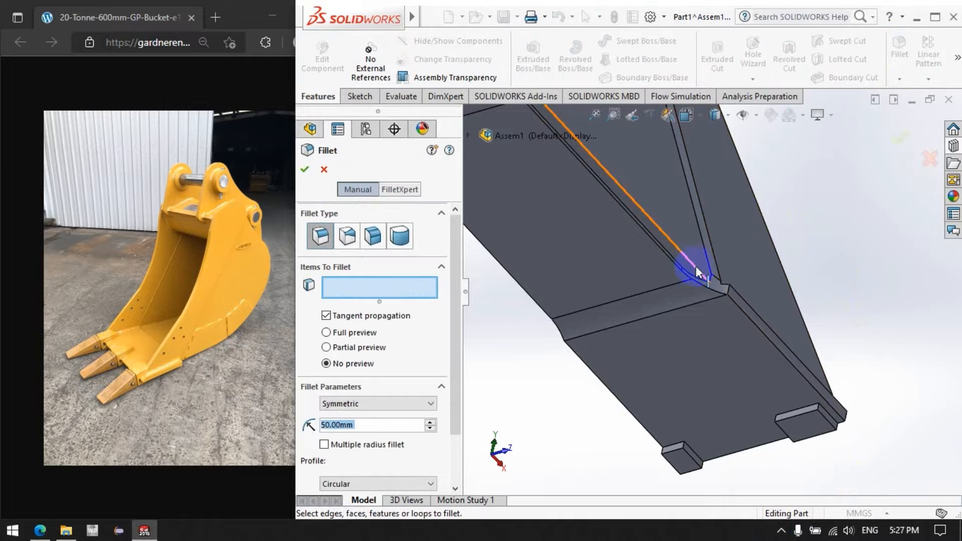
scroll(678, 318, "up", 5)
scroll(668, 247, "down", 4)
scroll(781, 365, "down", 5)
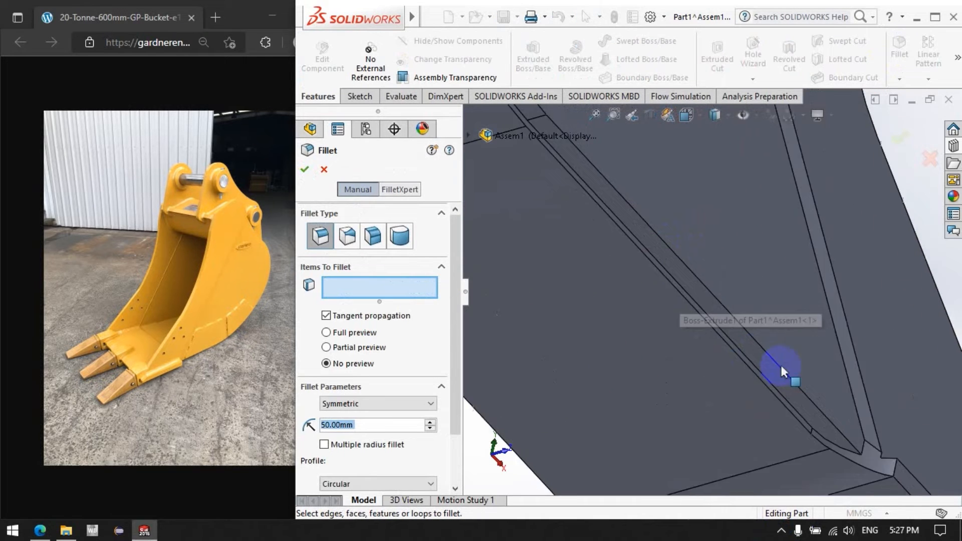
left_click(824, 457)
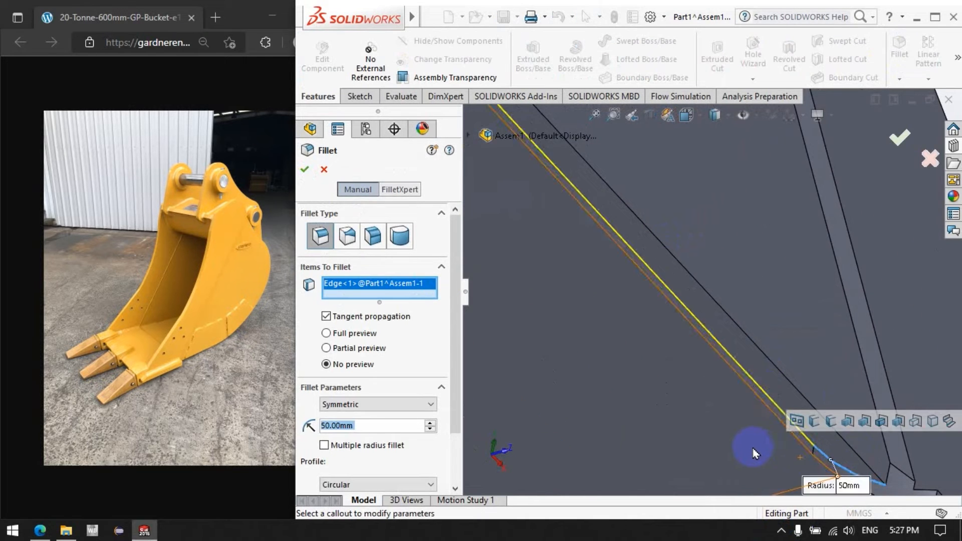
scroll(754, 453, "up", 6)
left_click(305, 171)
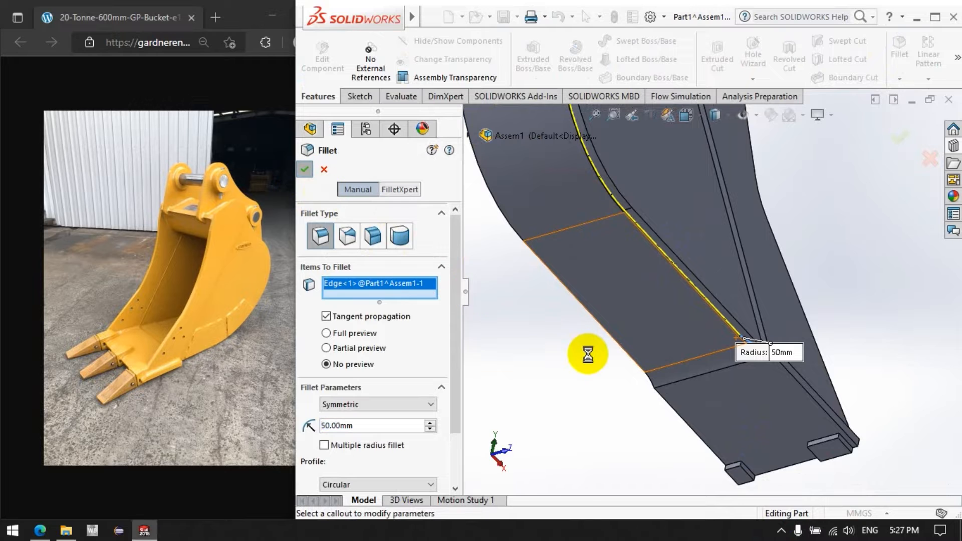
left_click(434, 121)
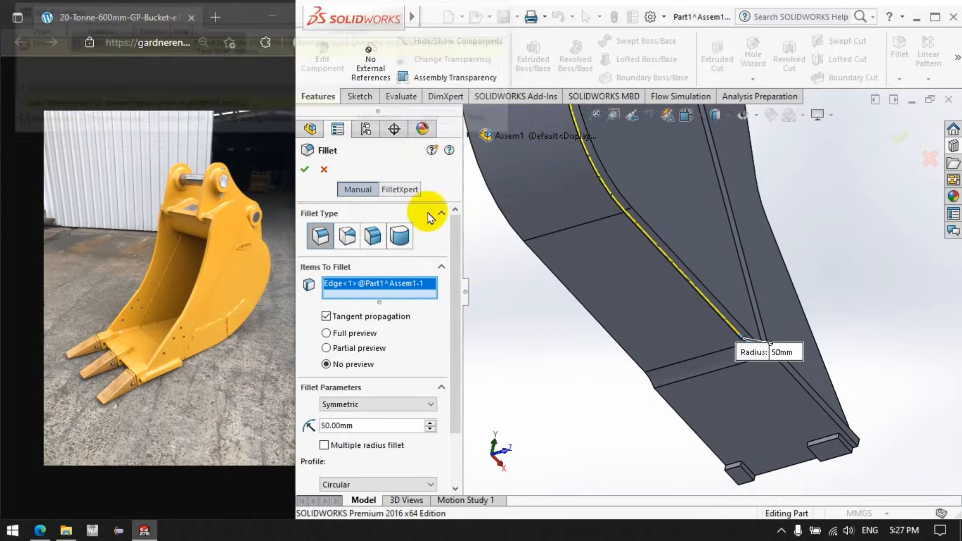
type("10.00mm")
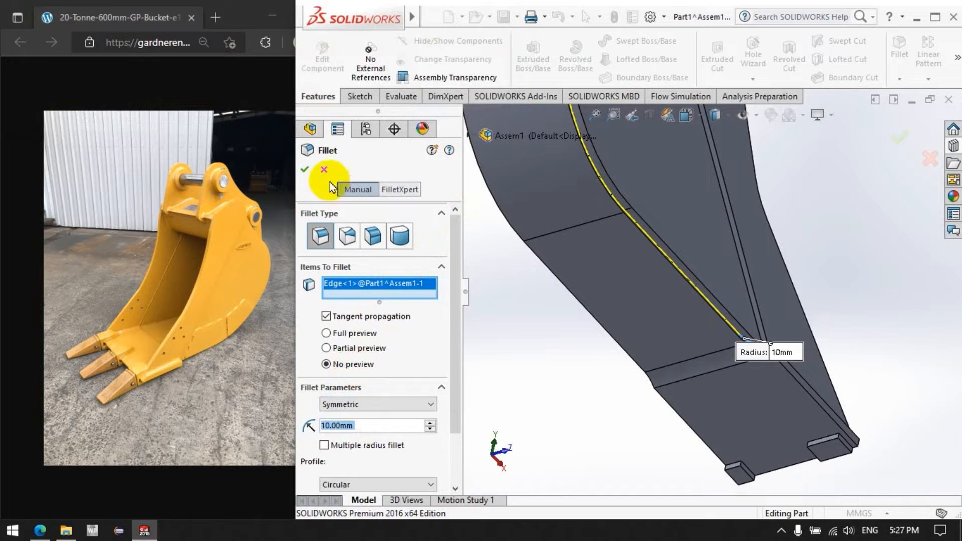
left_click(305, 171)
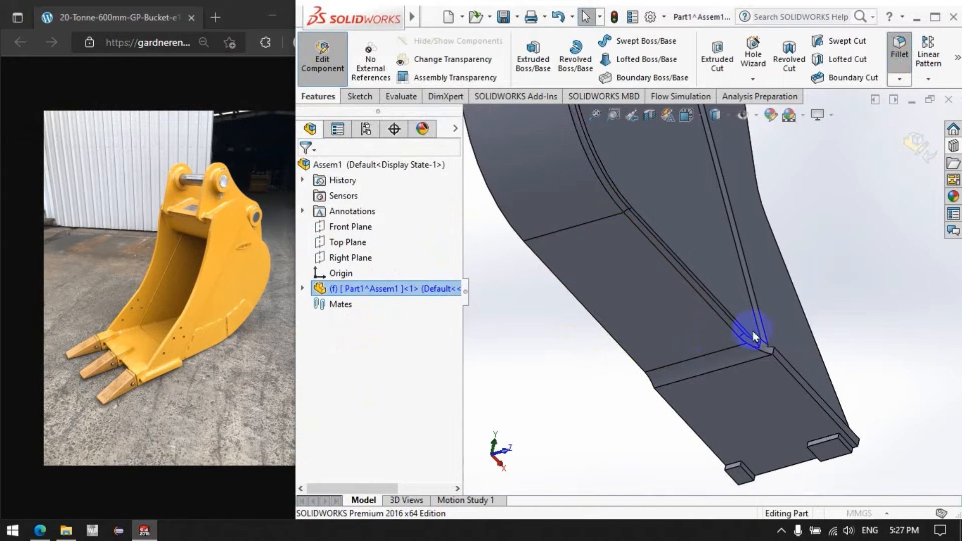
Fillet the outer curved edge of the back shell along the bucket's side with a 5 mm radius
left_click(737, 335)
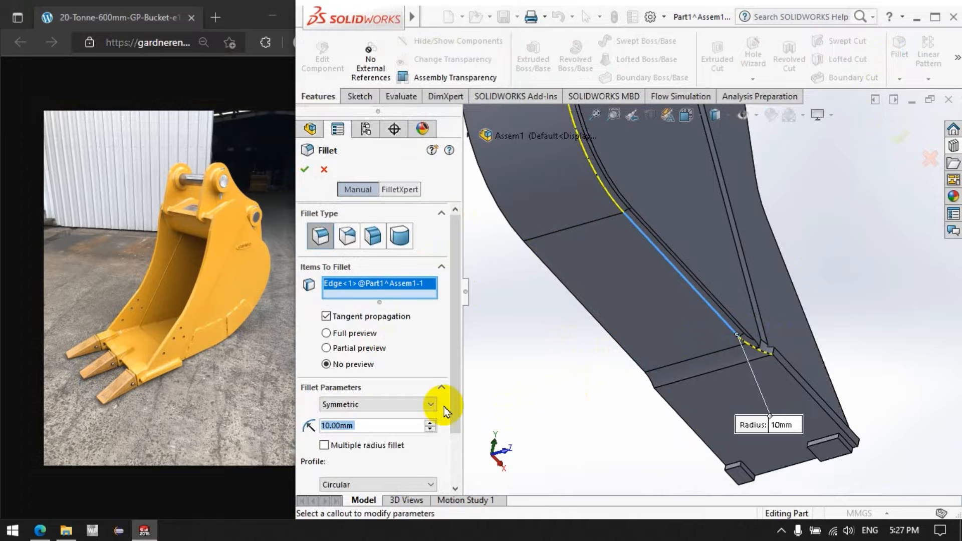
left_click(305, 169)
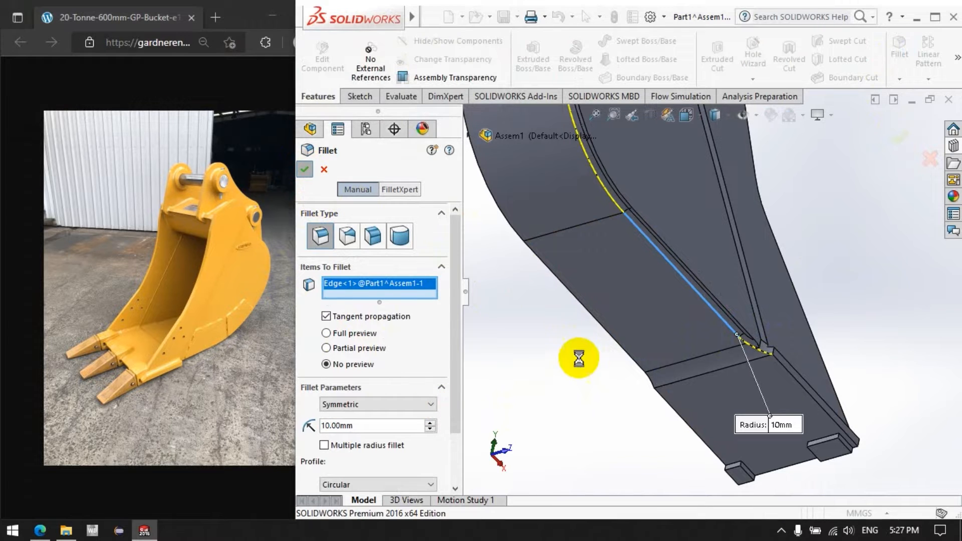
left_click(437, 119)
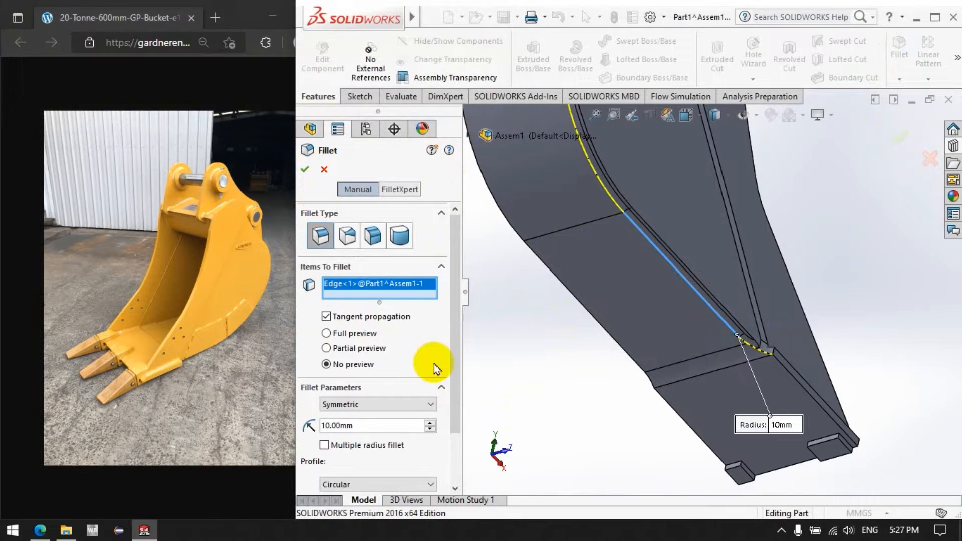
double_click(376, 429)
type("5")
key("Return")
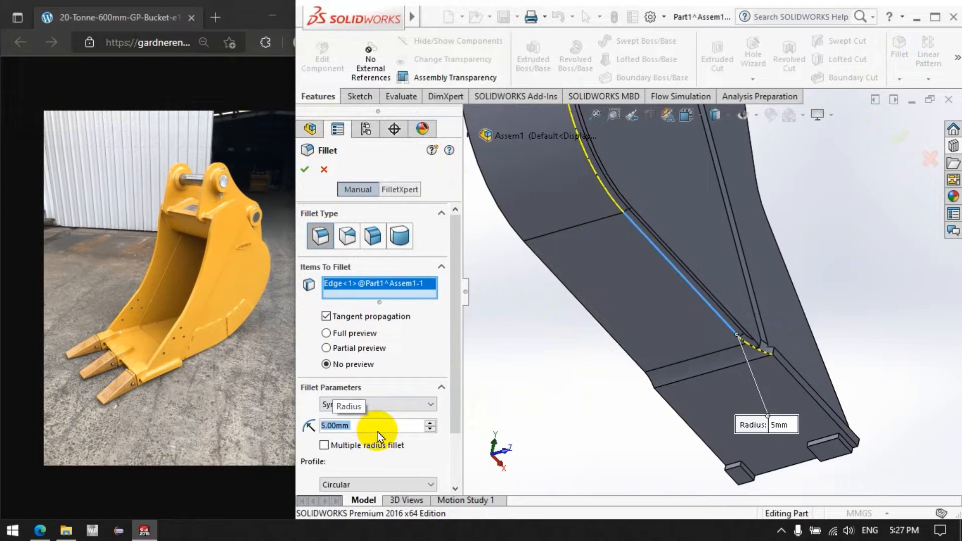
left_click(305, 170)
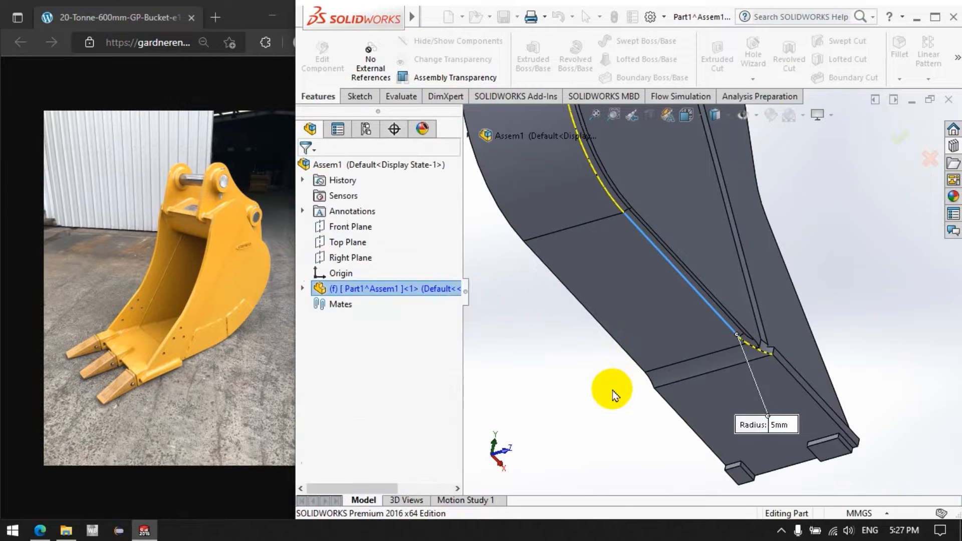
Fillet the long straight outer edge of the raised side strip with a 10 mm radius
scroll(612, 389, "up", 5)
scroll(702, 205, "down", 5)
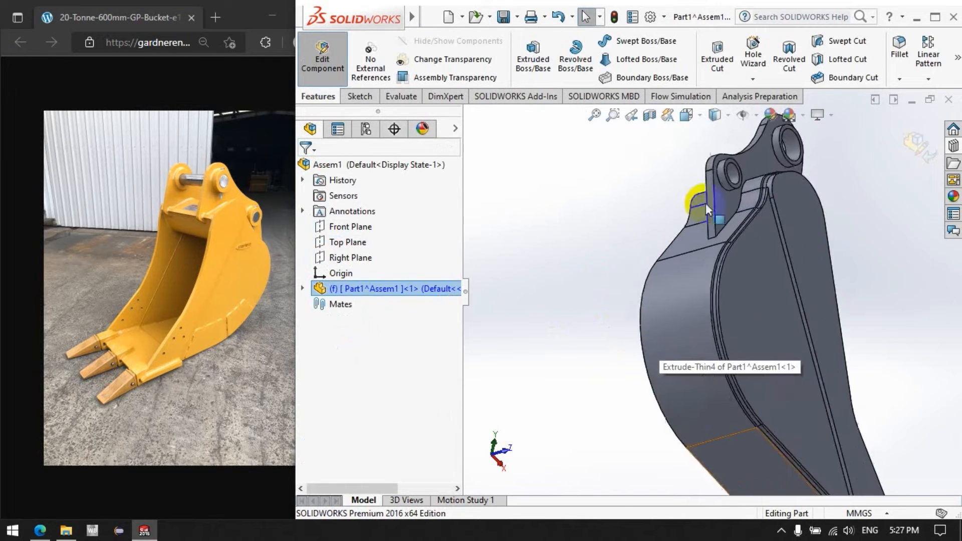
scroll(775, 211, "down", 4)
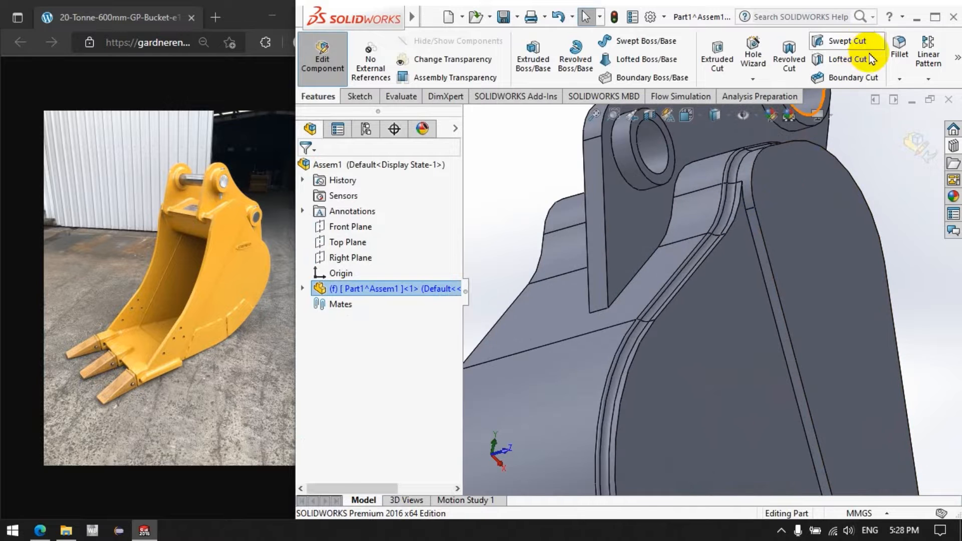
left_click(892, 68)
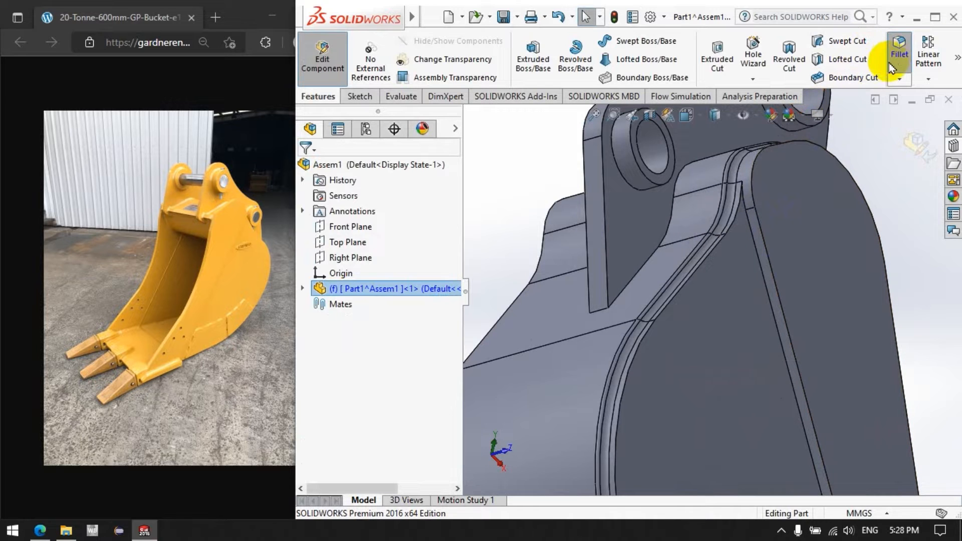
left_click(771, 300)
scroll(559, 301, "up", 3)
scroll(557, 300, "up", 2)
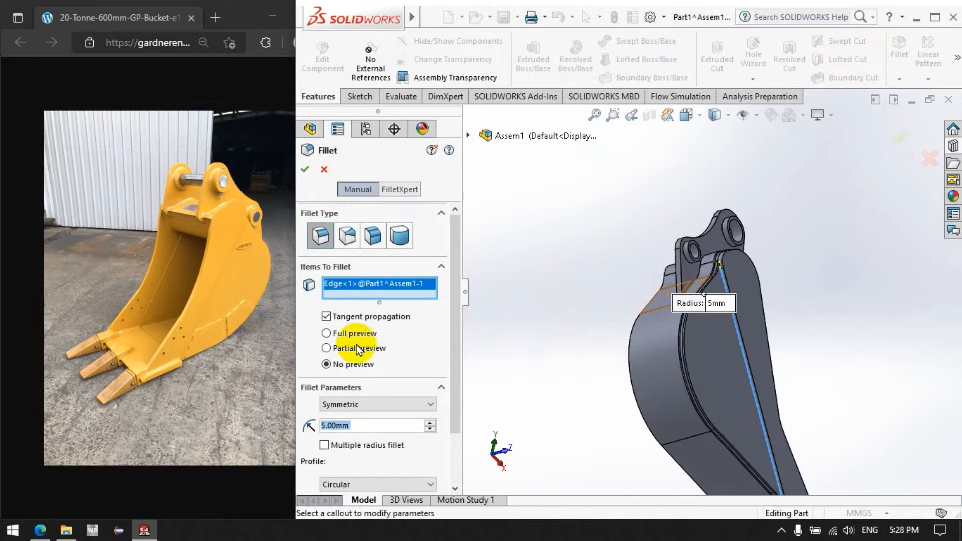
type("10")
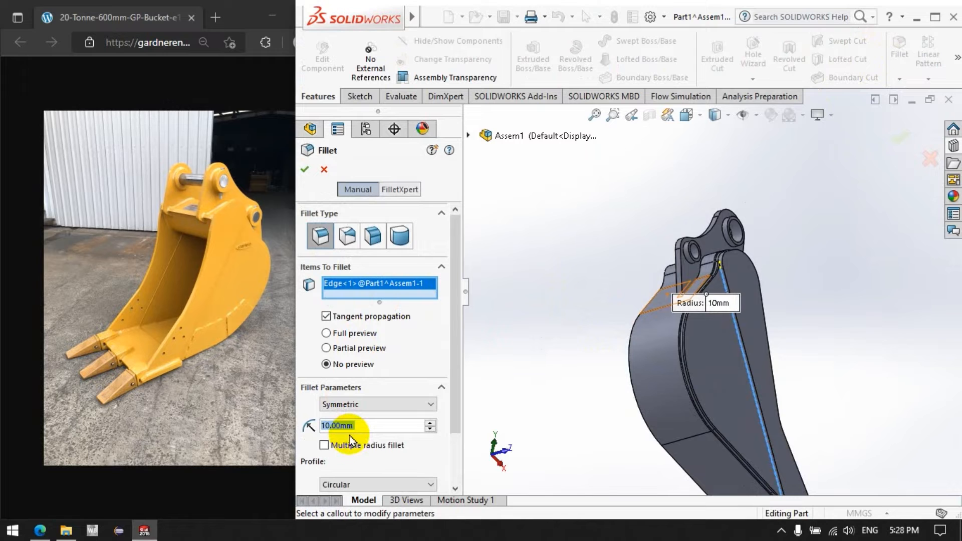
left_click(304, 170)
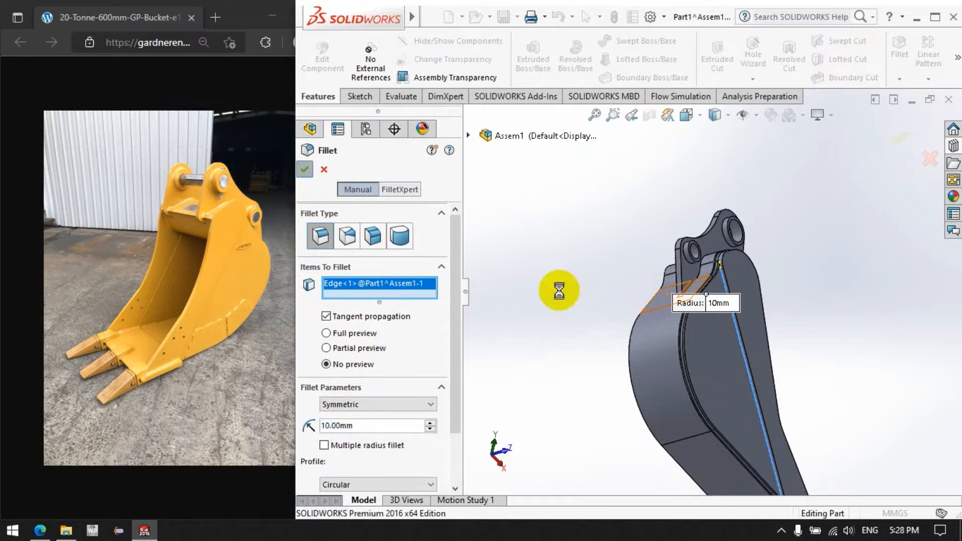
Fillet the long straight inner edge between the raised strip and the recessed side face with a 50 mm radius
scroll(700, 366, "down", 5)
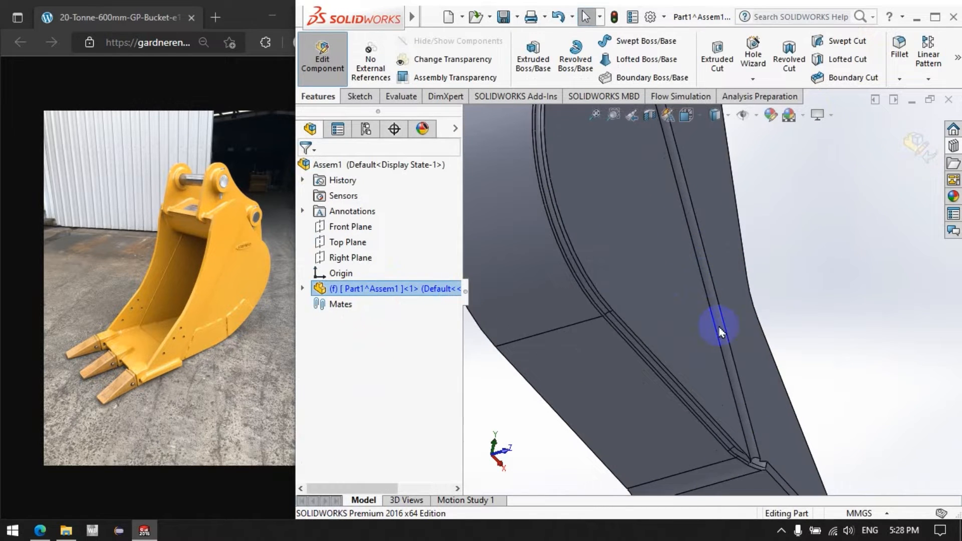
scroll(720, 332, "down", 2)
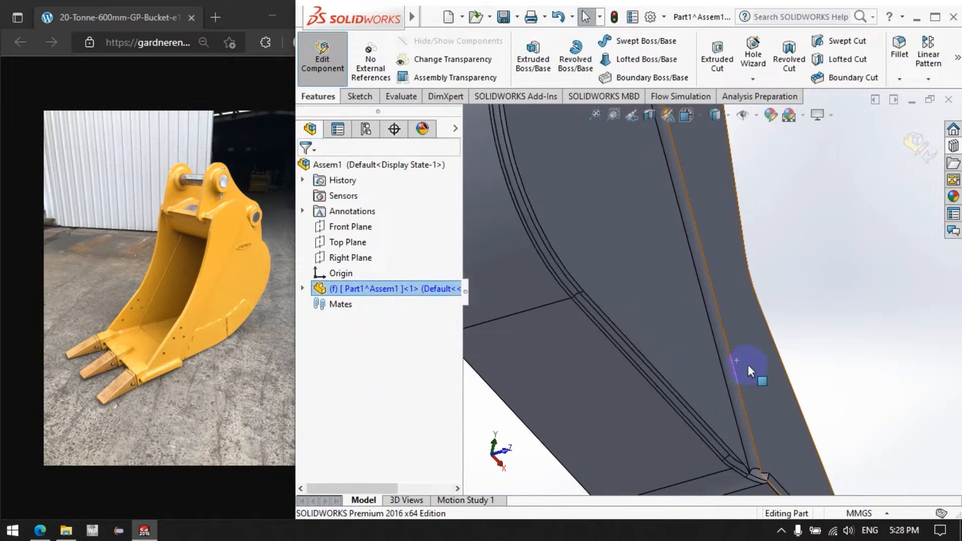
left_click(720, 234)
scroll(722, 238, "up", 5)
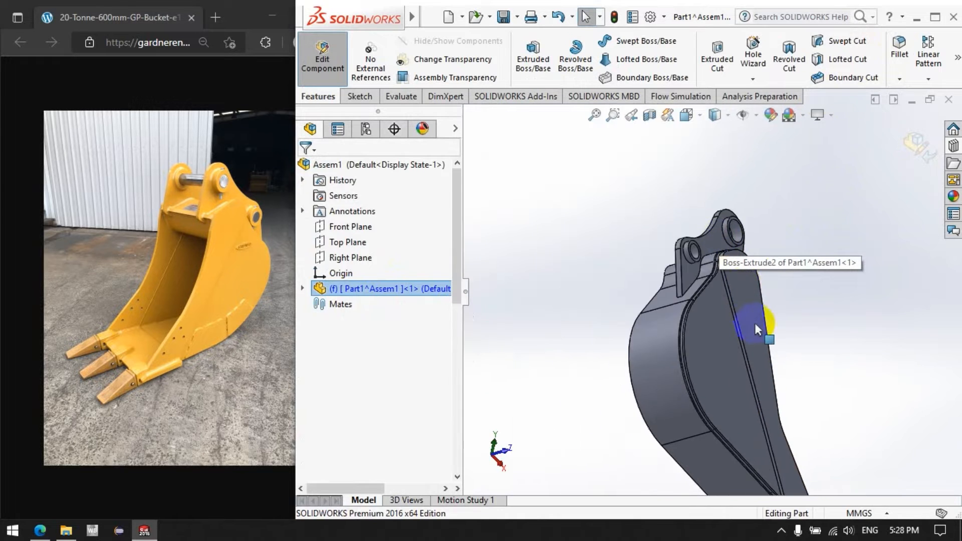
scroll(755, 323, "down", 5)
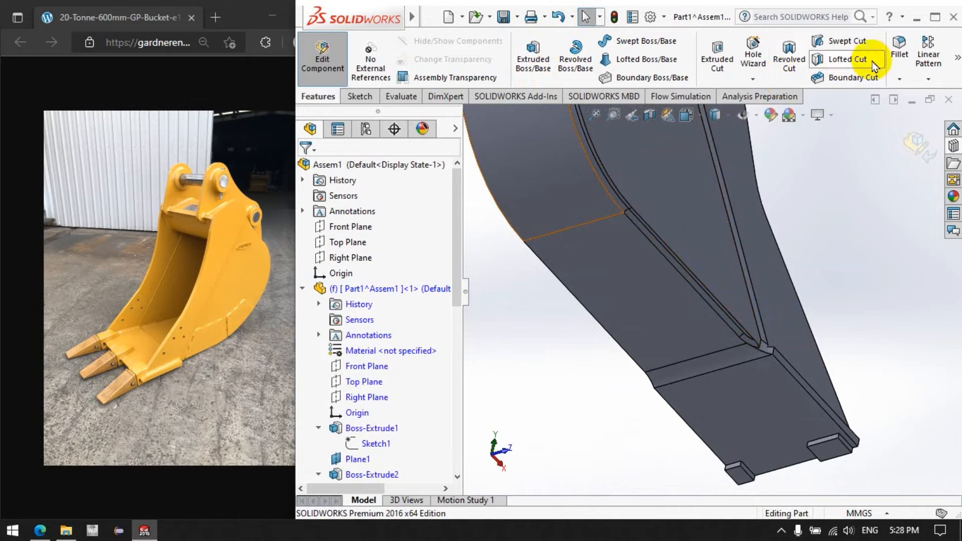
left_click(754, 326)
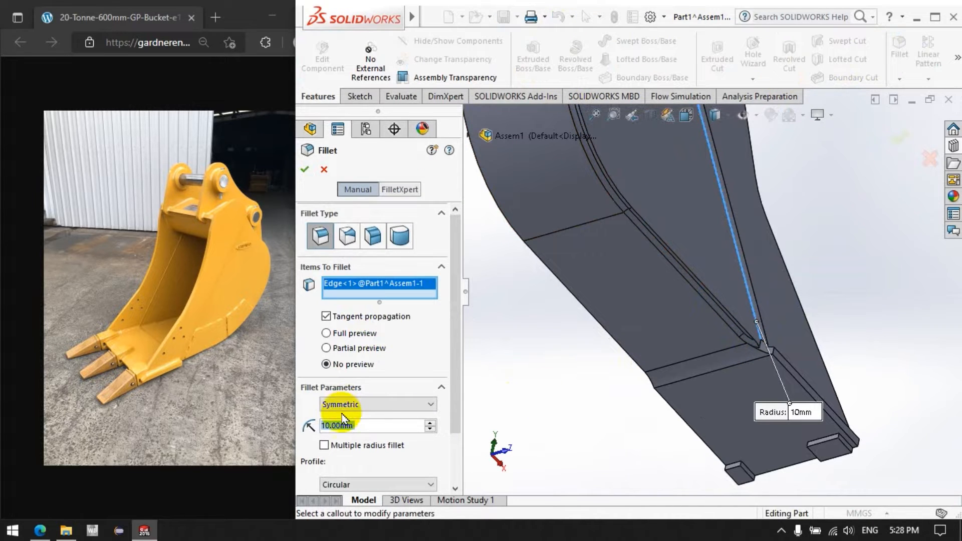
type("50")
key("Return")
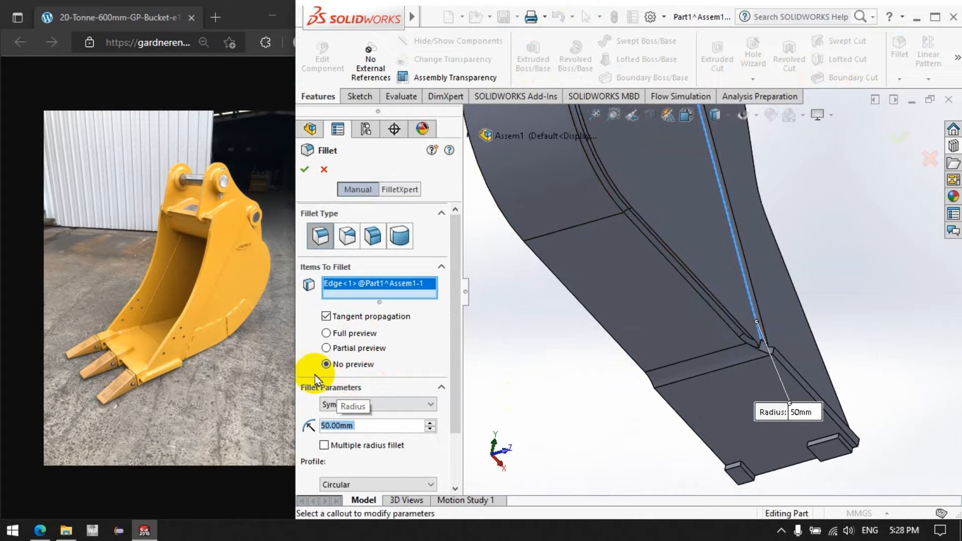
left_click(304, 172)
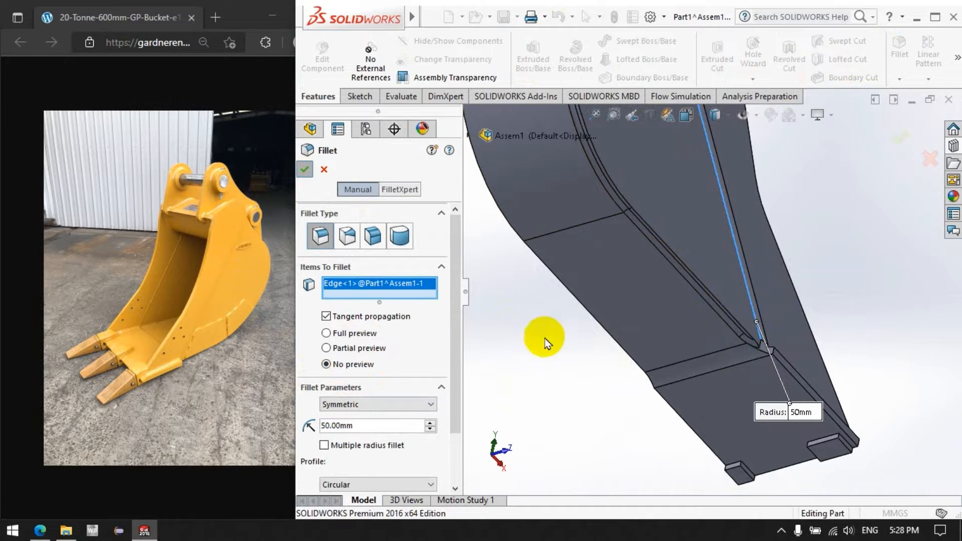
Round the long straight outer edge of the raised side strip with a 10 mm fillet, using tangent propagation
scroll(717, 323, "up", 6)
scroll(693, 192, "down", 3)
left_click(716, 244)
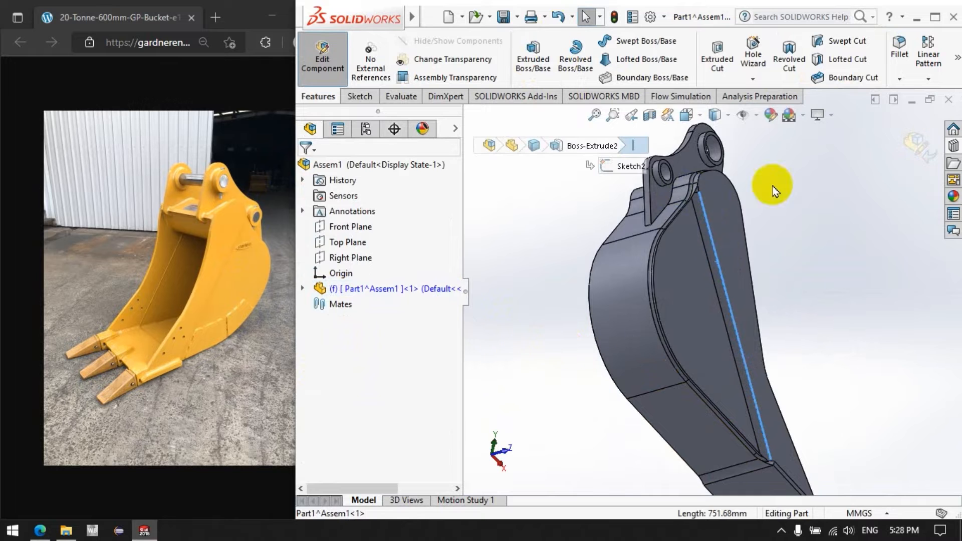
left_click(898, 46)
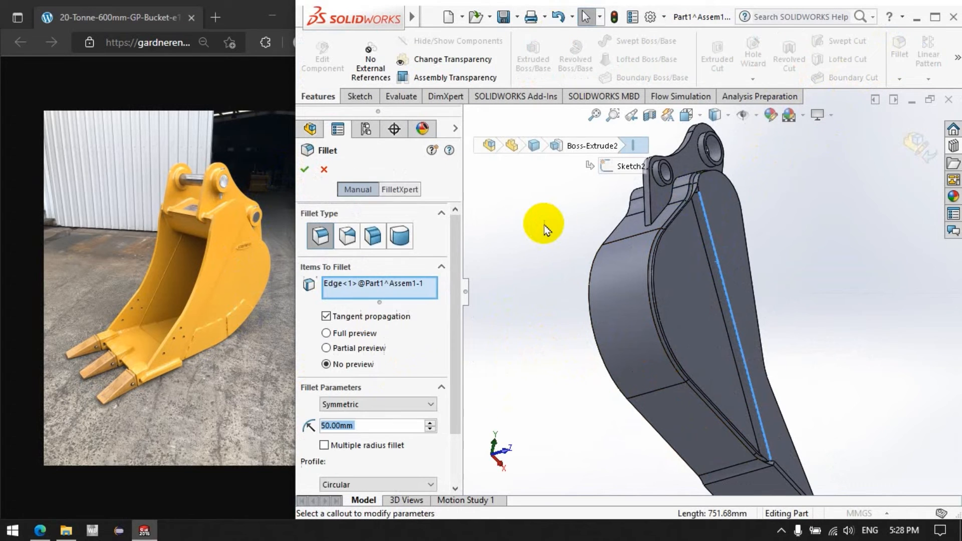
type("10")
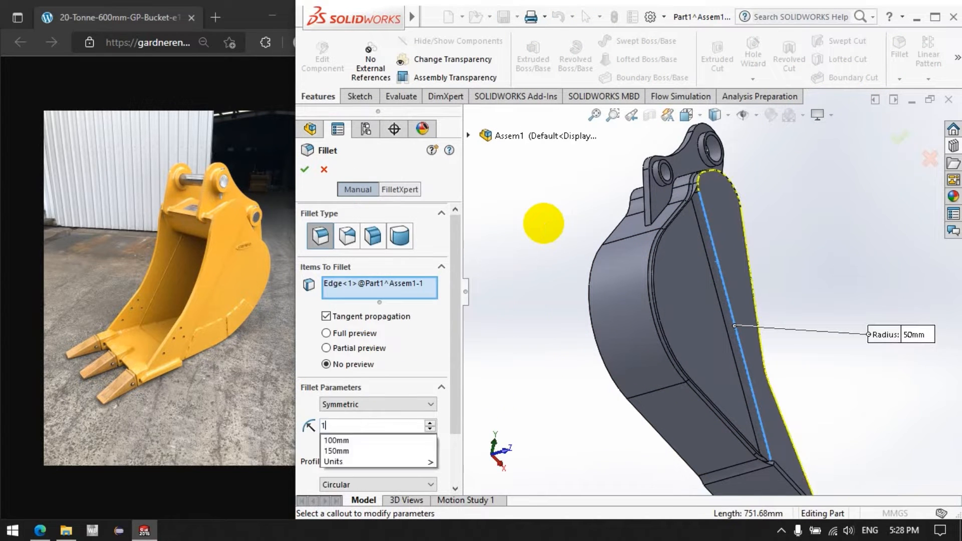
key("Return")
left_click(304, 169)
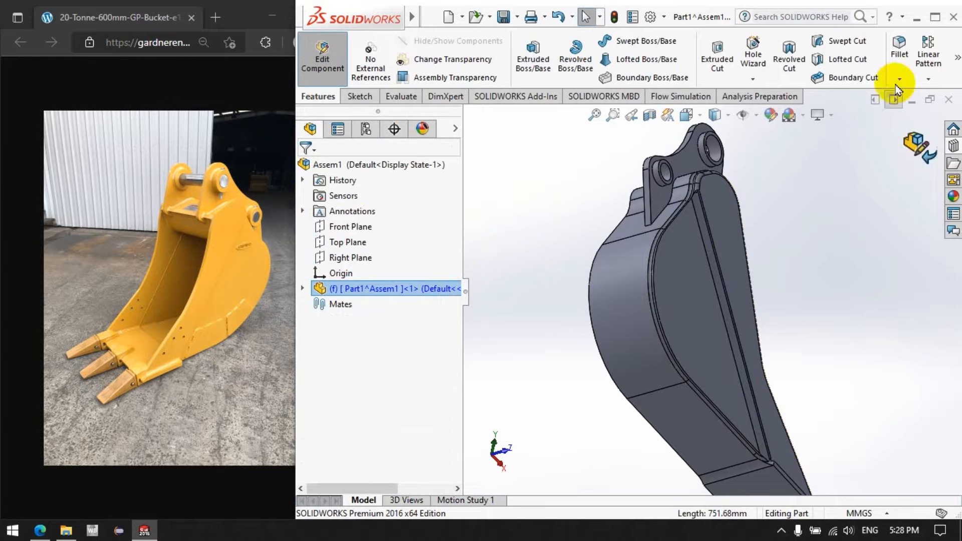
Round the back shell's outer curved edge along the bucket's side with a 5 mm tangent-propagated fillet
left_click(902, 47)
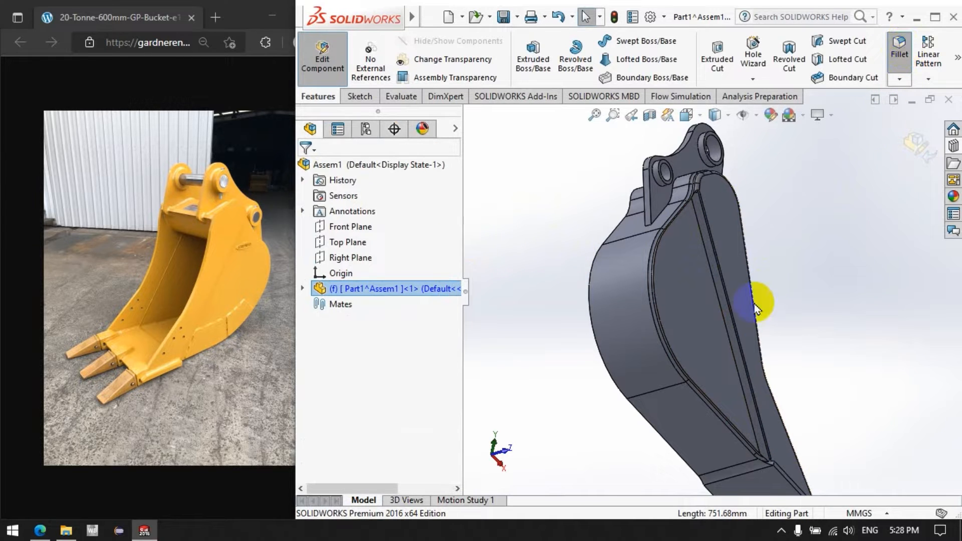
left_click(704, 406)
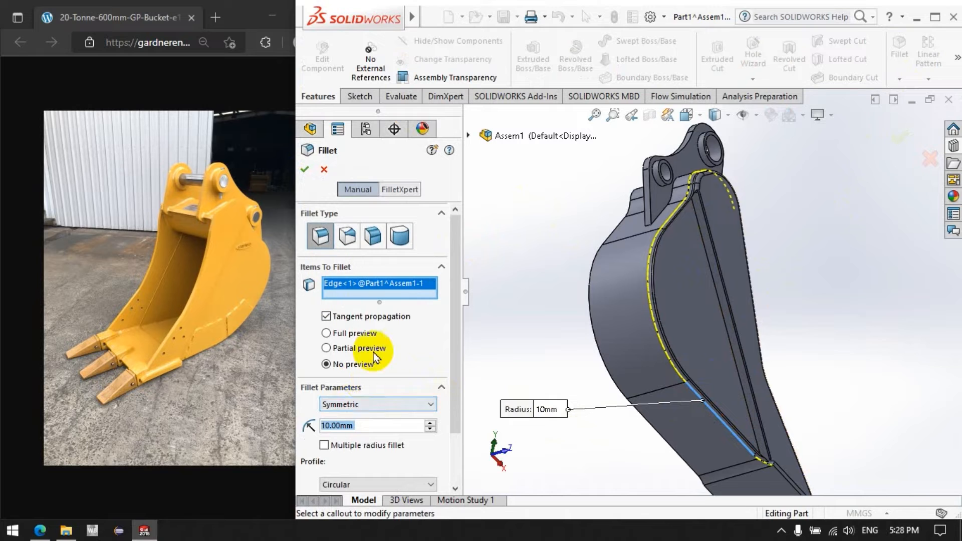
type("5")
key("Return")
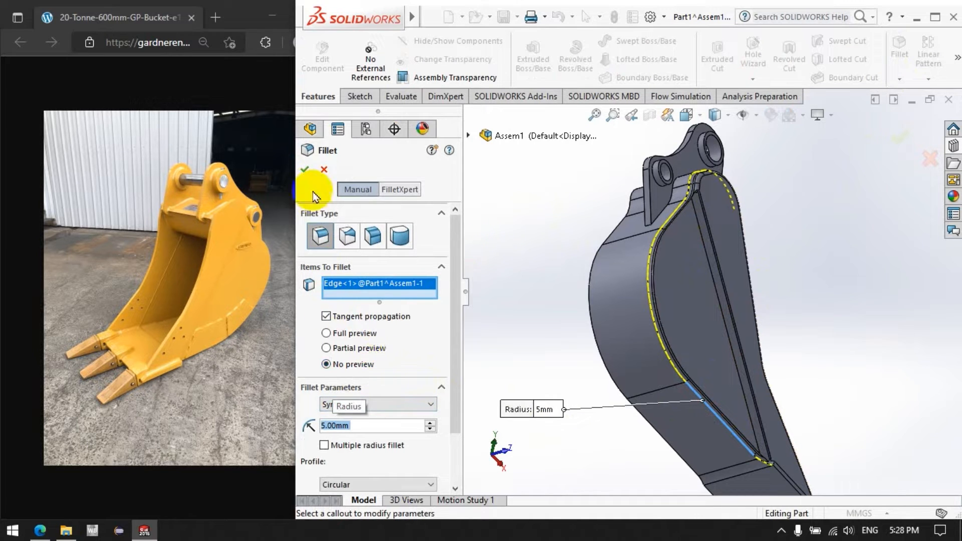
left_click(304, 169)
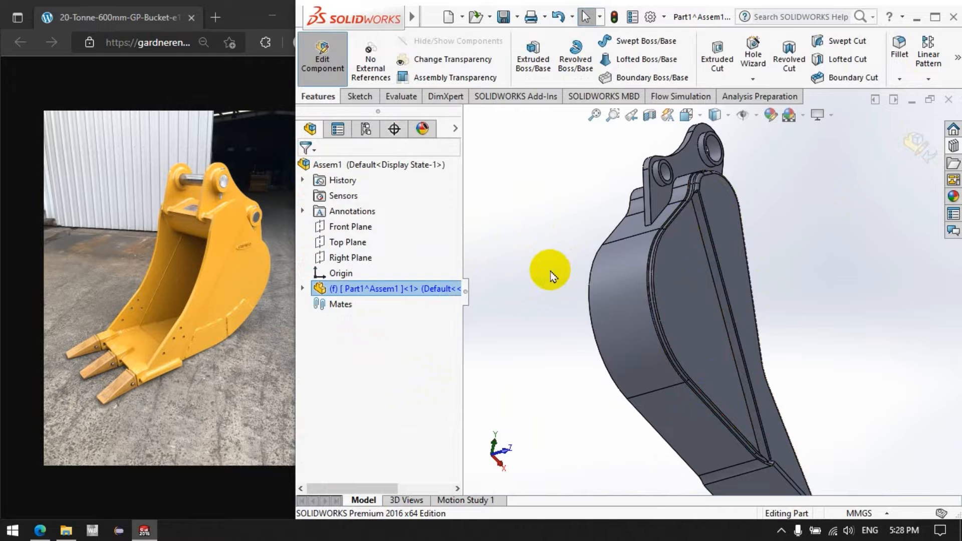
Fillet the inner edge where the back shell meets the side plate with a 15 mm radius, using tangent propagation
middle_click_drag(612, 236, 441, 389)
left_click(897, 48)
left_click(621, 426)
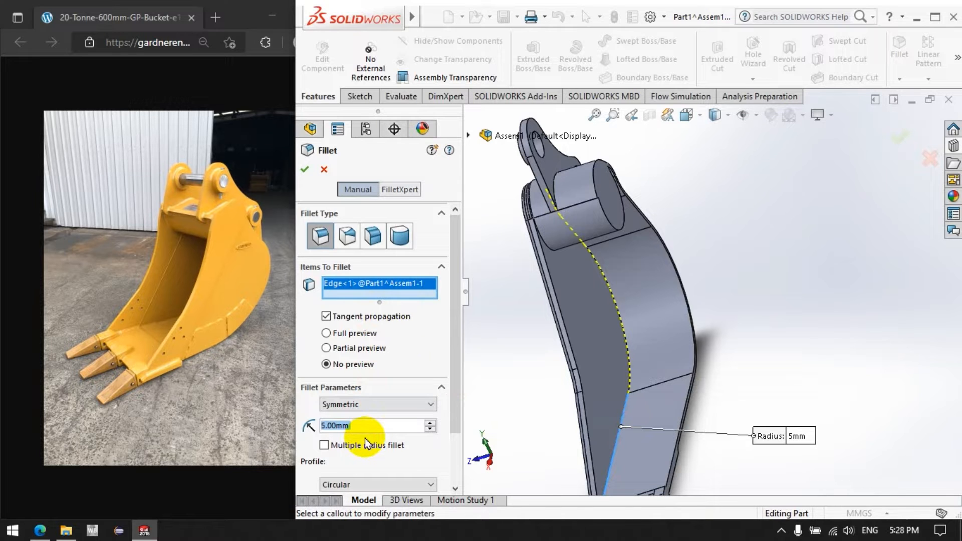
type("15")
key("Return")
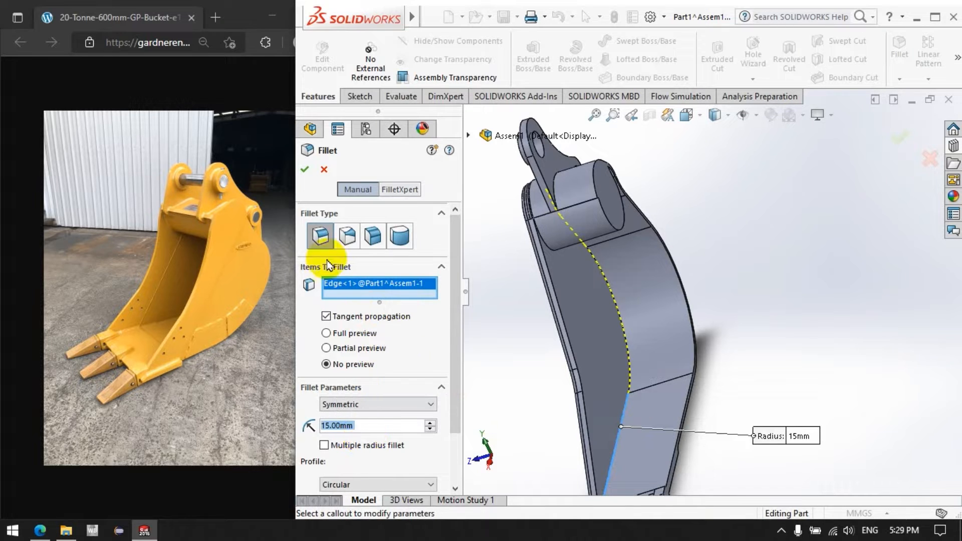
left_click(305, 170)
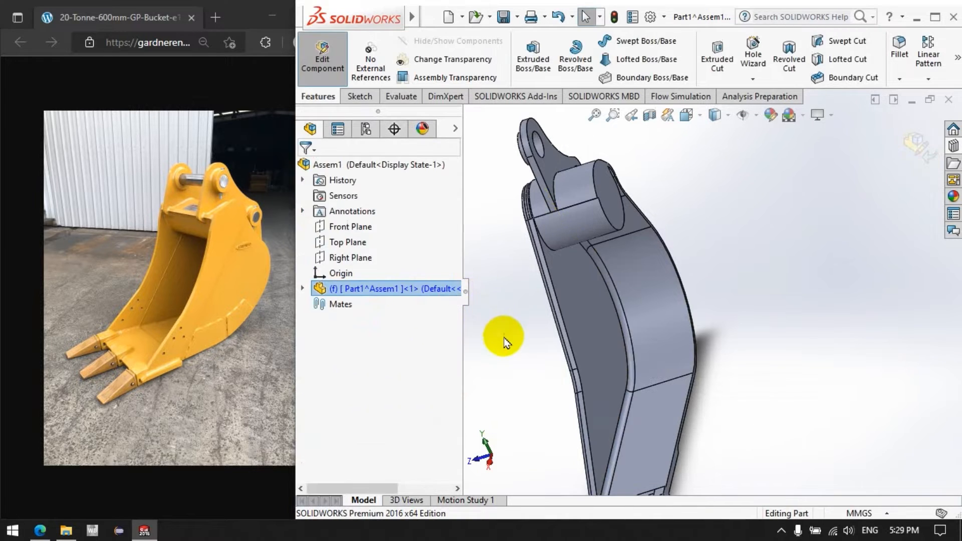
Fillet the short upper edge beside the cross tube with a 10 mm radius, propagating along its tangent edges
scroll(573, 328, "down", 3)
scroll(633, 275, "up", 3)
middle_click_drag(681, 261, 588, 259)
scroll(587, 260, "down", 1)
left_click(900, 46)
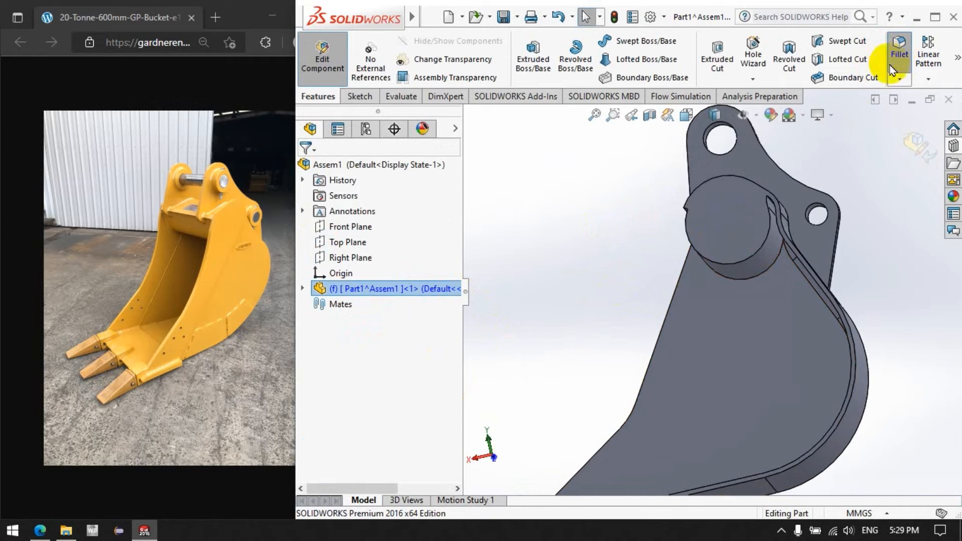
scroll(775, 216, "up", 5)
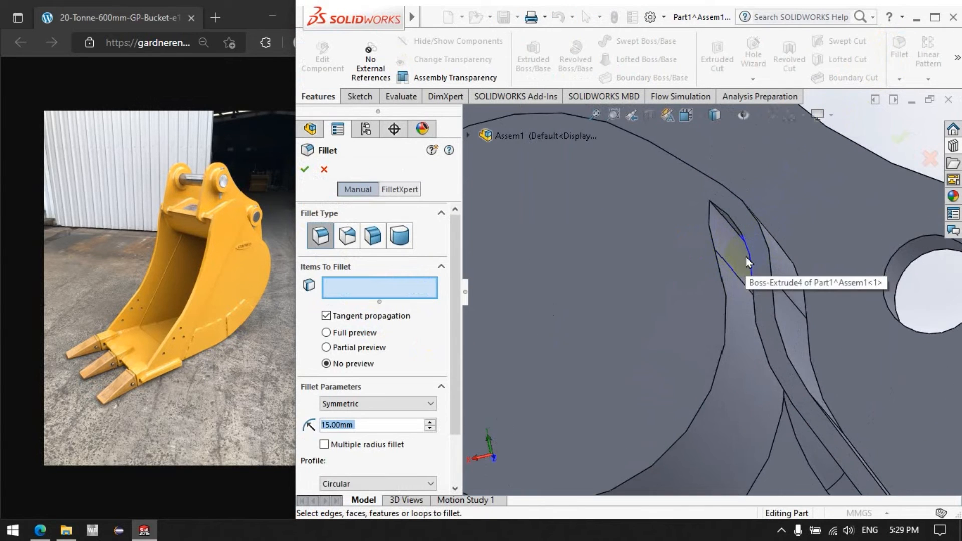
left_click(754, 238)
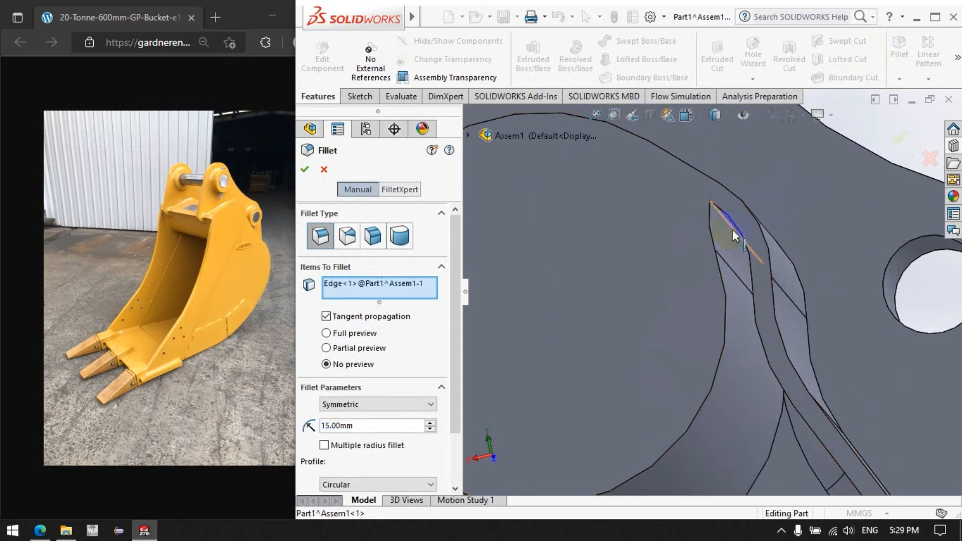
type("10")
key("Return")
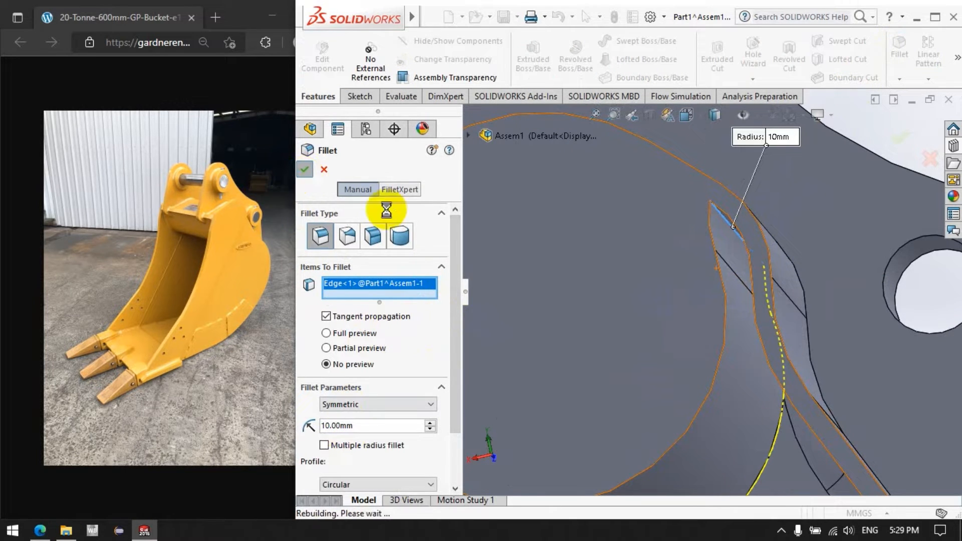
Fillet the base edges of both pin bosses and the mounting ear's joints with the shell with a 10 mm radius
scroll(750, 320, "up", 5)
middle_click_drag(750, 320, 682, 359)
left_click(899, 47)
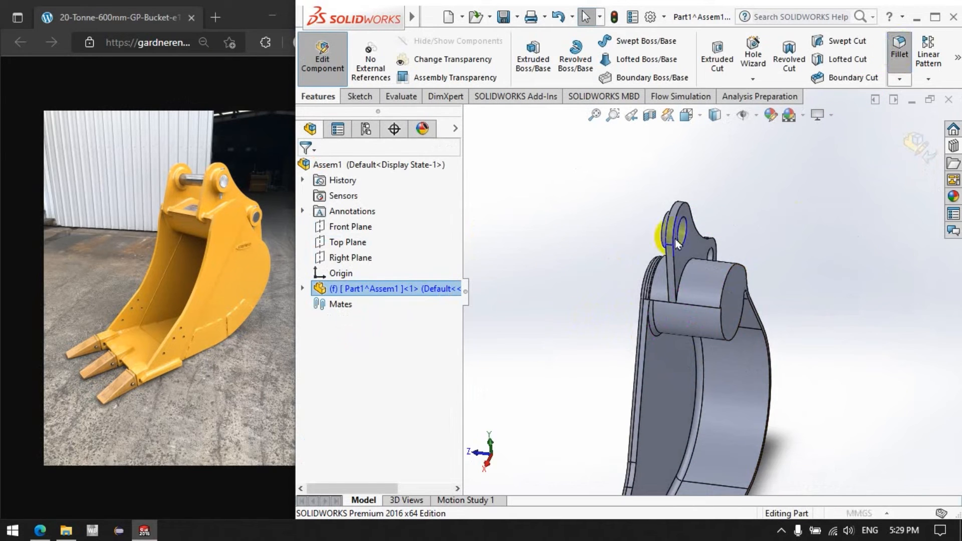
scroll(686, 271, "down", 3)
left_click(687, 272)
middle_click_drag(555, 305, 591, 333)
scroll(591, 333, "down", 1)
left_click(685, 255)
left_click(602, 203)
left_click(604, 203)
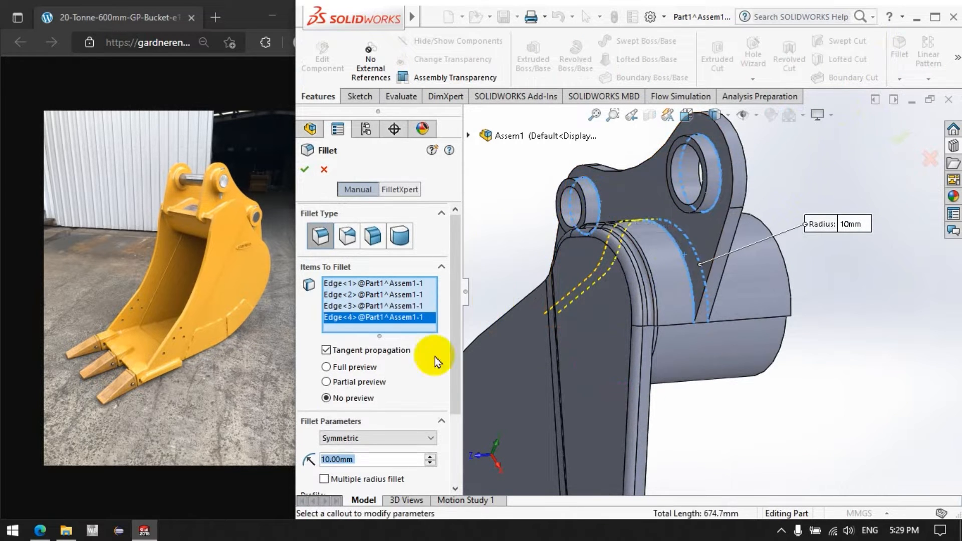
left_click(308, 172)
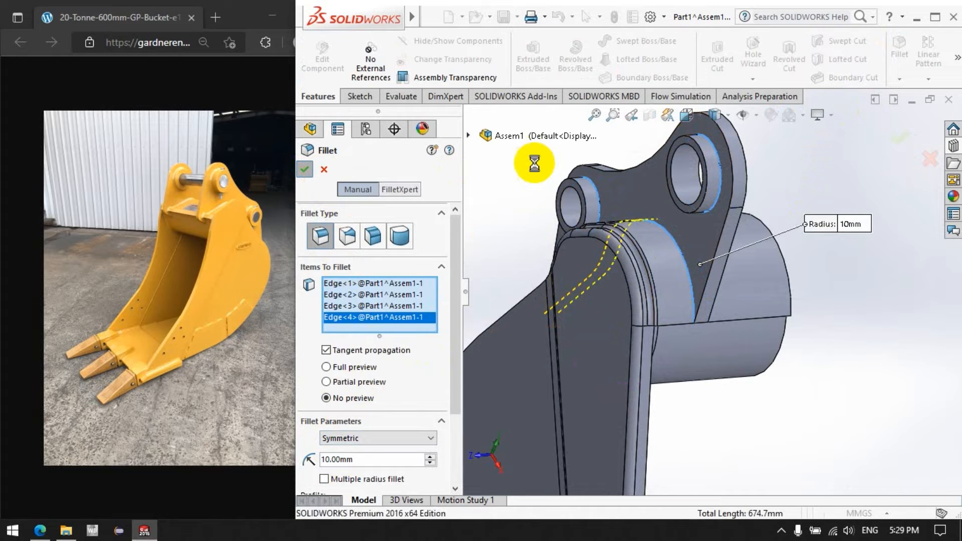
Start a new sketch on the flat front end face of the bucket's cutting lip
scroll(677, 269, "up", 5)
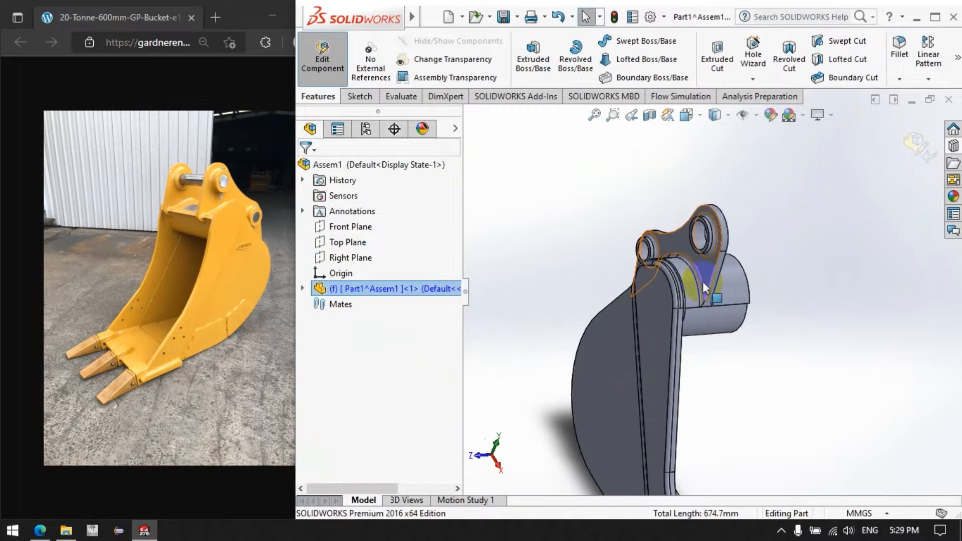
scroll(702, 406, "down", 5)
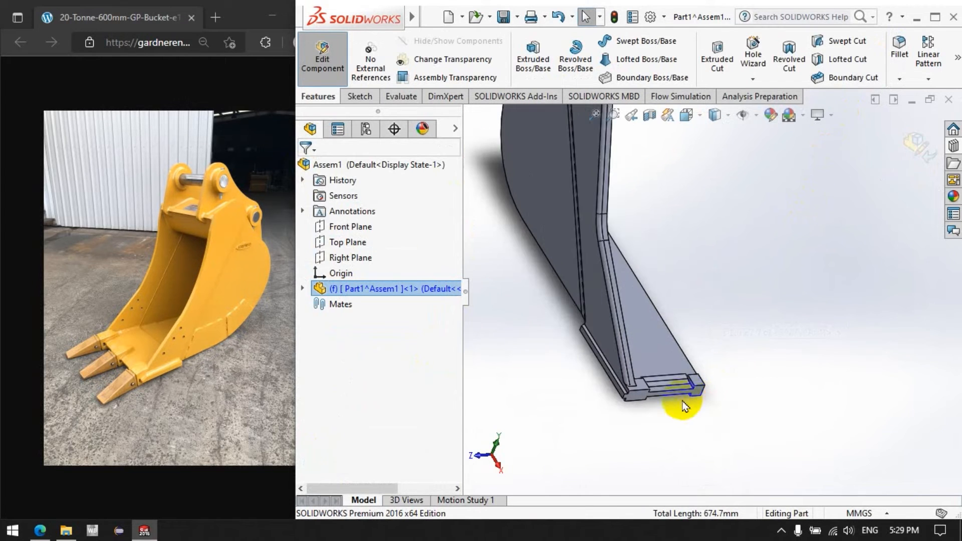
left_click(657, 425)
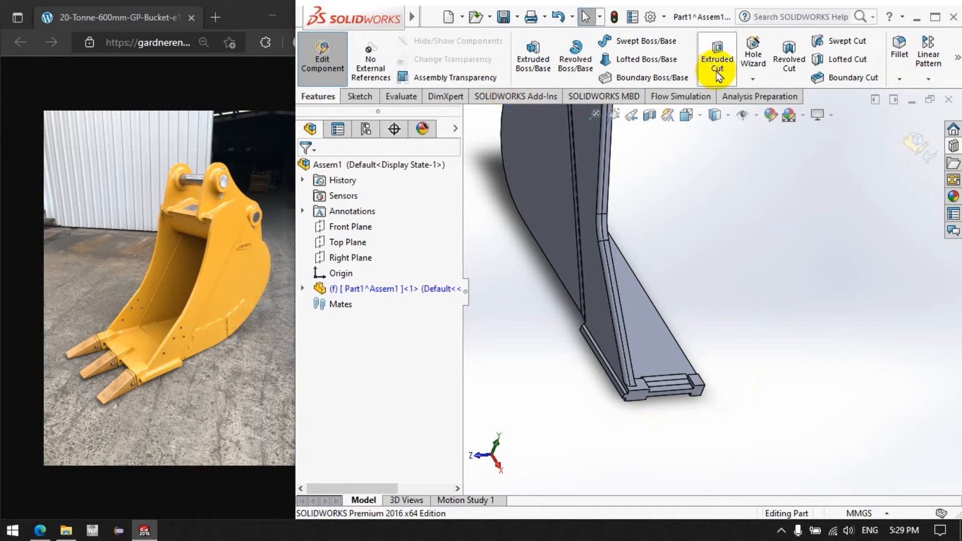
left_click(369, 96)
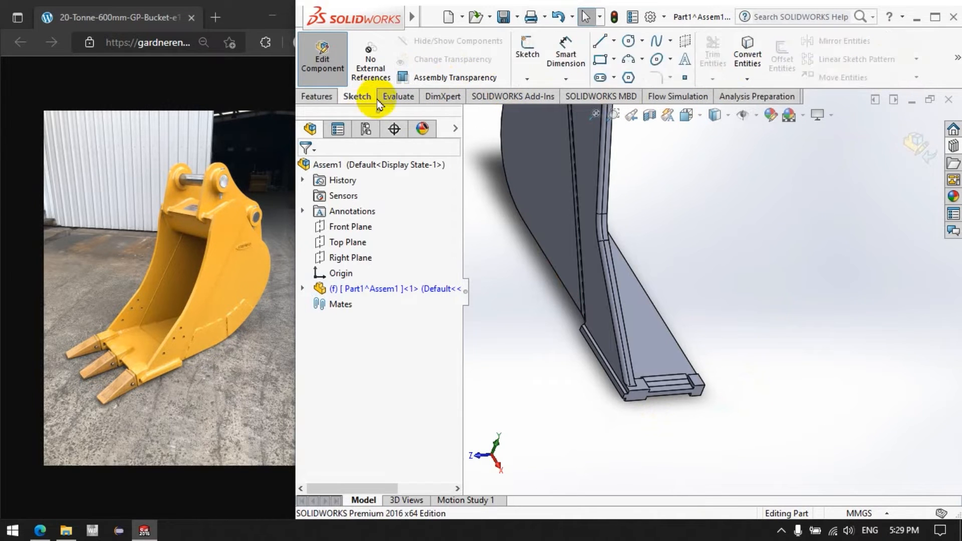
left_click(525, 50)
scroll(646, 399, "down", 5)
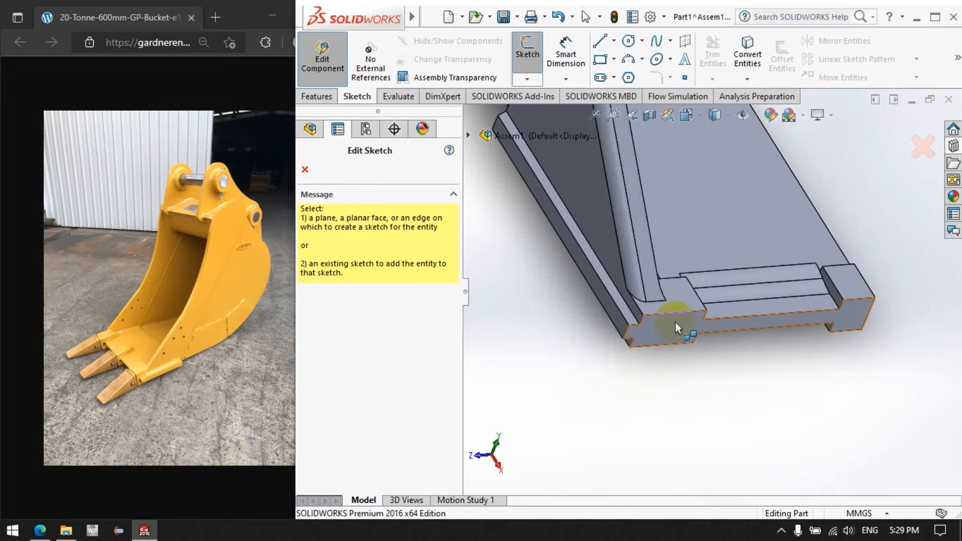
left_click(676, 334)
scroll(386, 439, "down", 5)
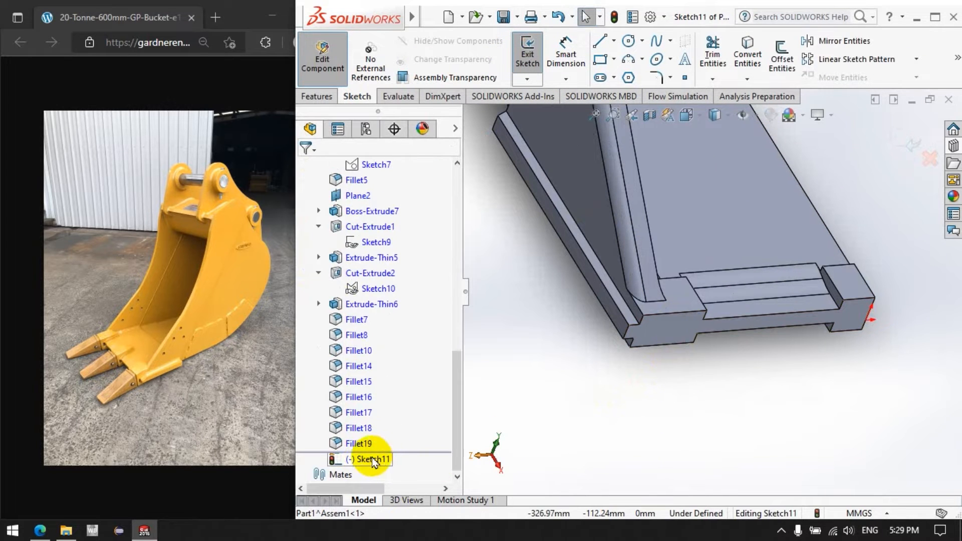
right_click(381, 462)
left_click(389, 292)
scroll(698, 458, "down", 5)
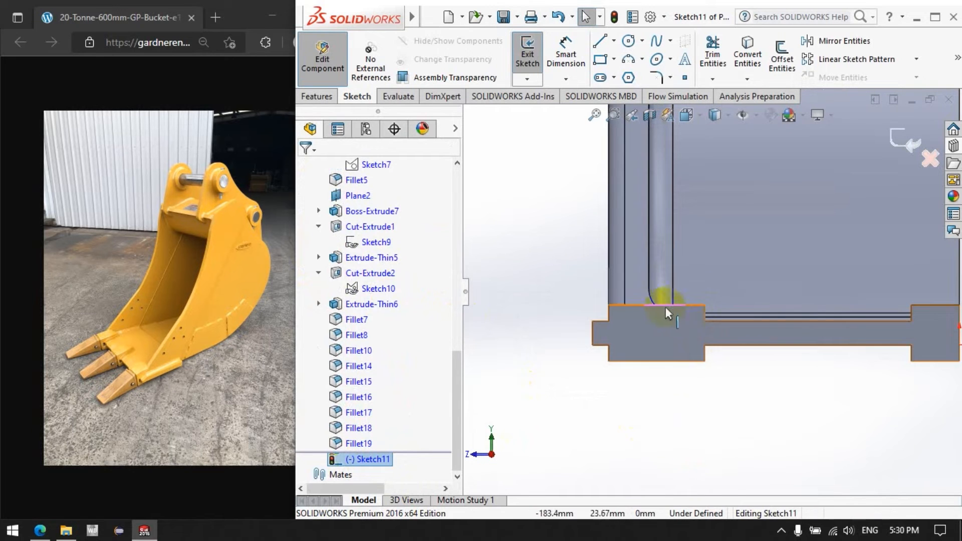
Sketch a corner rectangle about 20 mm wide inside the thick outer block of the lip's front face
left_click(600, 59)
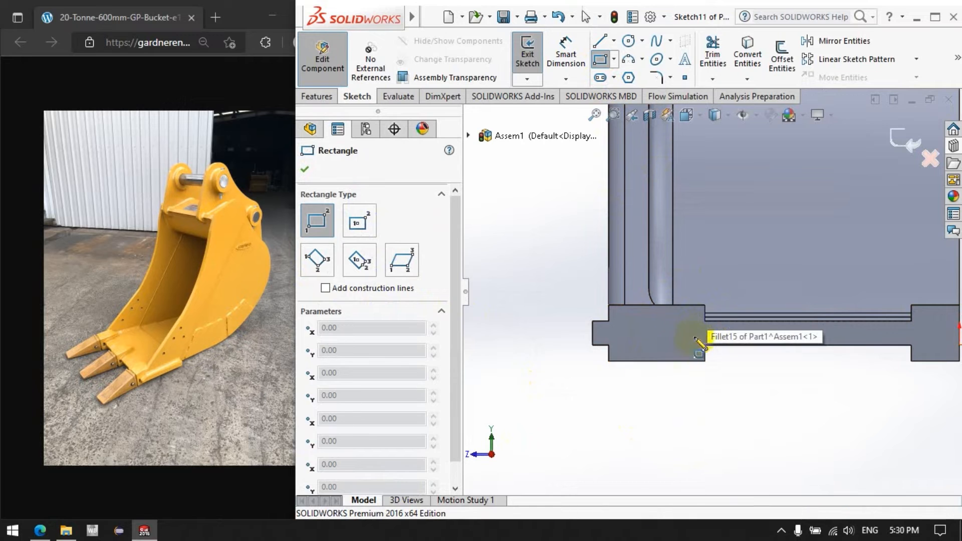
scroll(684, 365, "down", 3)
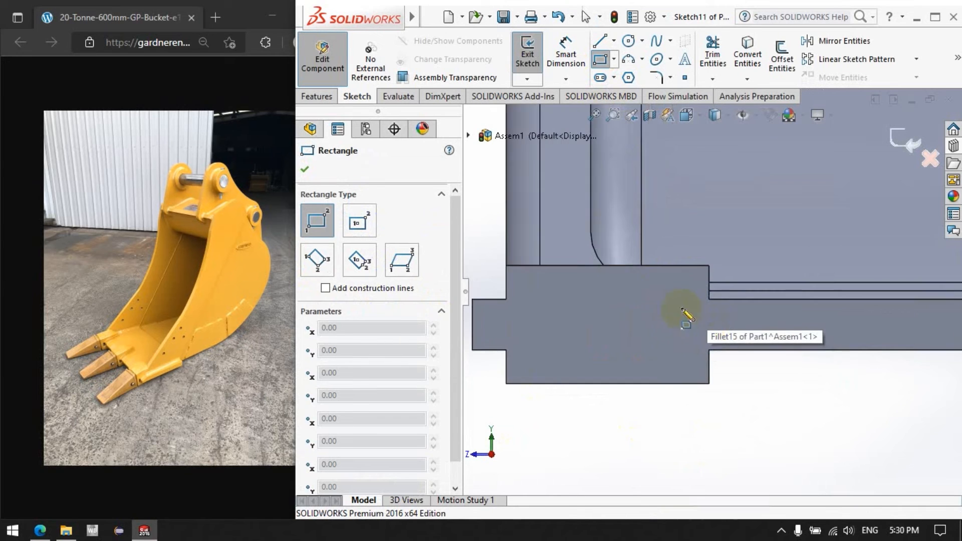
left_click(600, 59)
left_click(600, 60)
left_click_drag(615, 296, 683, 363)
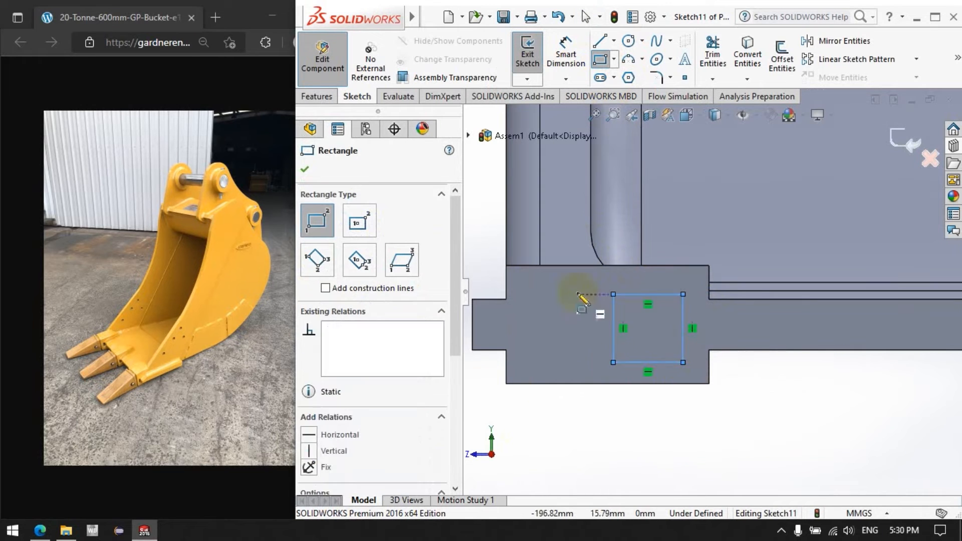
Dimension the rectangle's upper and lower sides 7.5 mm from the block's upper and lower edges
left_click(566, 64)
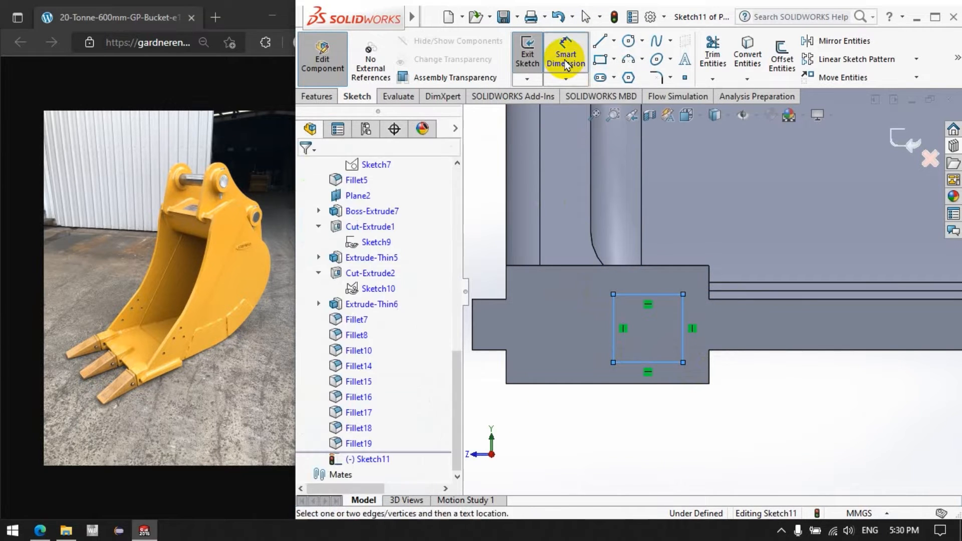
left_click(653, 295)
left_click(663, 266)
left_click(764, 392)
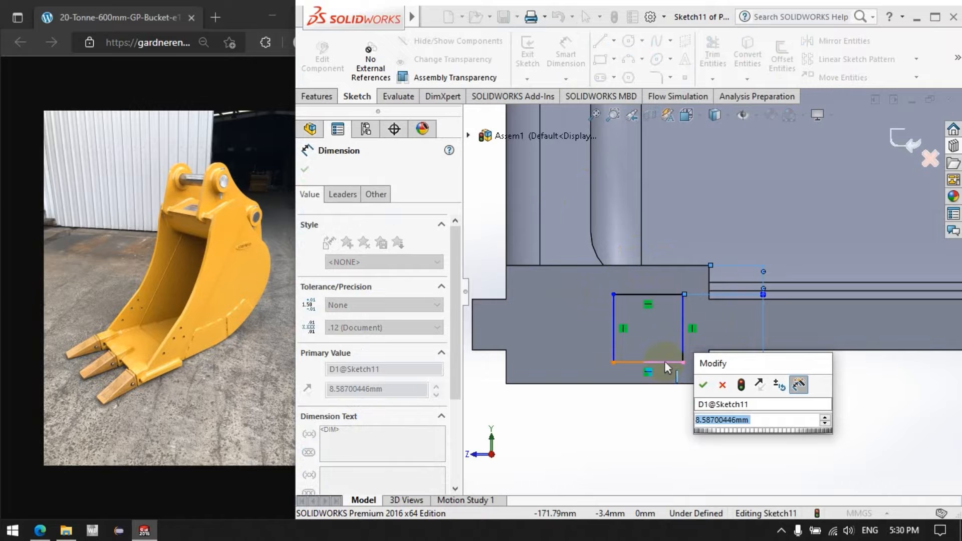
type("7.5")
left_click_drag(667, 368, 672, 371)
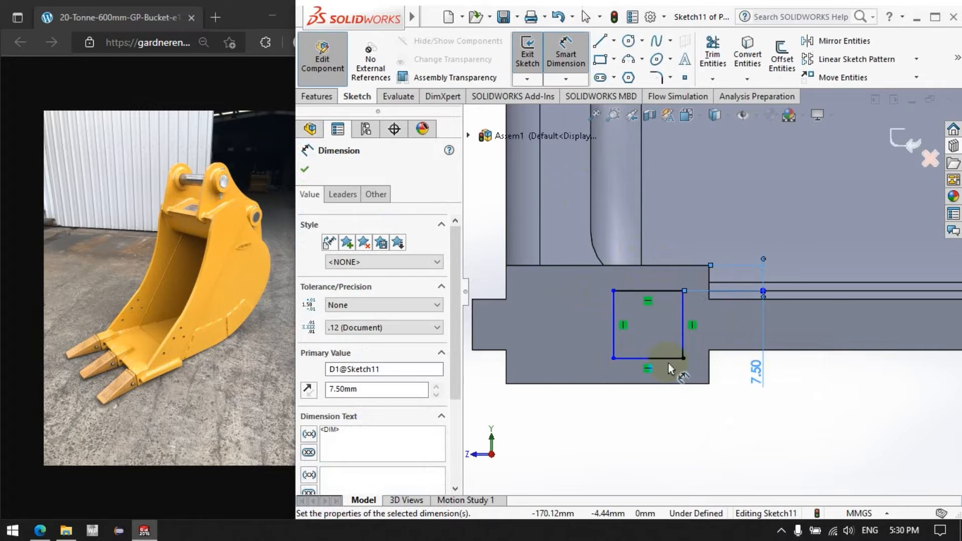
left_click(666, 366)
left_click(655, 384)
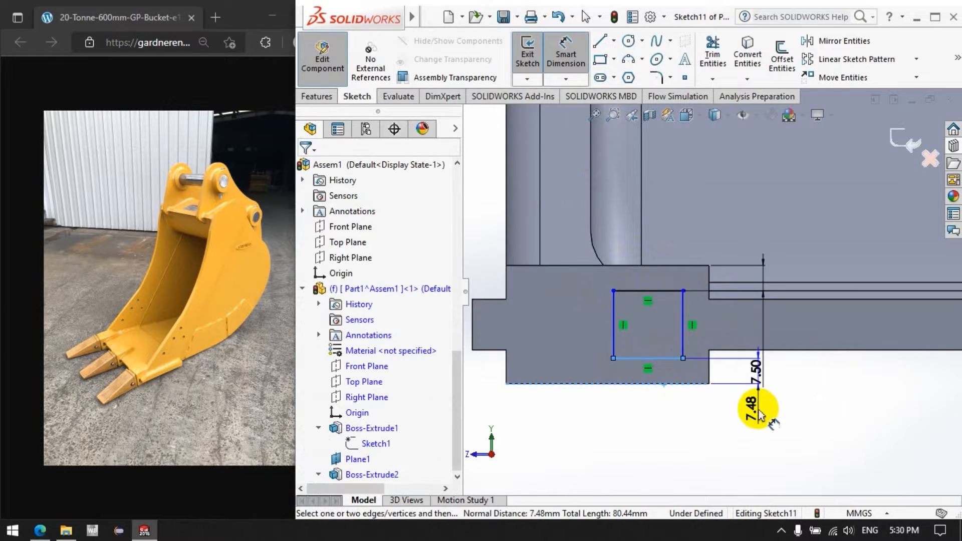
left_click(799, 407)
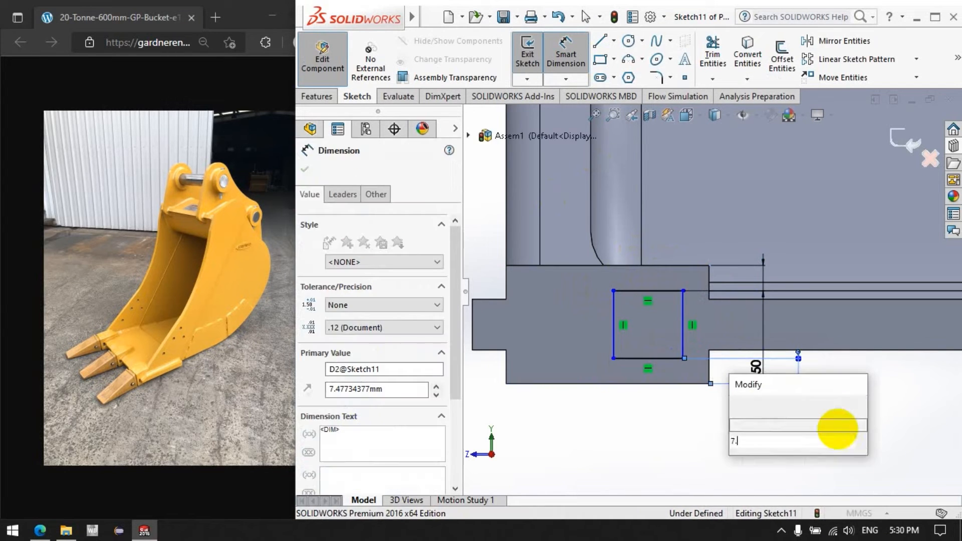
key("Return")
Dimension the rectangle's inner vertical side 7.5 mm from the block's adjacent vertical edge
left_click(682, 330)
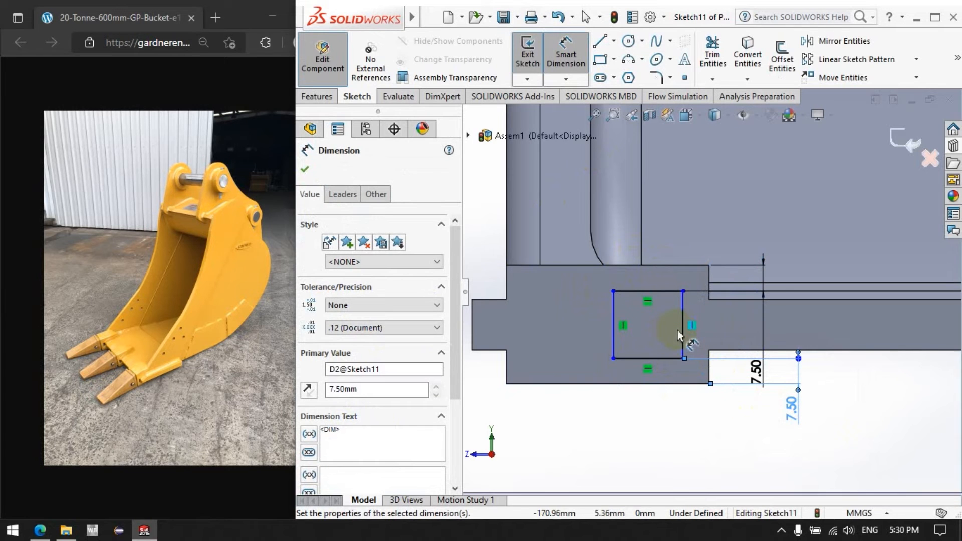
left_click(713, 371)
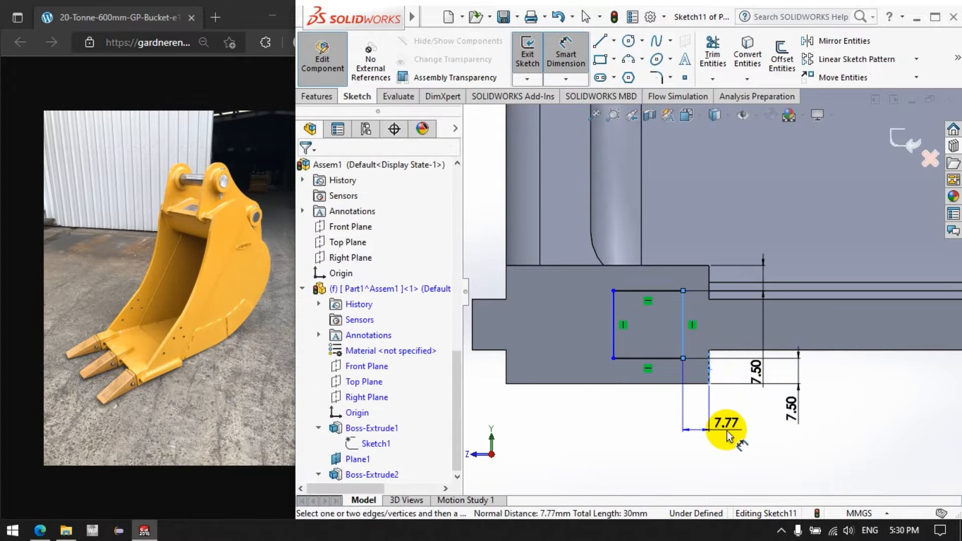
left_click(766, 454)
type("7.5")
key("Return")
Set the rectangle's width to 20 mm and exit the sketch
left_click(615, 347)
left_click(681, 333)
left_click(728, 469)
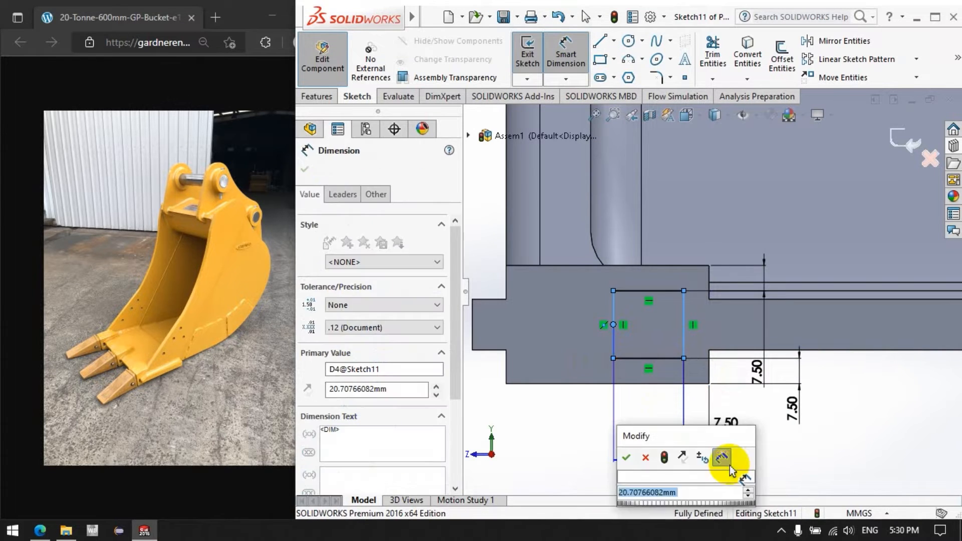
type("20")
key("Return")
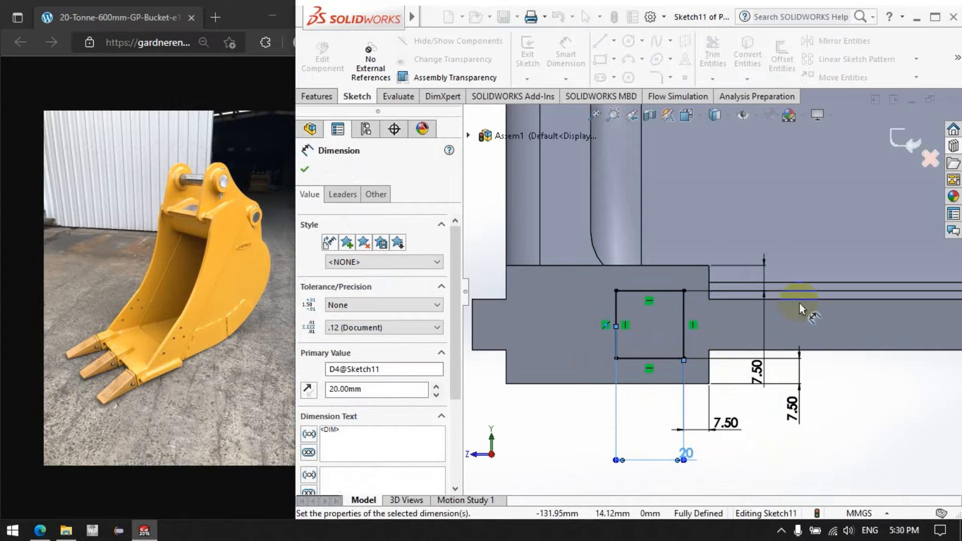
key("Escape")
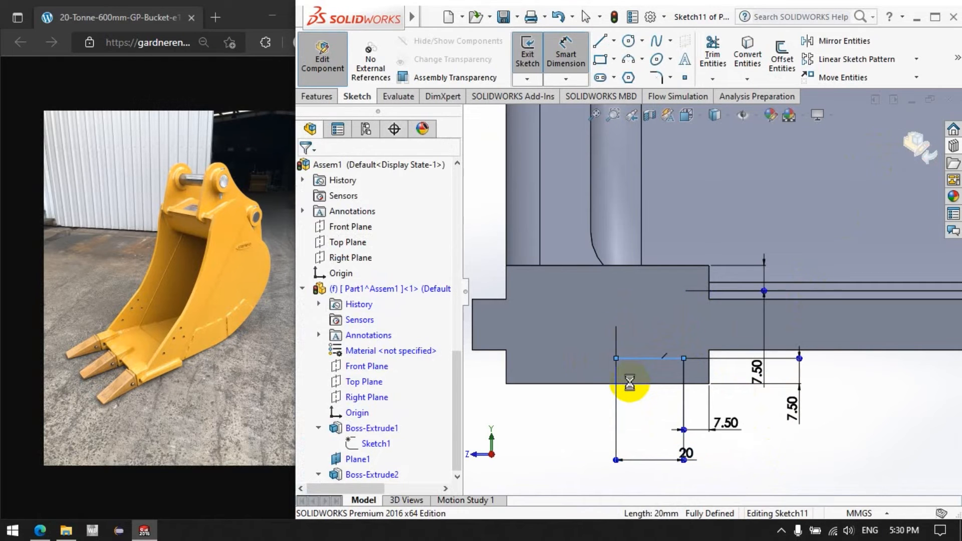
double_click(630, 383)
scroll(630, 384, "up", 3)
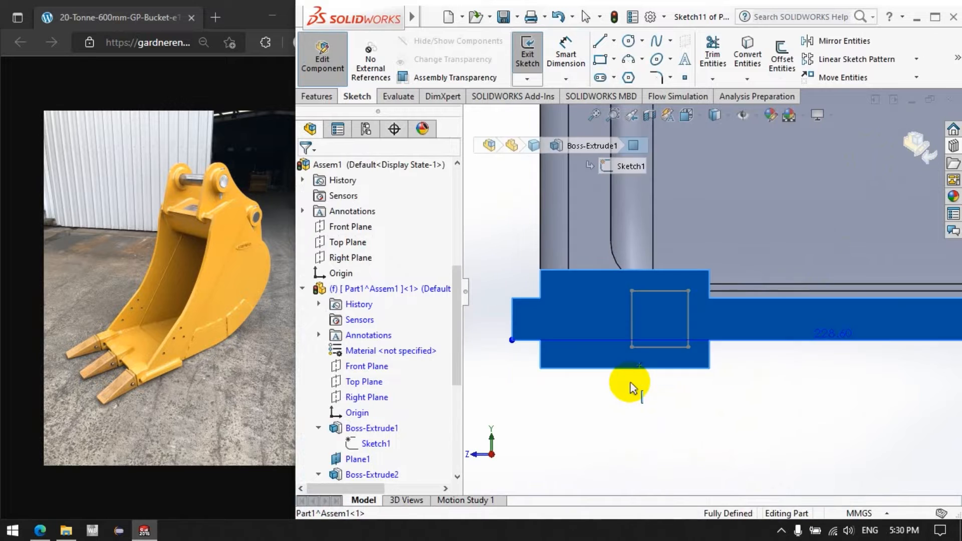
left_click(363, 458)
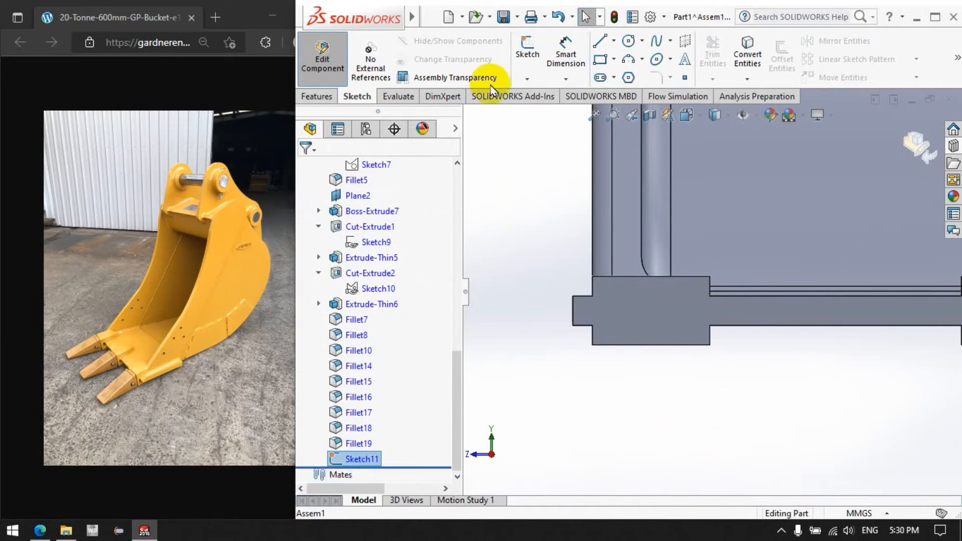
left_click(444, 97)
scroll(477, 79, "up", 3)
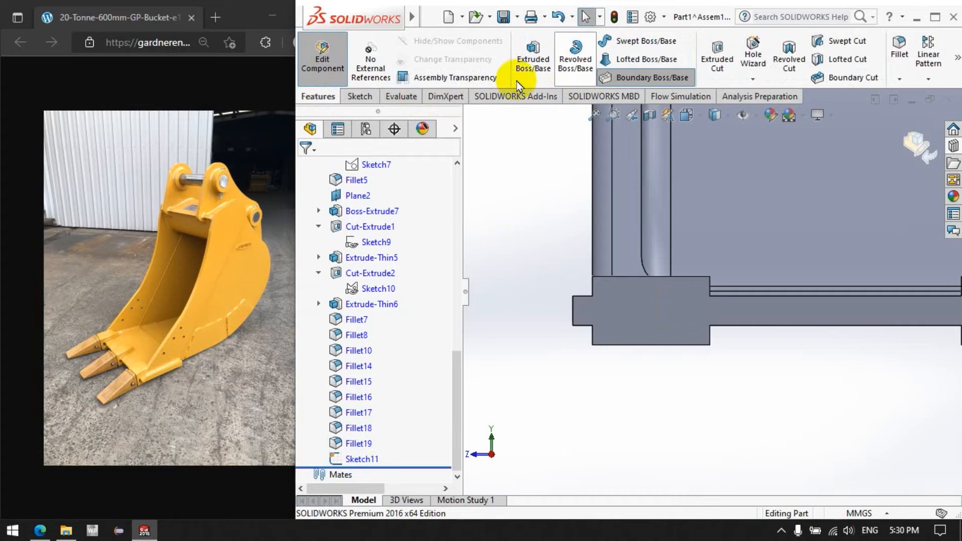
left_click(717, 61)
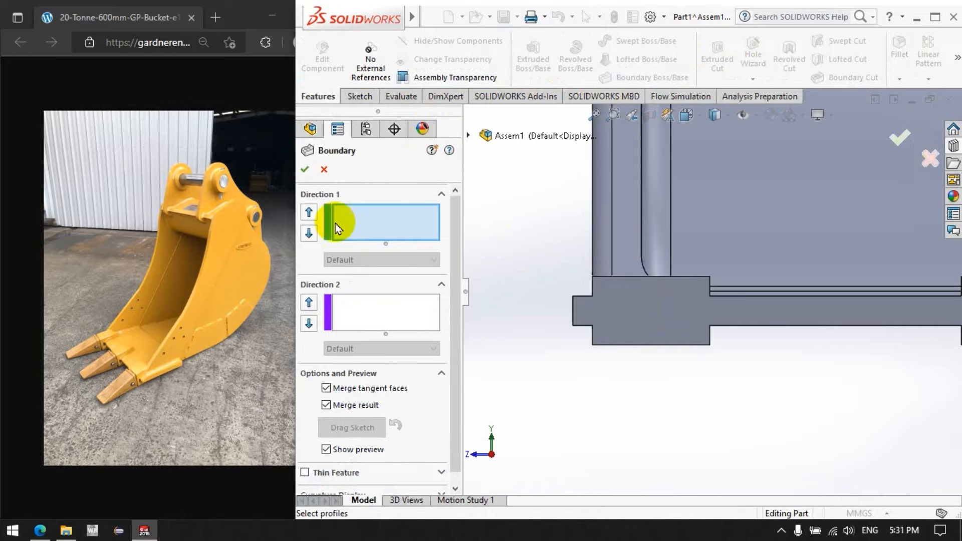
left_click(324, 170)
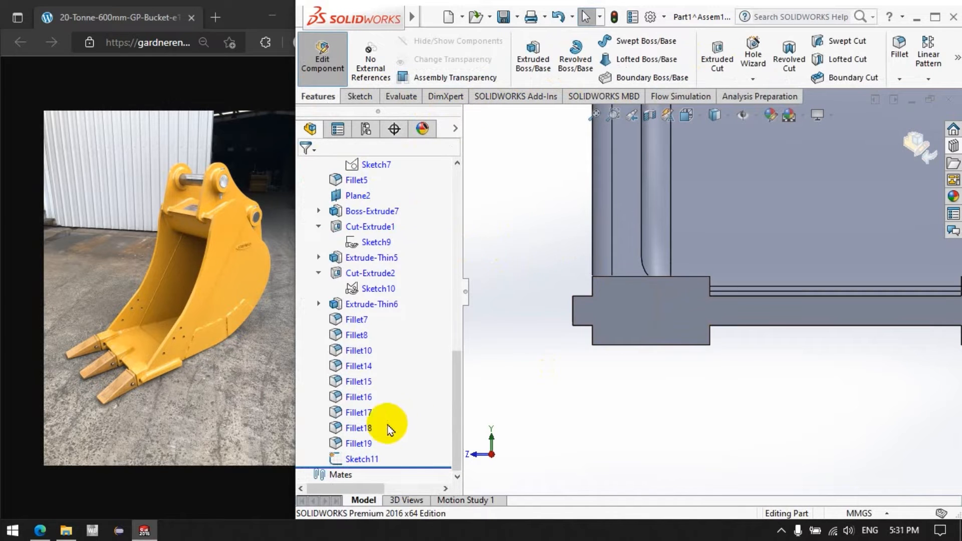
Cut the rectangular sketch in the outer block 30 mm deep with a blind Extruded Cut
left_click(362, 459)
left_click(718, 55)
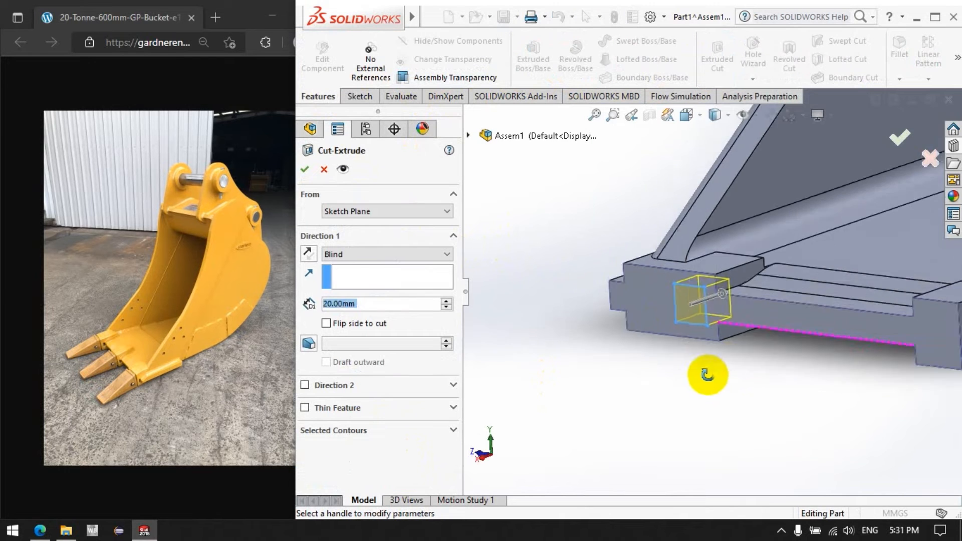
middle_click_drag(697, 414, 705, 421)
scroll(679, 396, "up", 3)
scroll(753, 294, "down", 5)
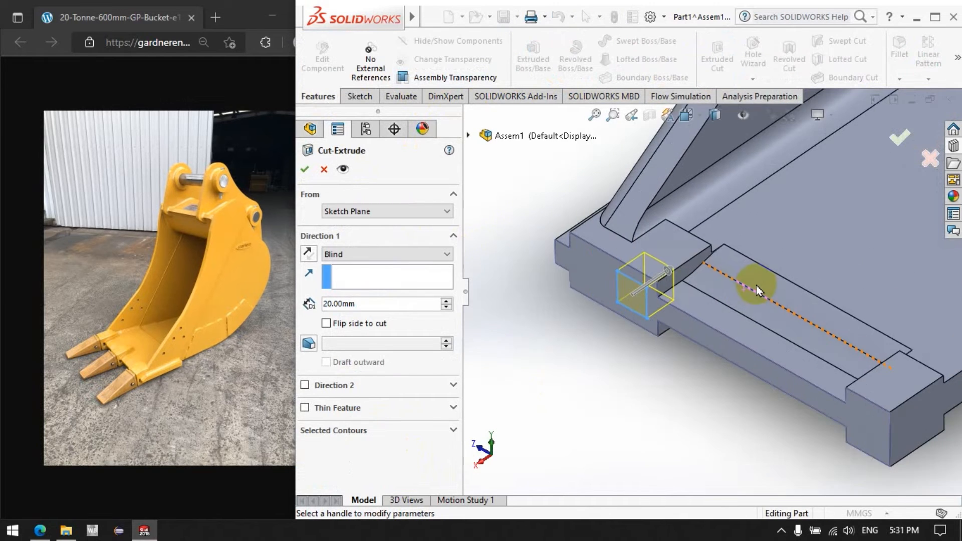
left_click(372, 307)
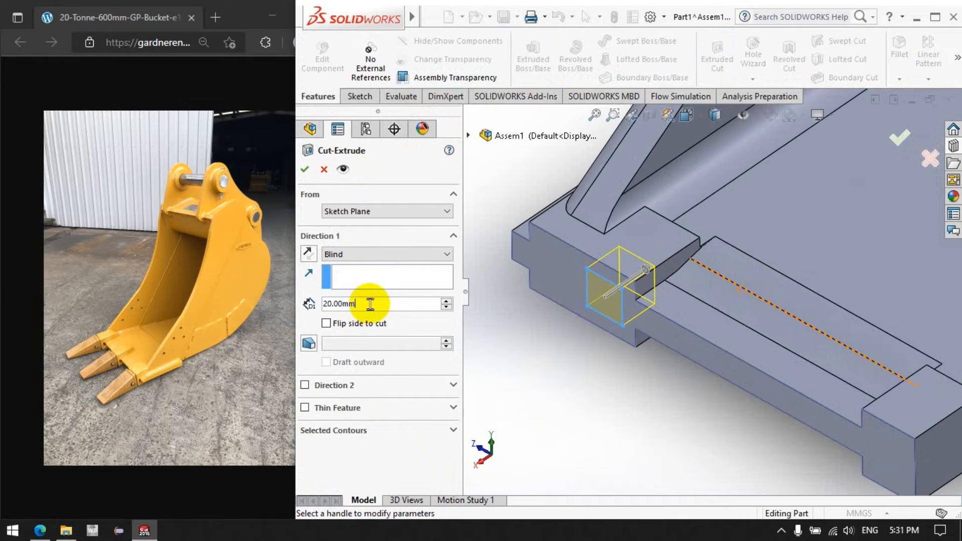
left_click_drag(370, 304, 324, 304)
type("30")
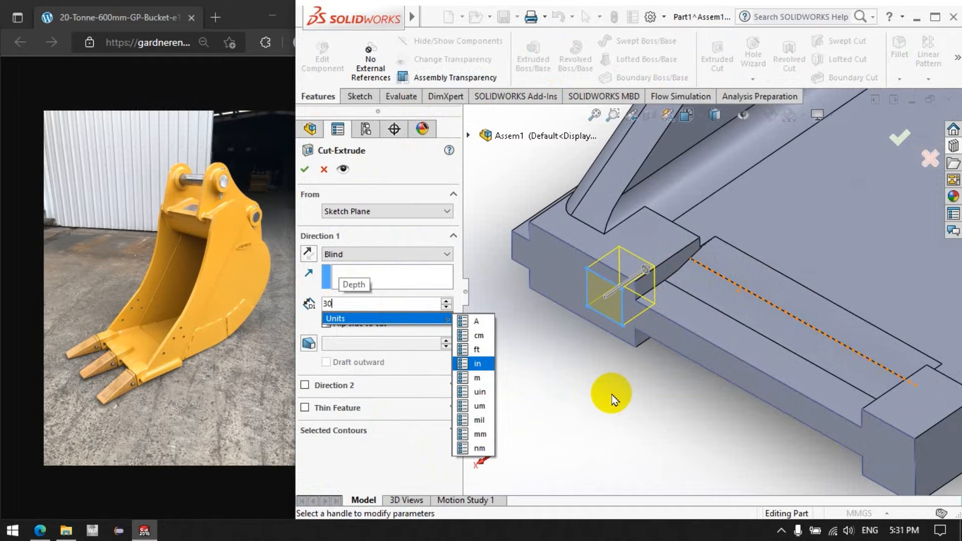
key("Return")
left_click(309, 174)
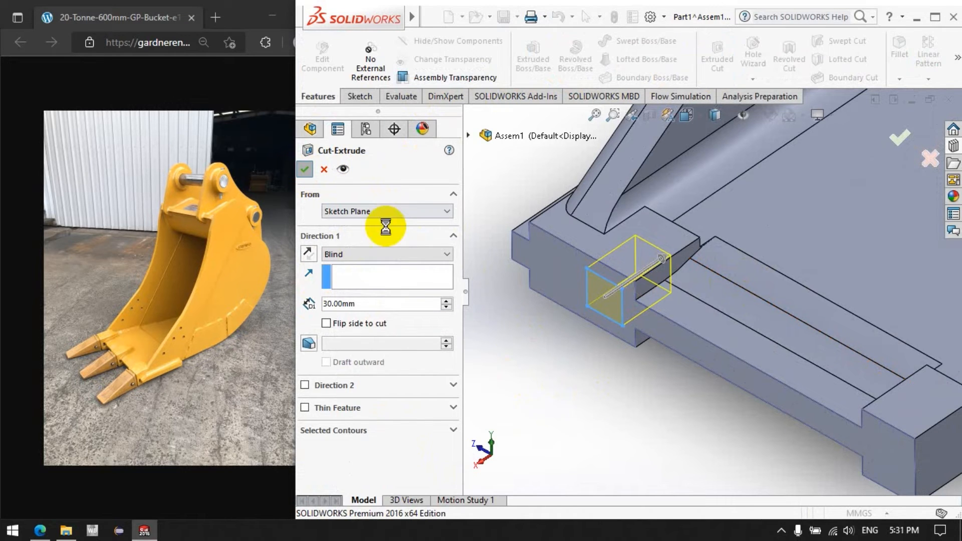
Try to fillet the outer block's rear edge and inner lower edge together with a 10 mm radius
scroll(532, 353, "up", 3)
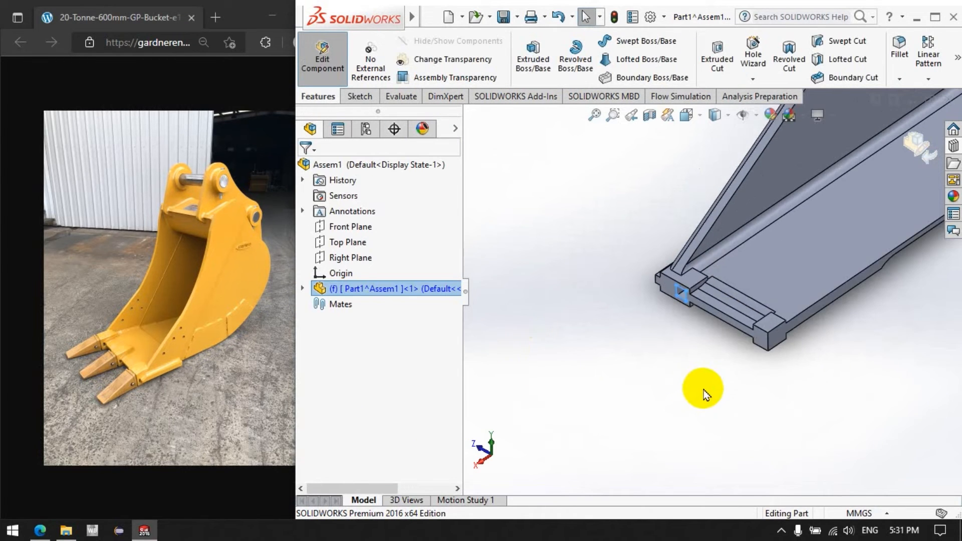
scroll(753, 259, "down", 3)
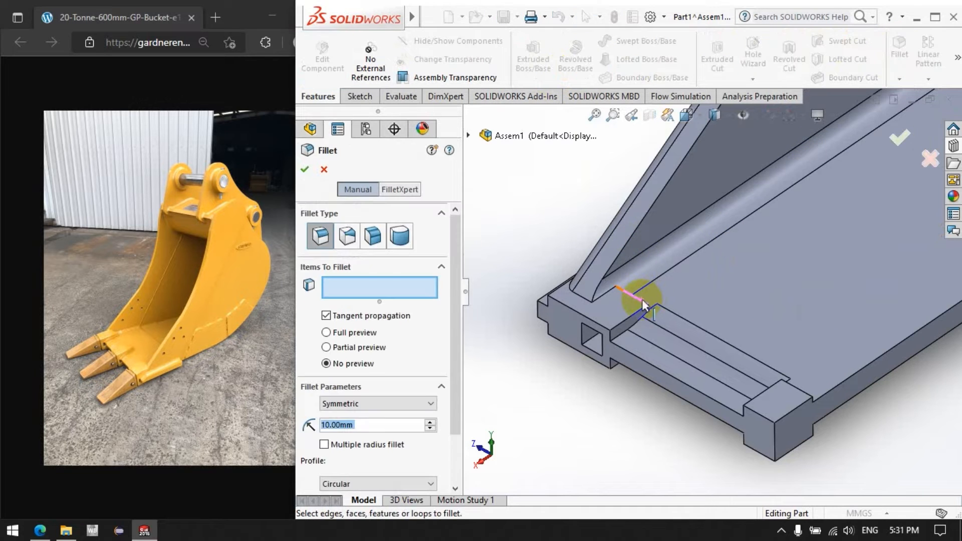
left_click(642, 299)
left_click(622, 341)
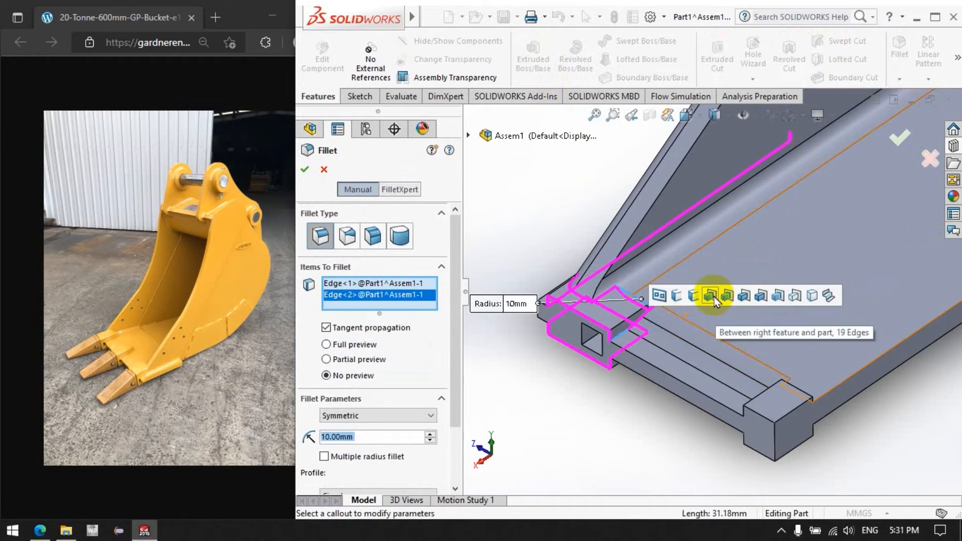
left_click(305, 172)
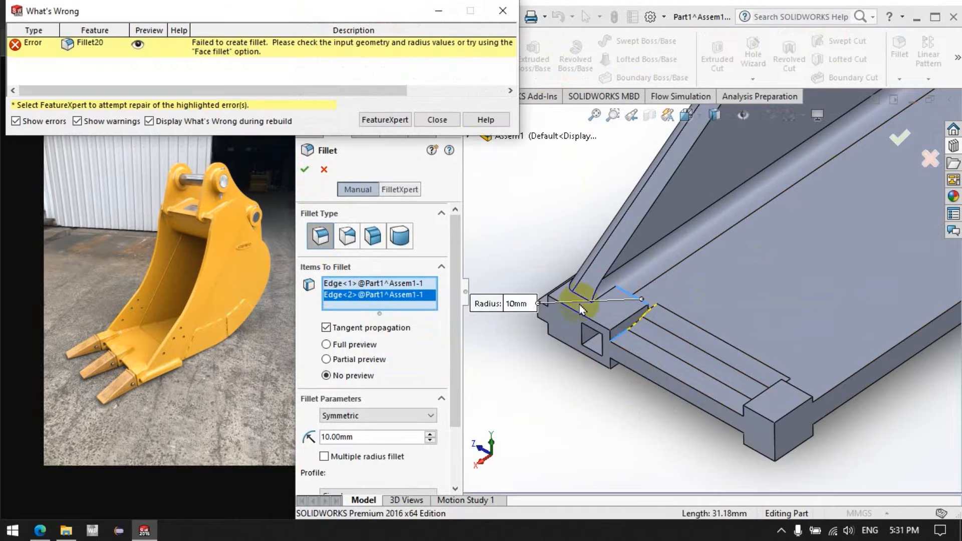
left_click(437, 120)
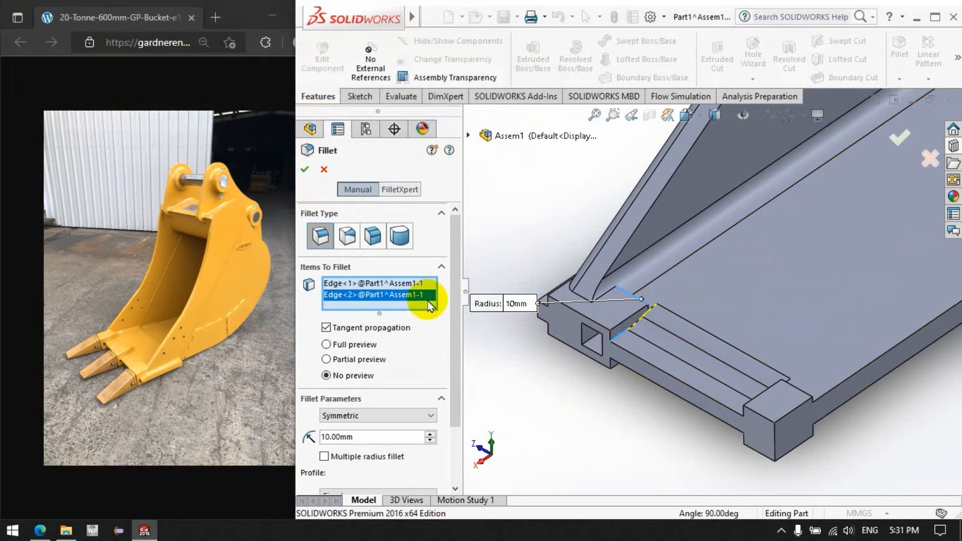
left_click(305, 169)
Fillet the rear edges where both lip blocks meet the floor plate with a 10 mm radius
left_click(900, 55)
middle_click_drag(784, 366, 640, 402)
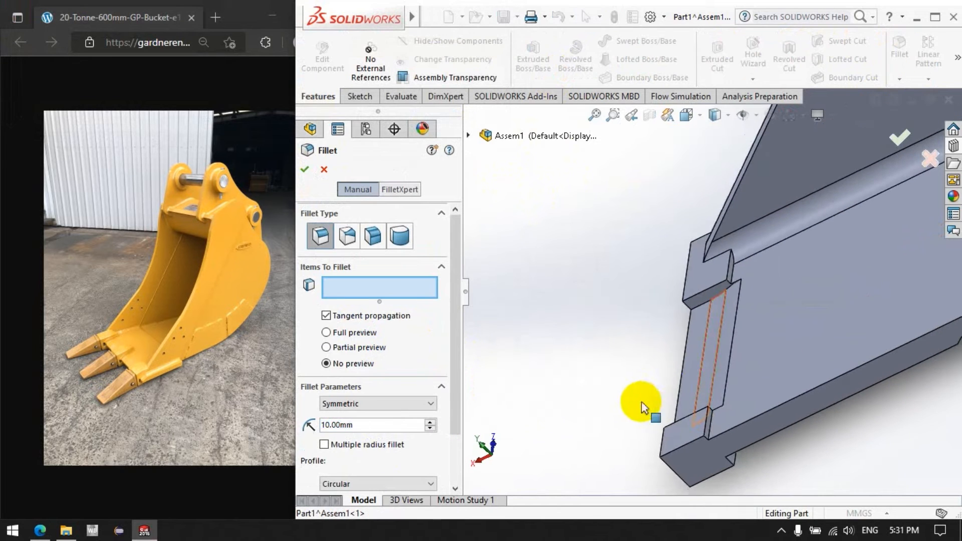
left_click(731, 273)
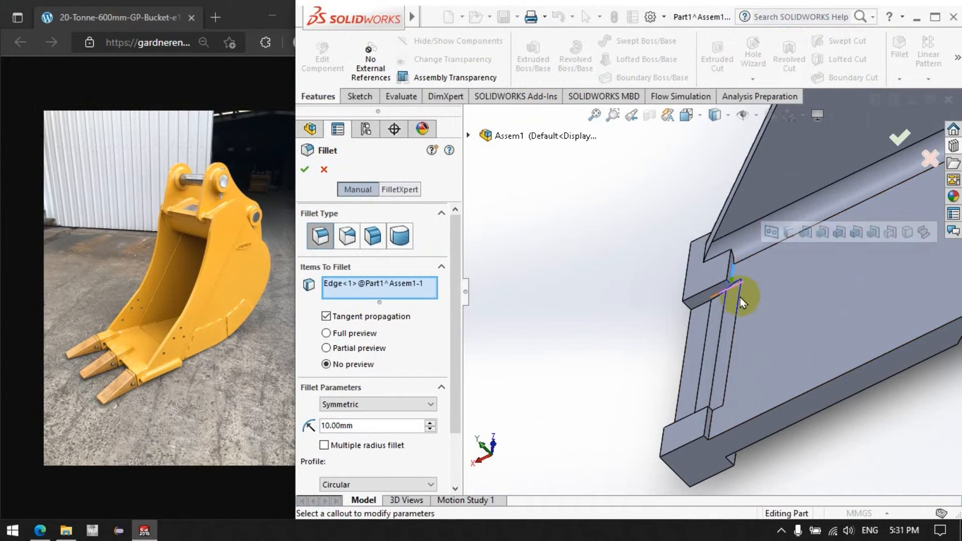
left_click(709, 425)
left_click(304, 169)
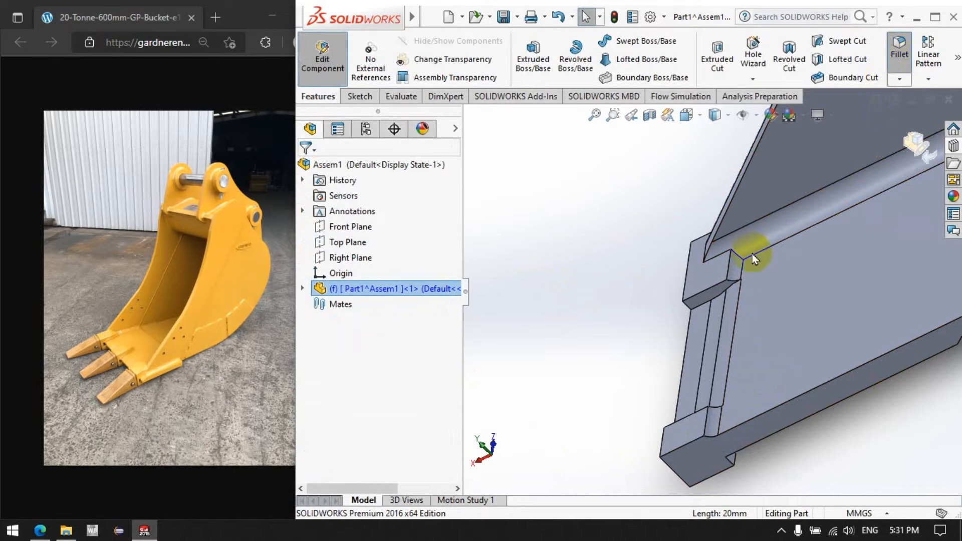
Fillet the upper rear edges of both lip blocks with a 10 mm radius
left_click(731, 274)
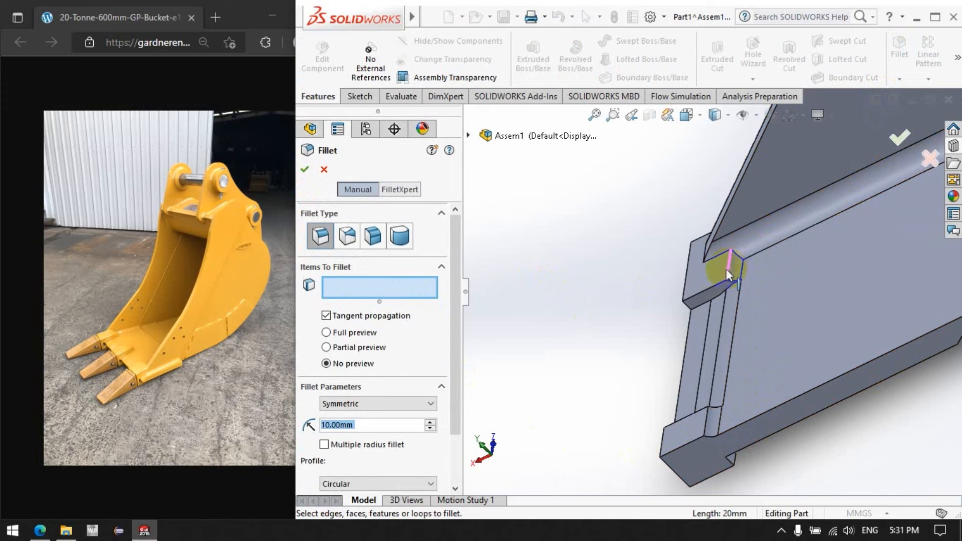
left_click(705, 426)
left_click(305, 170)
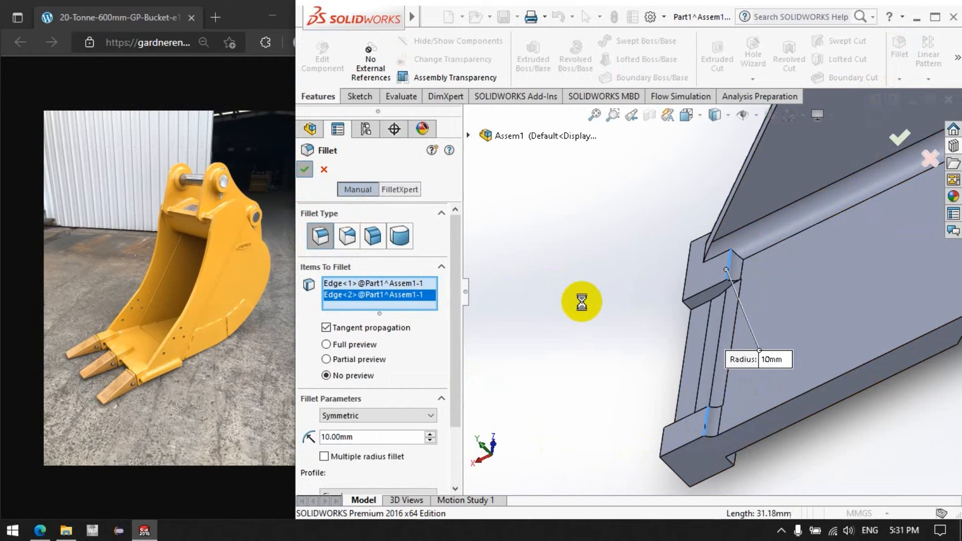
Fillet the edges where the blocks' inner sides meet the sloped lip surface between them with a 10 mm radius
middle_click_drag(617, 347, 790, 209)
left_click(896, 48)
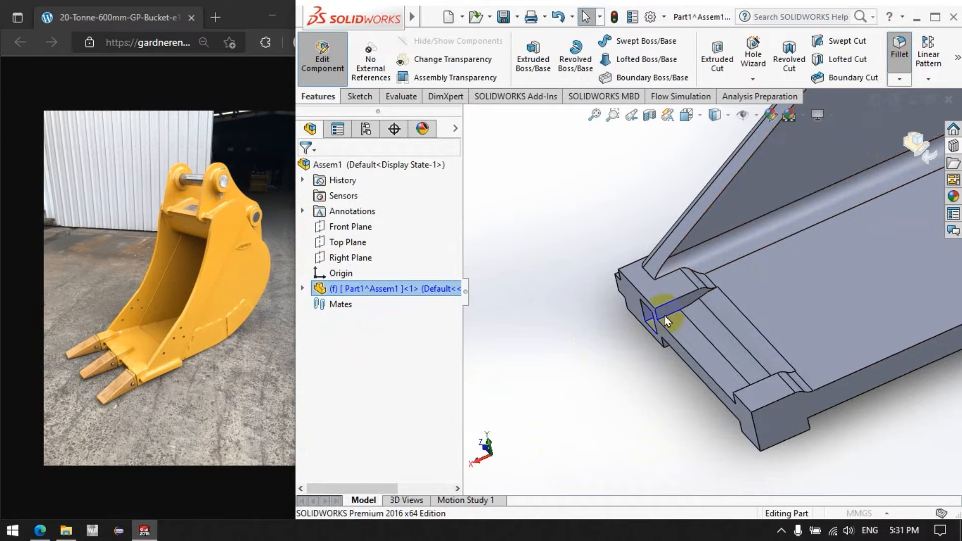
left_click(318, 238)
left_click(304, 169)
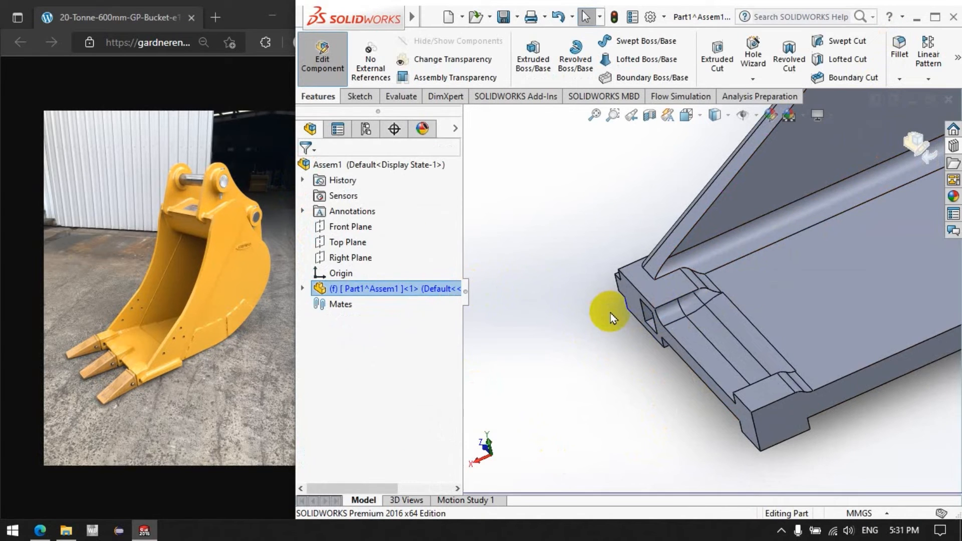
On the bucket's underside, fillet both side edges where the outer block meets the plate with a 10 mm radius
middle_click_drag(625, 386, 694, 260)
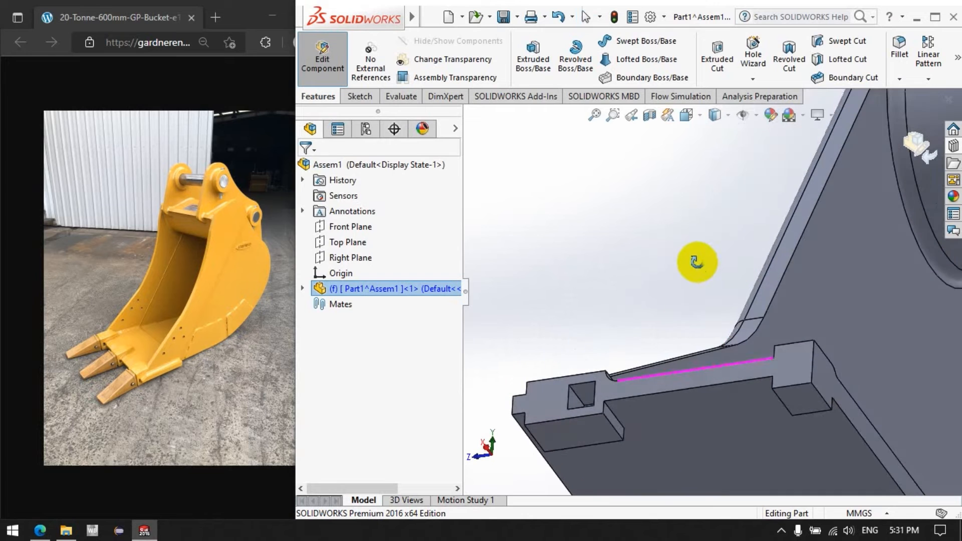
left_click(900, 48)
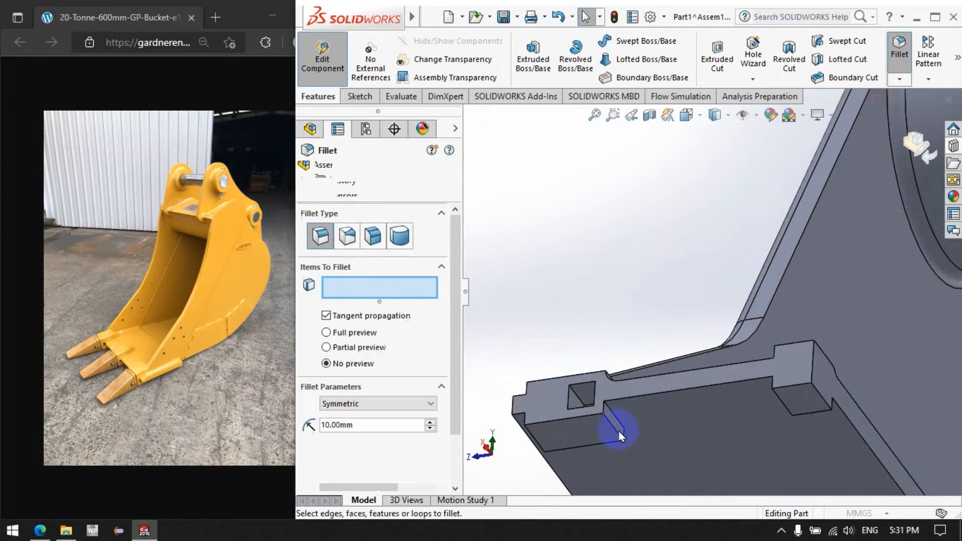
left_click(618, 421)
middle_click_drag(527, 357, 548, 346)
scroll(547, 347, "up", 5)
middle_click_drag(799, 221, 800, 240)
scroll(799, 238, "down", 4)
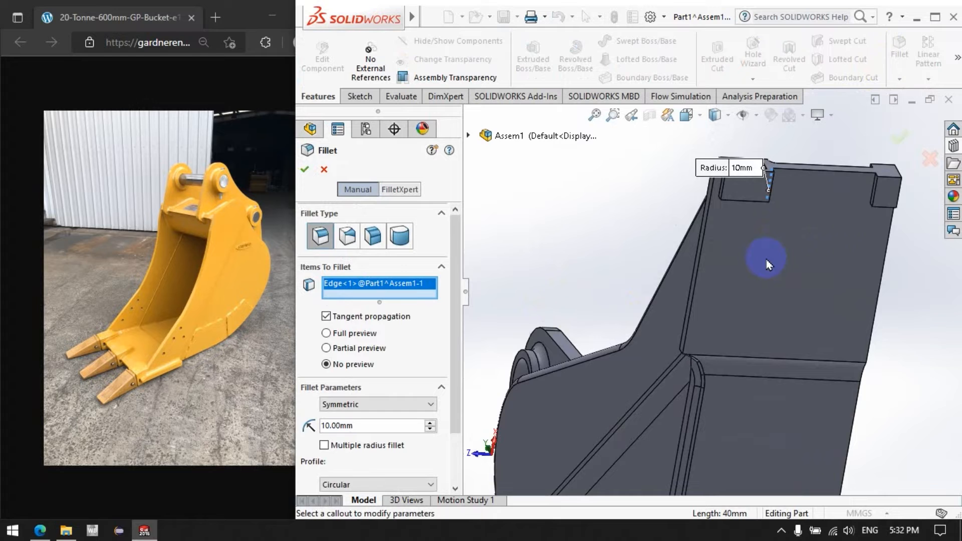
scroll(842, 176, "down", 1)
scroll(702, 195, "down", 3)
left_click(634, 231)
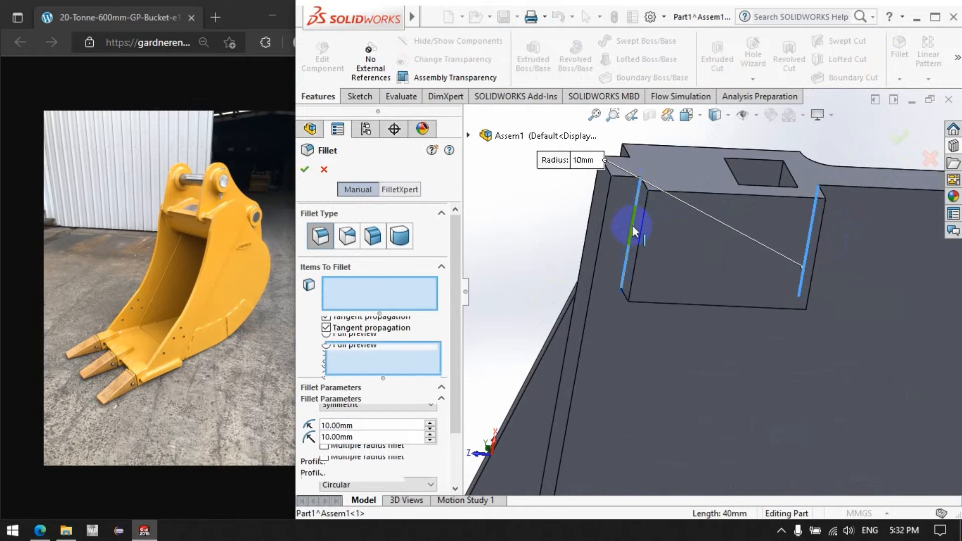
left_click(314, 169)
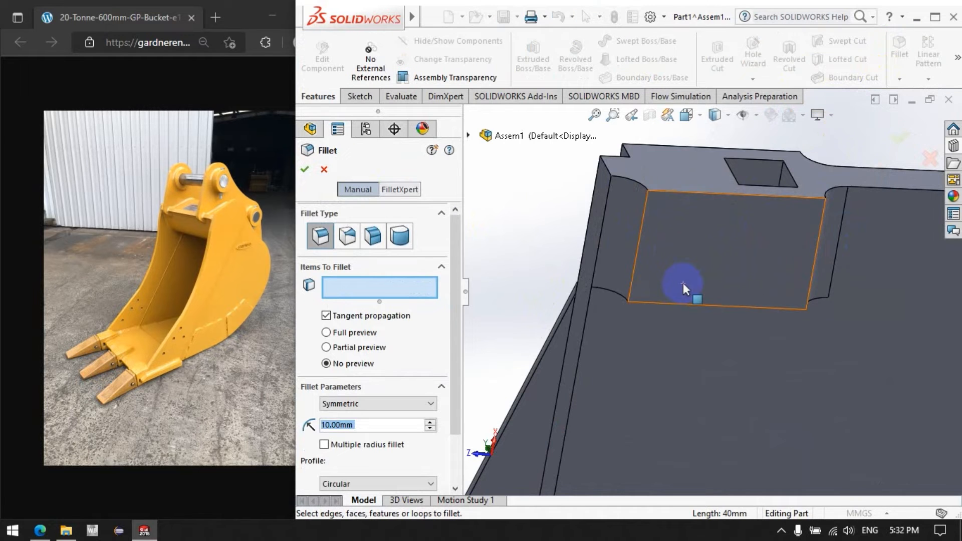
Fillet the rear base edges of both underside blocks with a 25 mm radius, one block at a time
scroll(684, 283, "up", 4)
middle_click_drag(695, 276, 699, 154)
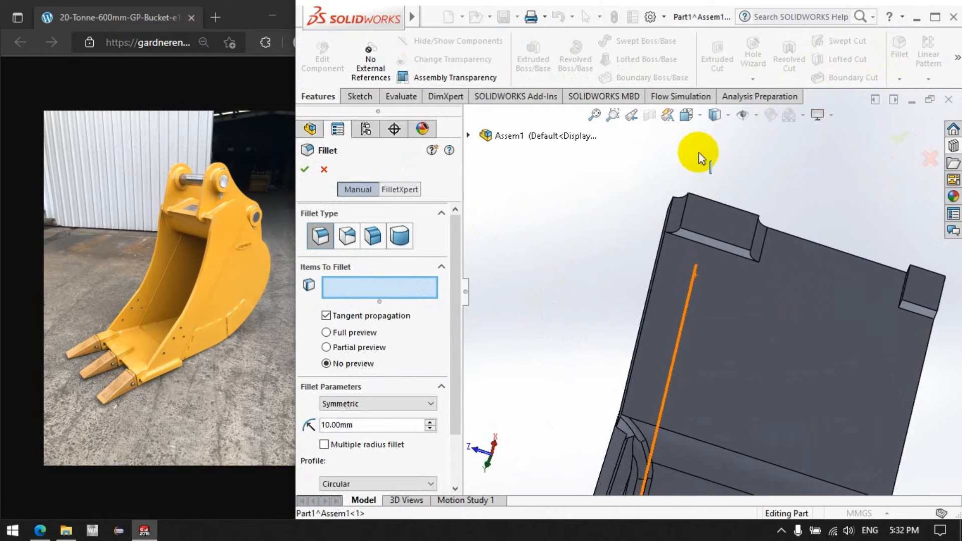
left_click(725, 252)
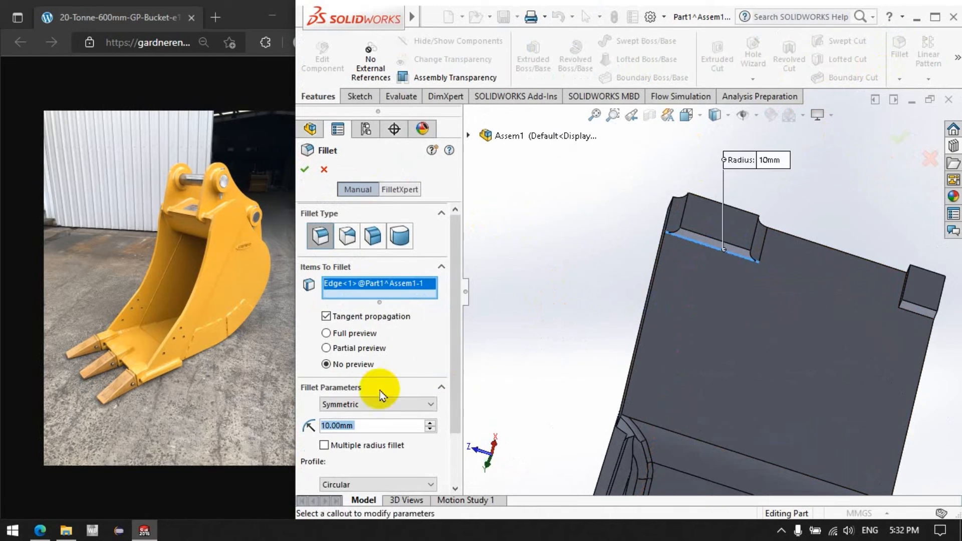
type("25")
key("Return")
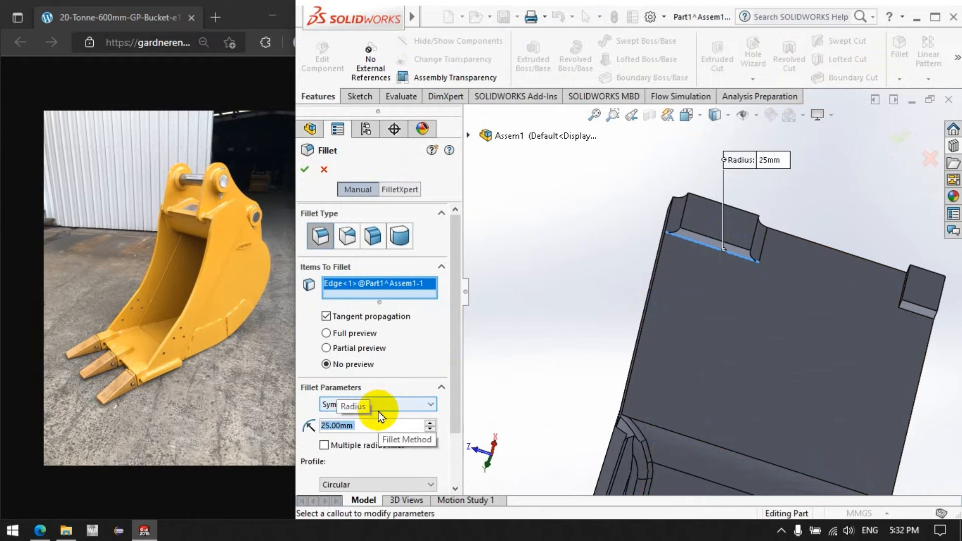
left_click(305, 169)
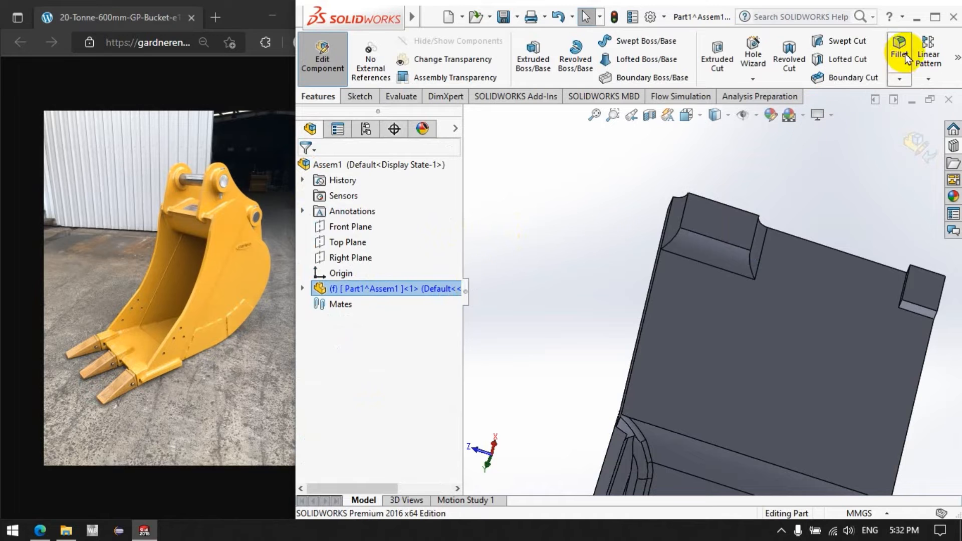
left_click(920, 312)
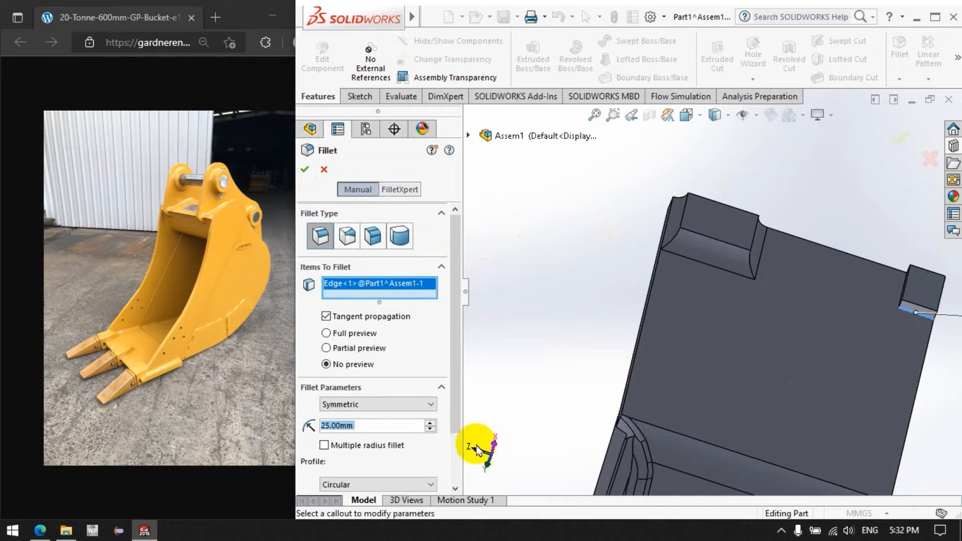
left_click(304, 170)
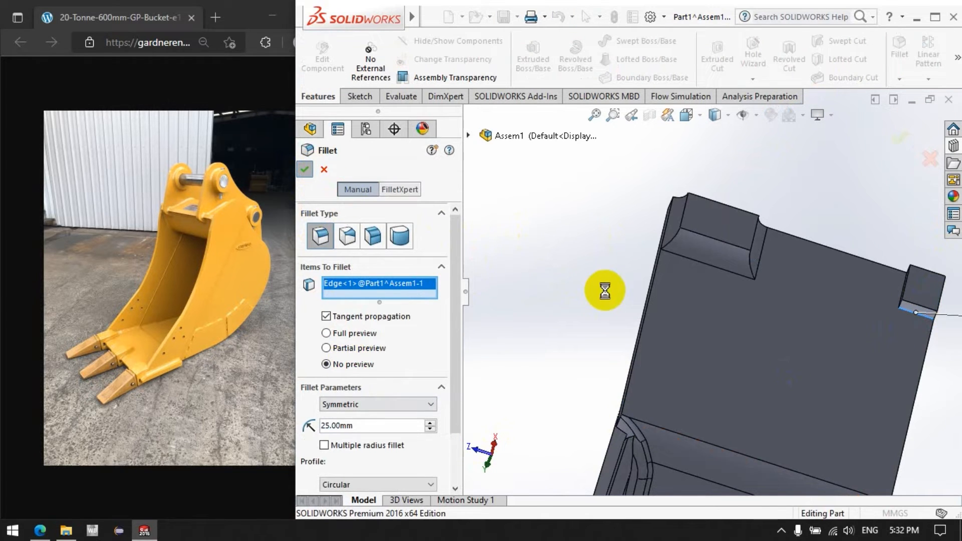
Fillet the side edge where the smaller underside block meets the plate with a 10 mm radius
middle_click_drag(859, 294, 886, 296)
left_click(886, 291)
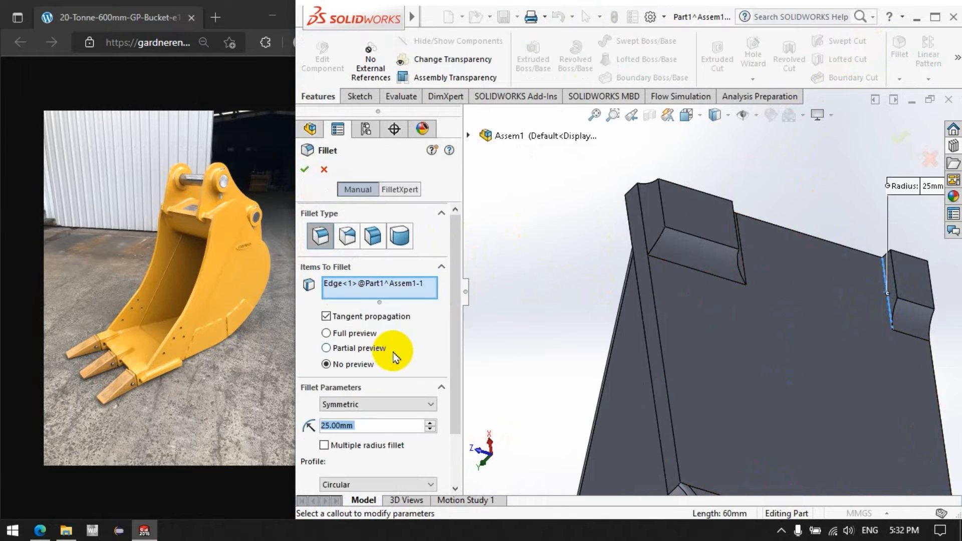
type("10")
key("Return")
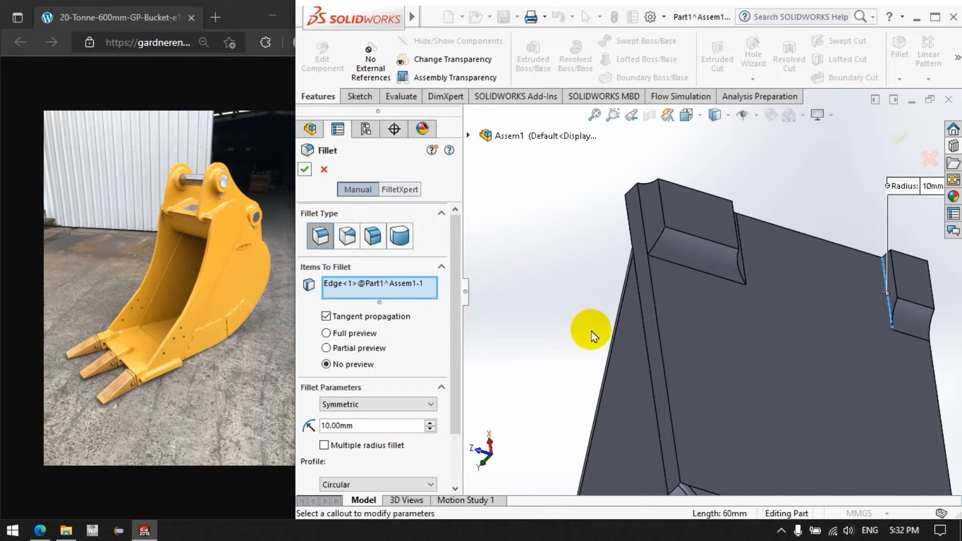
left_click(305, 169)
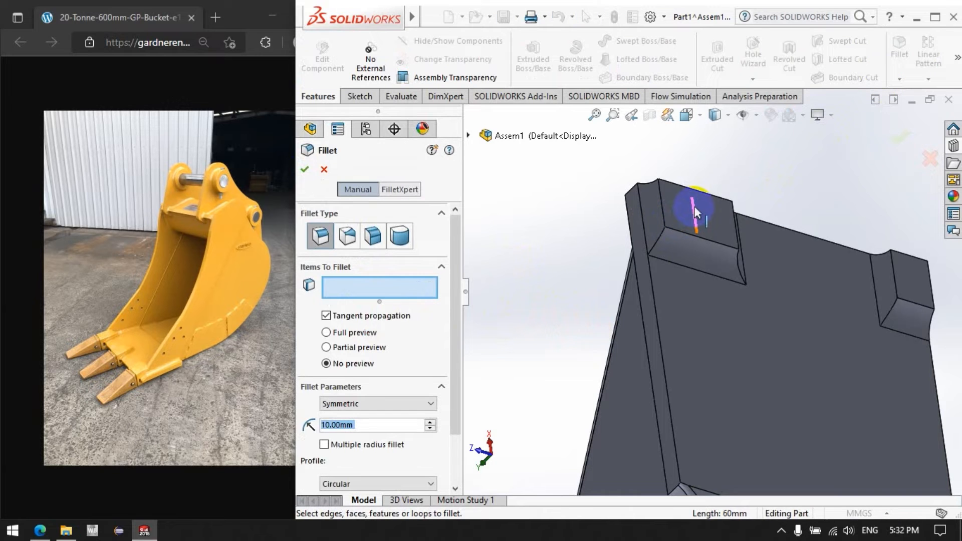
Fillet the outer underside block's flat face and the smaller block's adjoining side and rear edges with a 10 mm radius
left_click(707, 218)
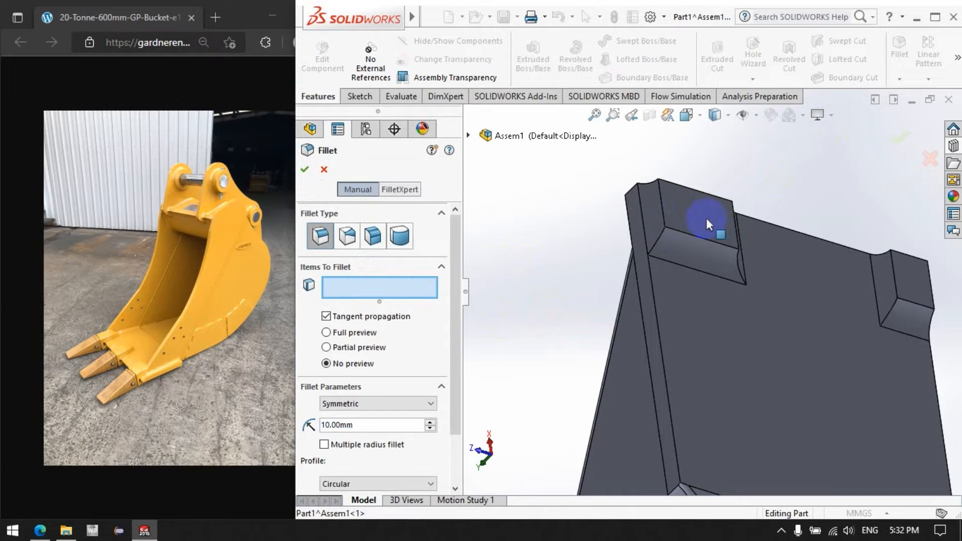
left_click(906, 276)
left_click(915, 288)
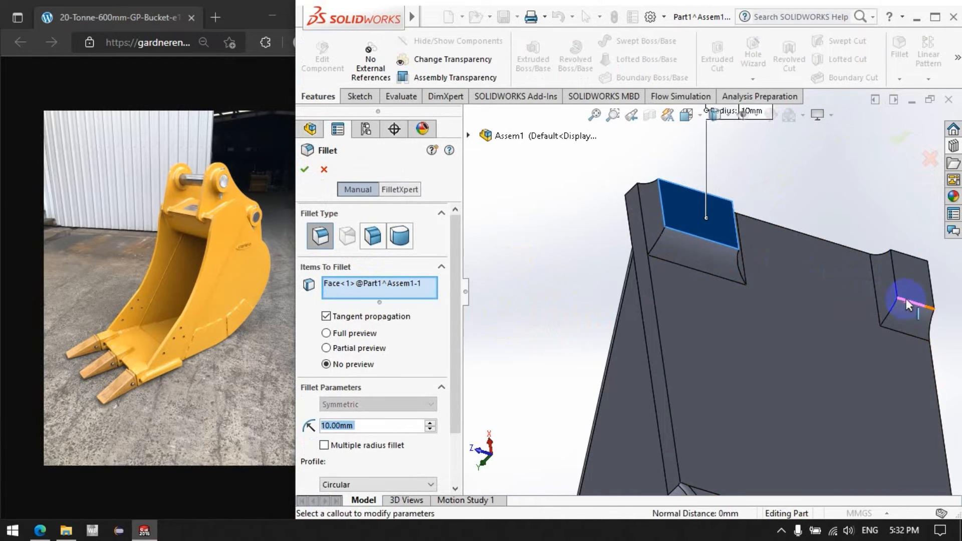
left_click(906, 303)
left_click(895, 289)
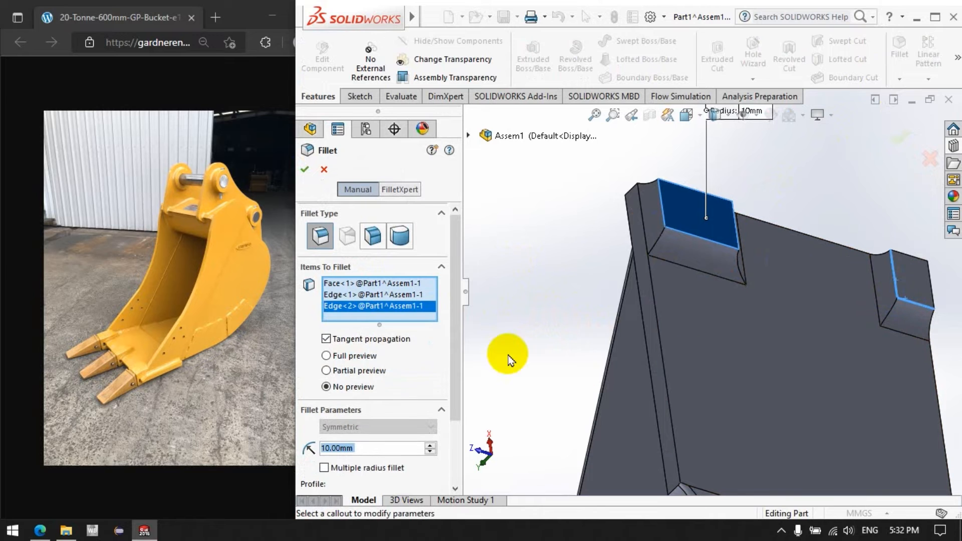
left_click(304, 170)
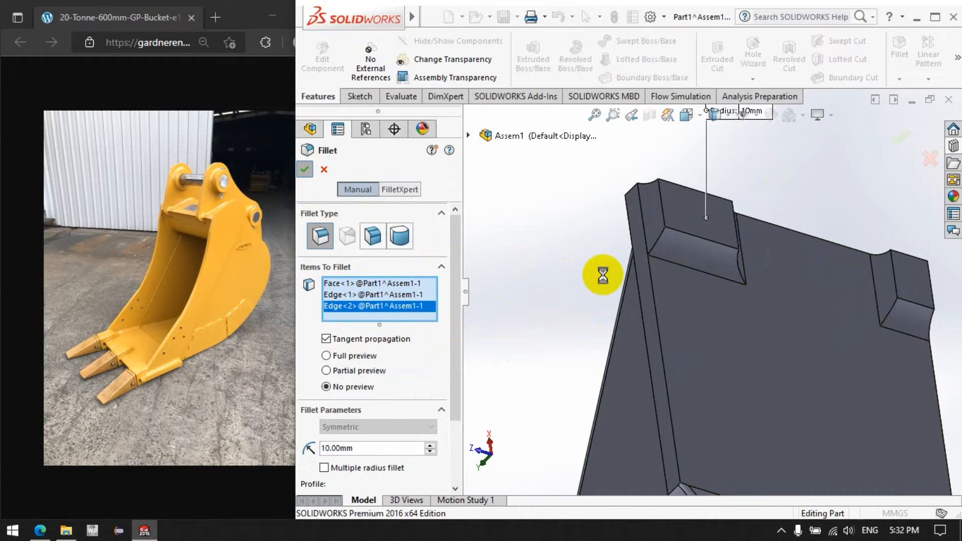
Undo the last fillet on the underside blocks
middle_click_drag(603, 275, 778, 422)
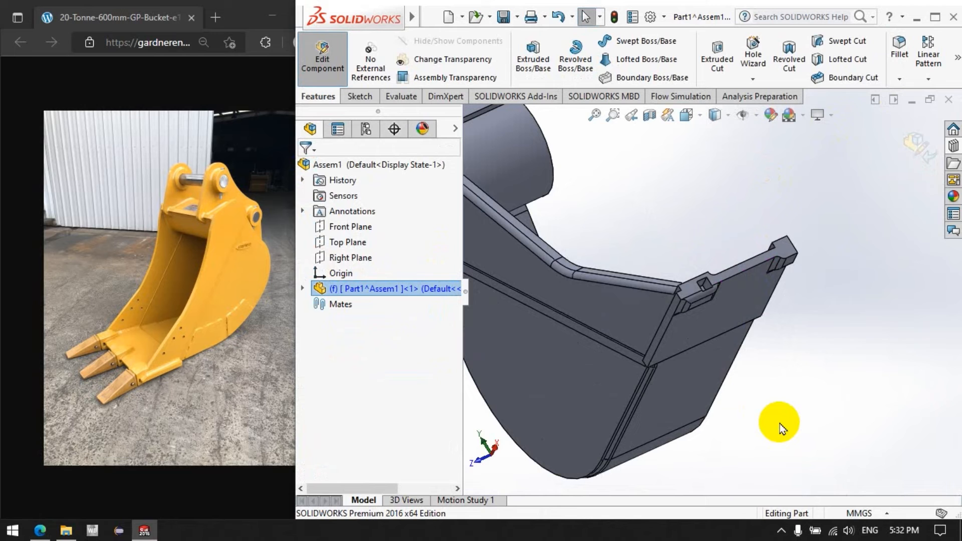
key("ctrl+z")
scroll(655, 411, "up", 4)
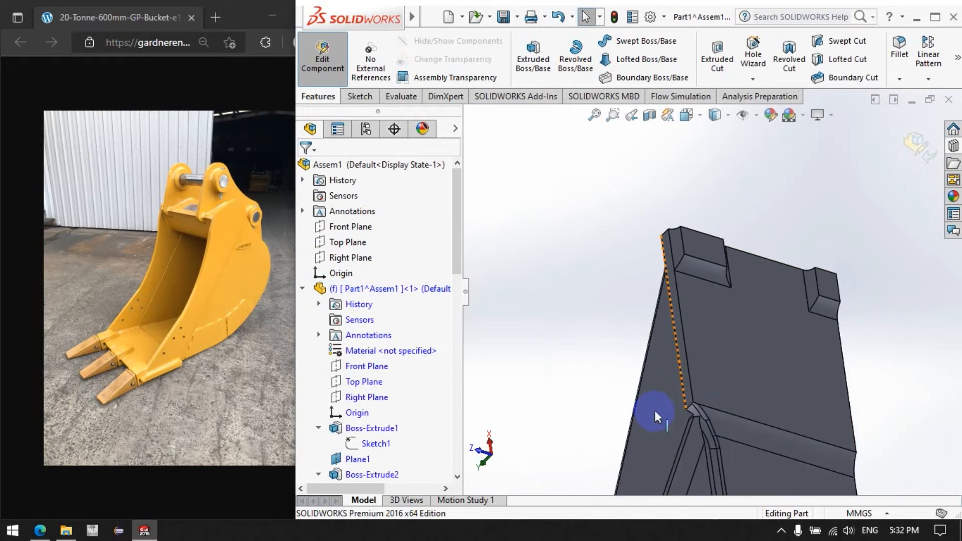
Fillet three edges around the outer underside block's flat face and the smaller block's side and rear face edges with a 10 mm radius
left_click(895, 64)
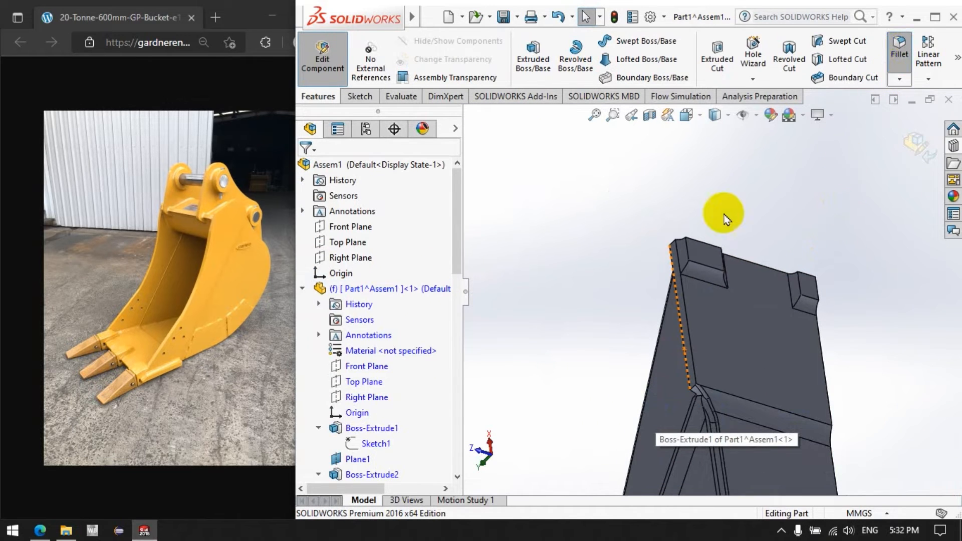
scroll(690, 249, "down", 3)
left_click(692, 265)
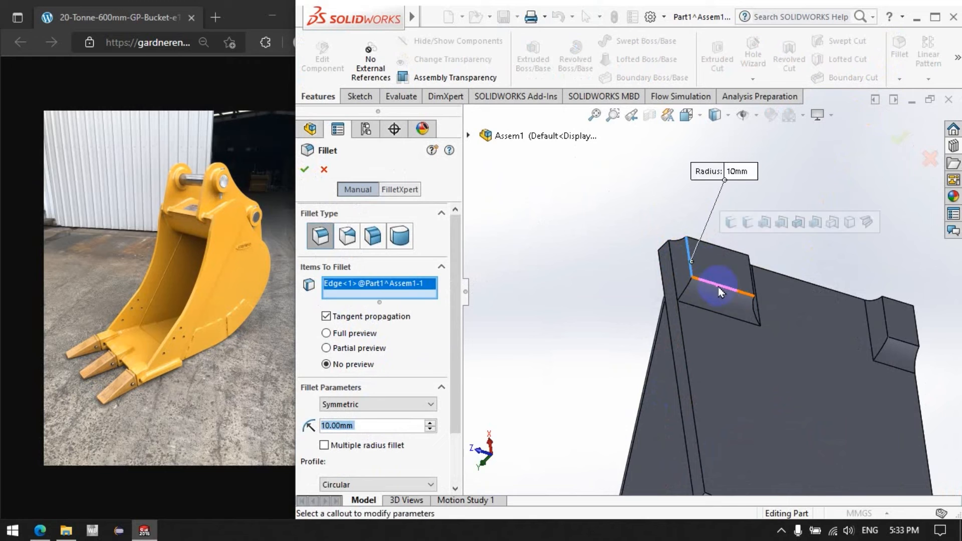
left_click(742, 291)
left_click(752, 287)
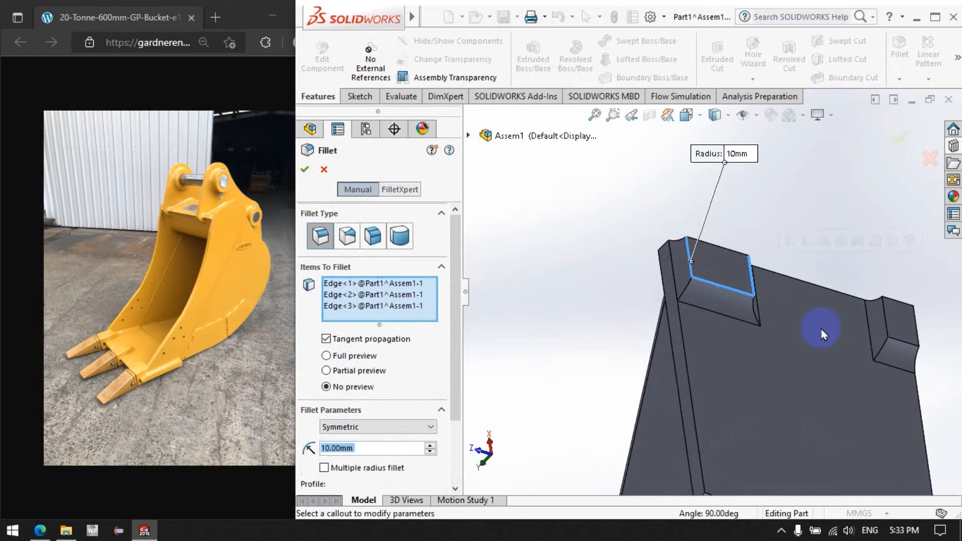
left_click(884, 323)
left_click(903, 339)
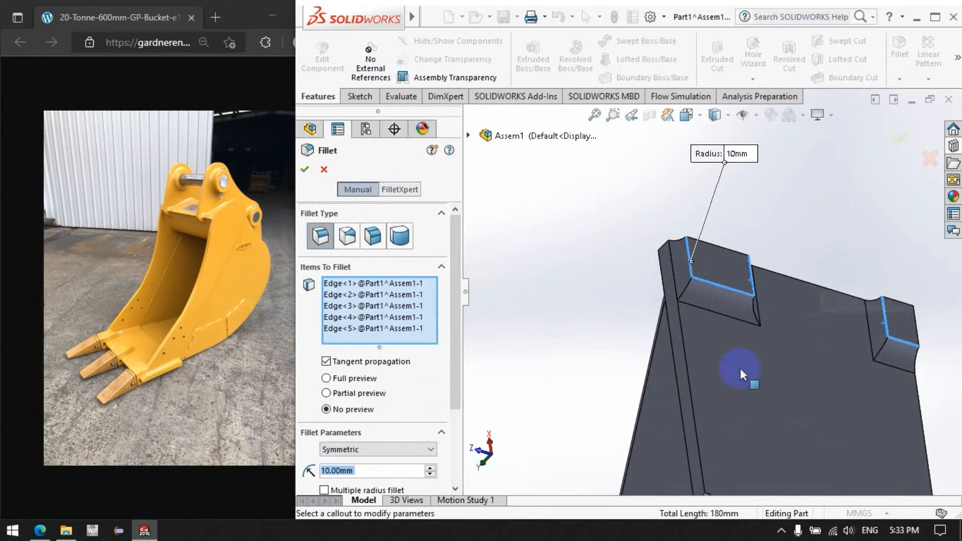
left_click(311, 173)
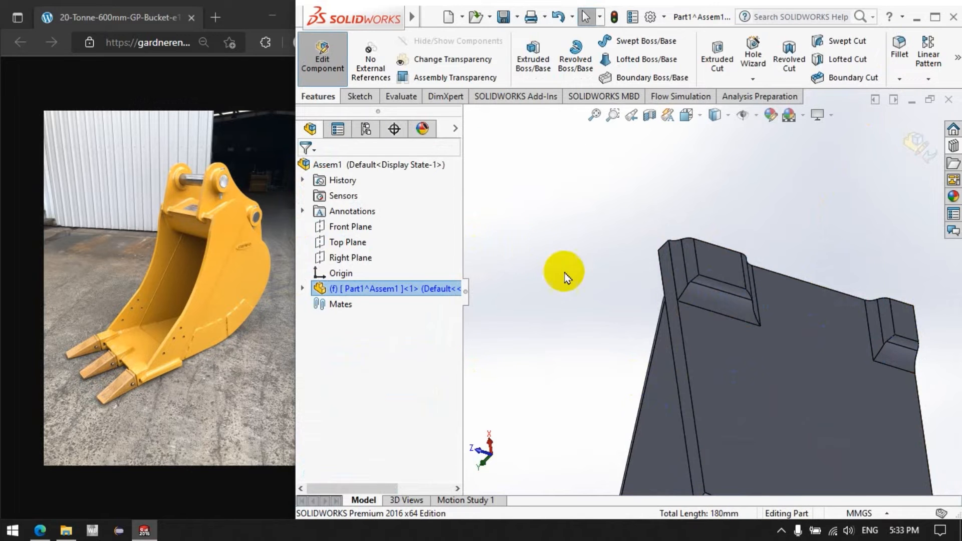
On the lip's top side, fillet the base edge of the smaller block's inner side wall with a 10 mm radius
scroll(807, 282, "down", 3)
middle_click_drag(688, 311, 657, 300)
scroll(652, 286, "up", 6)
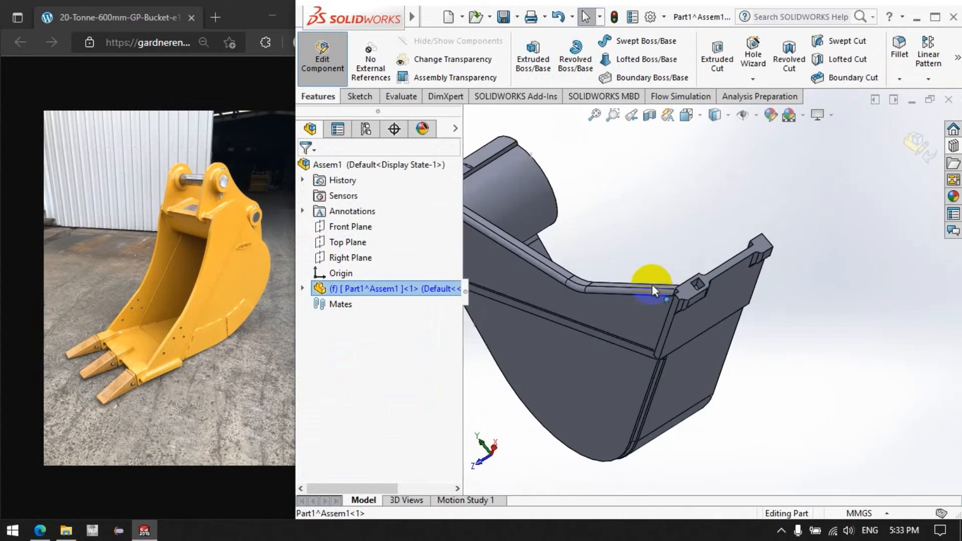
scroll(709, 216, "down", 4)
middle_click_drag(746, 247, 786, 287)
scroll(725, 301, "up", 5)
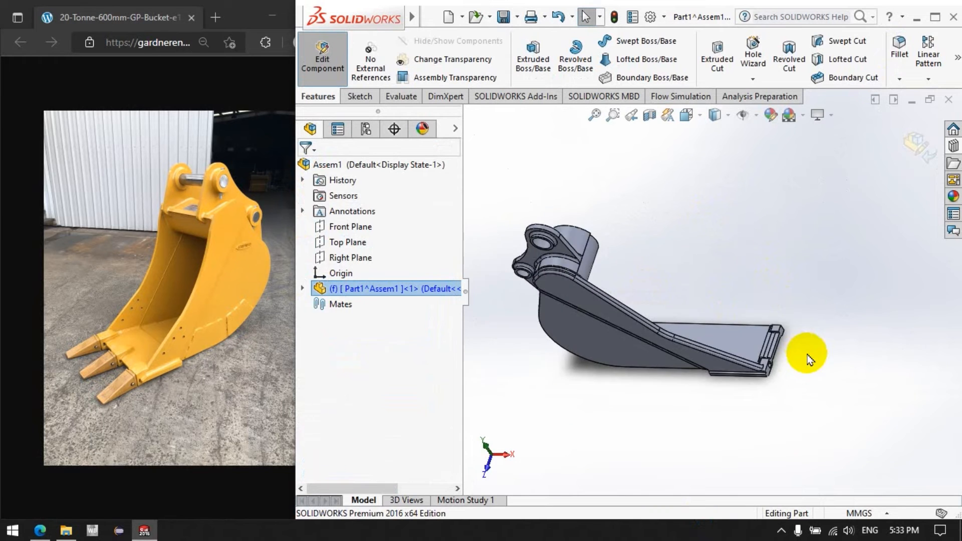
scroll(806, 354, "down", 6)
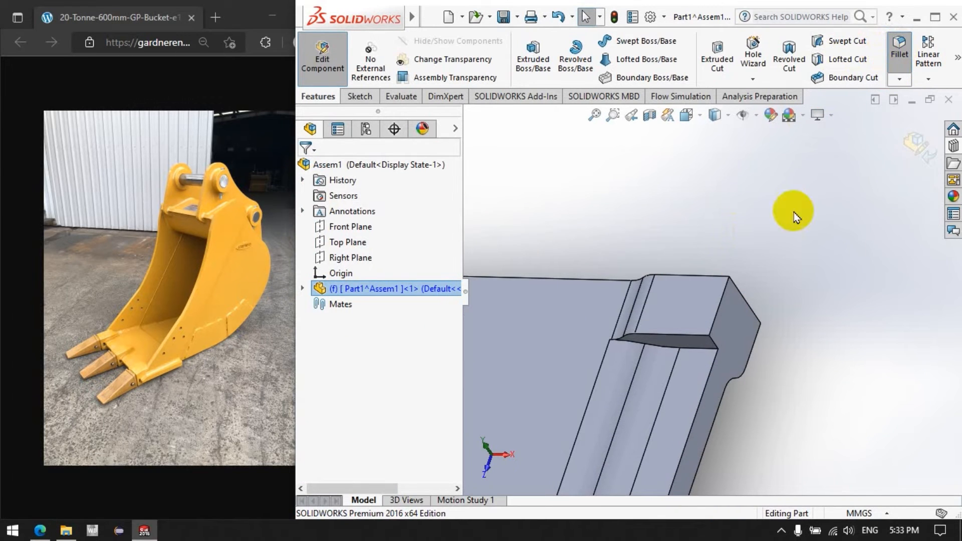
left_click(673, 348)
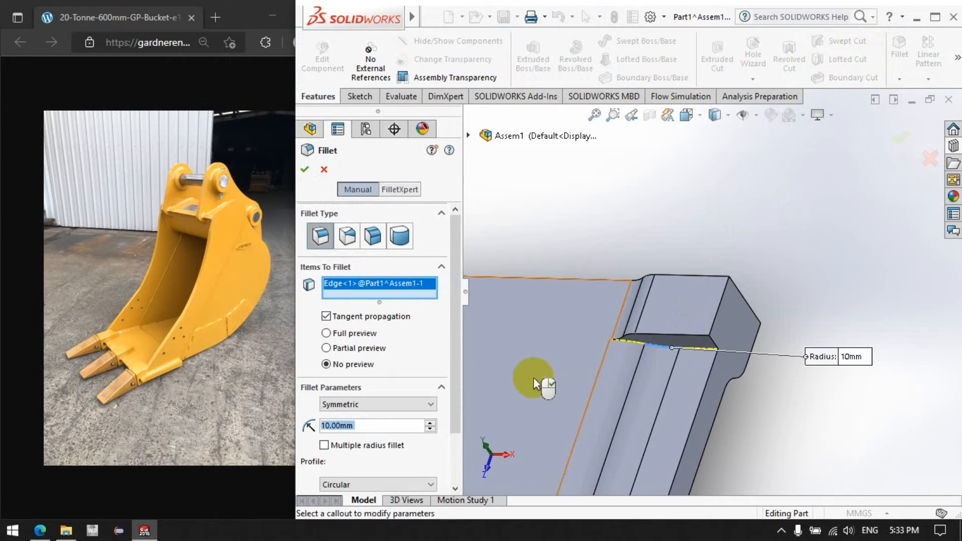
left_click(304, 170)
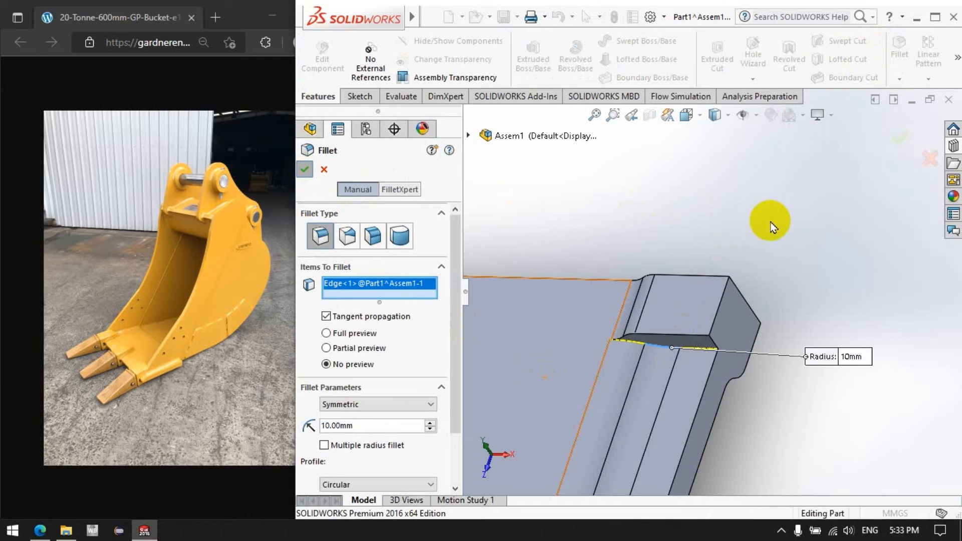
Fillet the upper edges of both topside blocks along their facing inner sides with a 10 mm radius
scroll(774, 219, "up", 5)
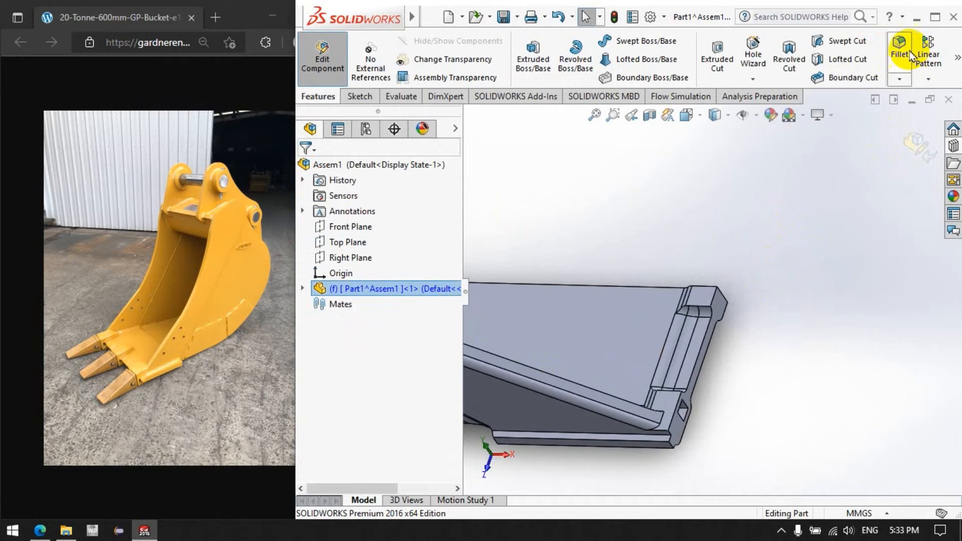
scroll(704, 311, "down", 4)
left_click(691, 303)
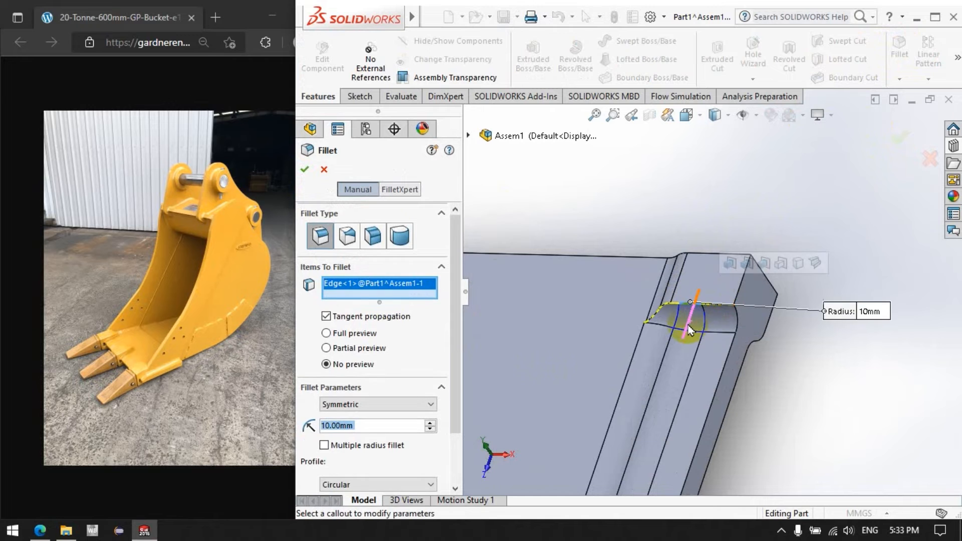
scroll(686, 292, "up", 5)
scroll(690, 361, "down", 7)
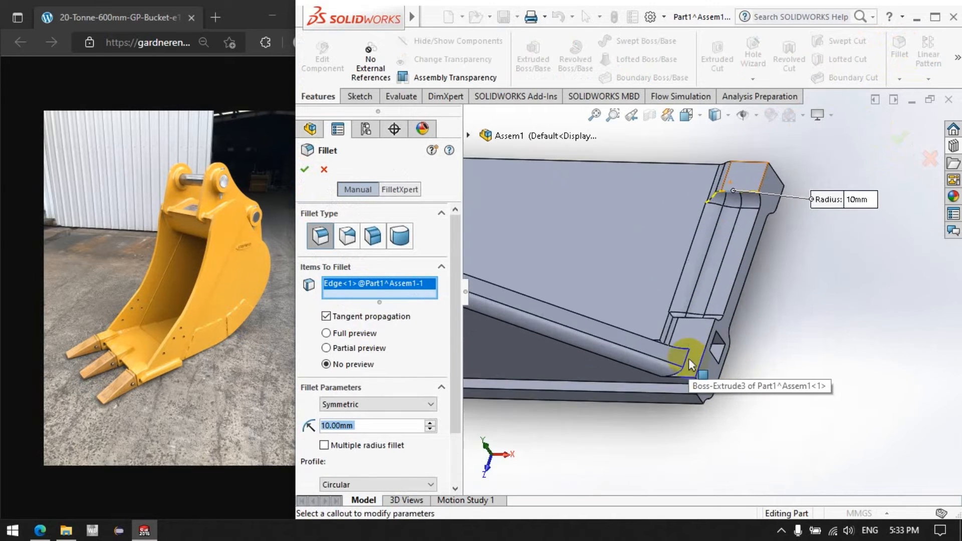
mouse_move(693, 319)
middle_mouse_down()
mouse_move(692, 355)
mouse_move(700, 333)
middle_mouse_up()
left_click(692, 305)
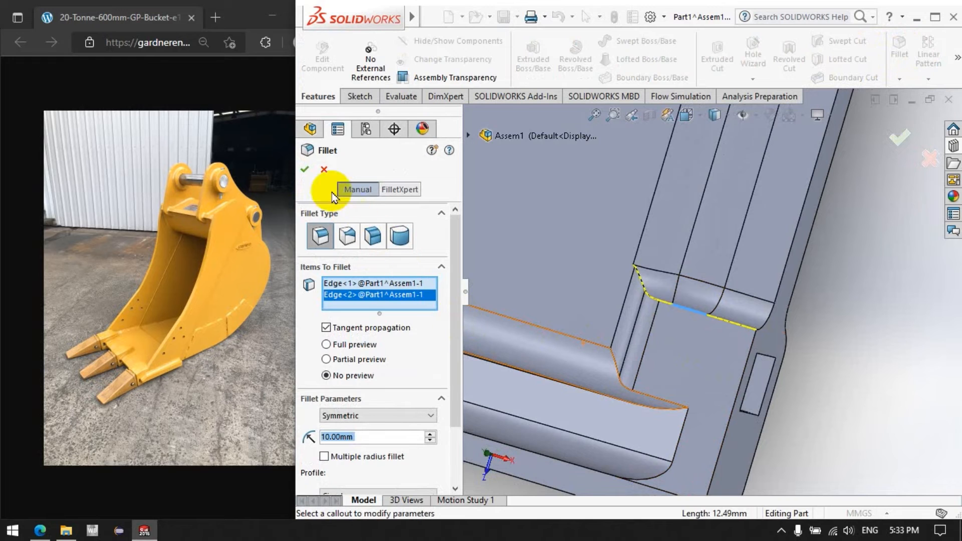
left_click(307, 170)
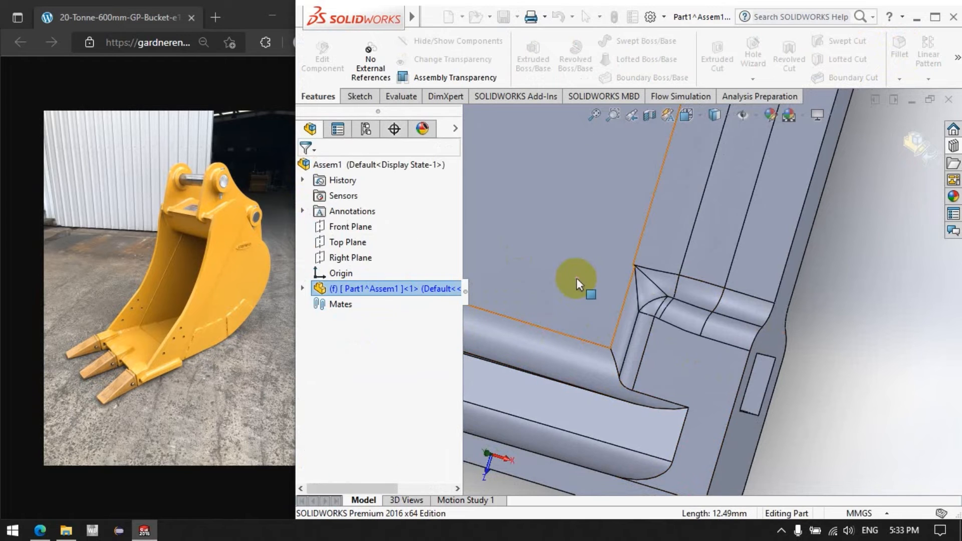
middle_click_drag(627, 314, 607, 299)
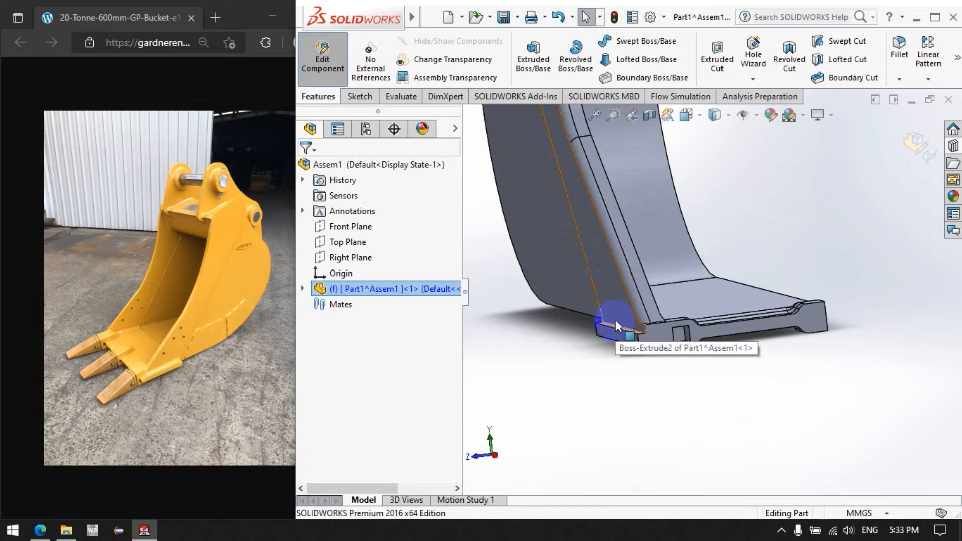
left_click(542, 370)
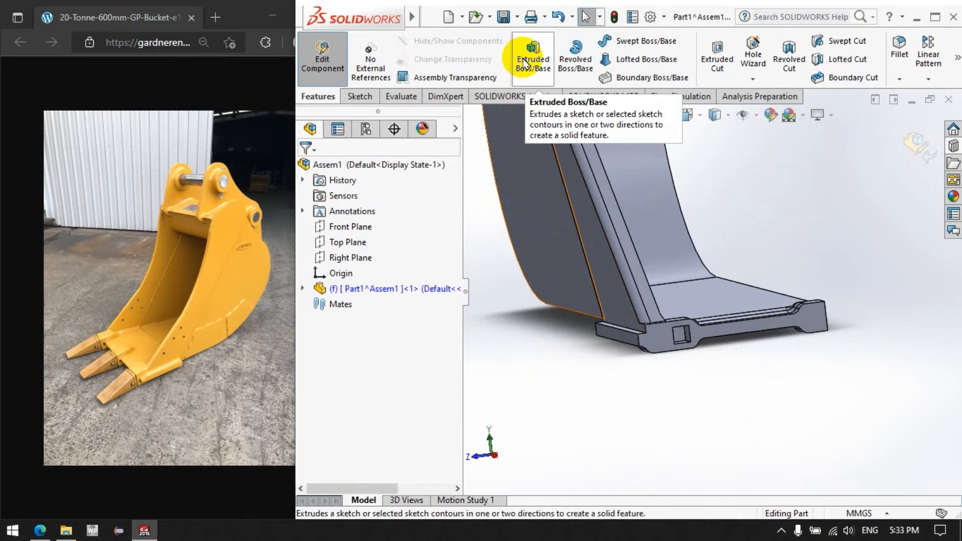
left_click(719, 64)
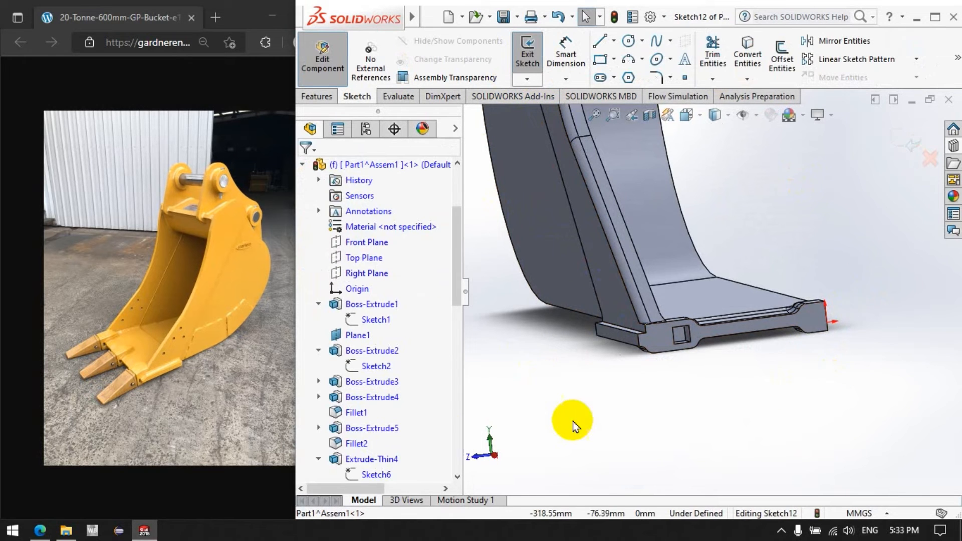
right_click(380, 474)
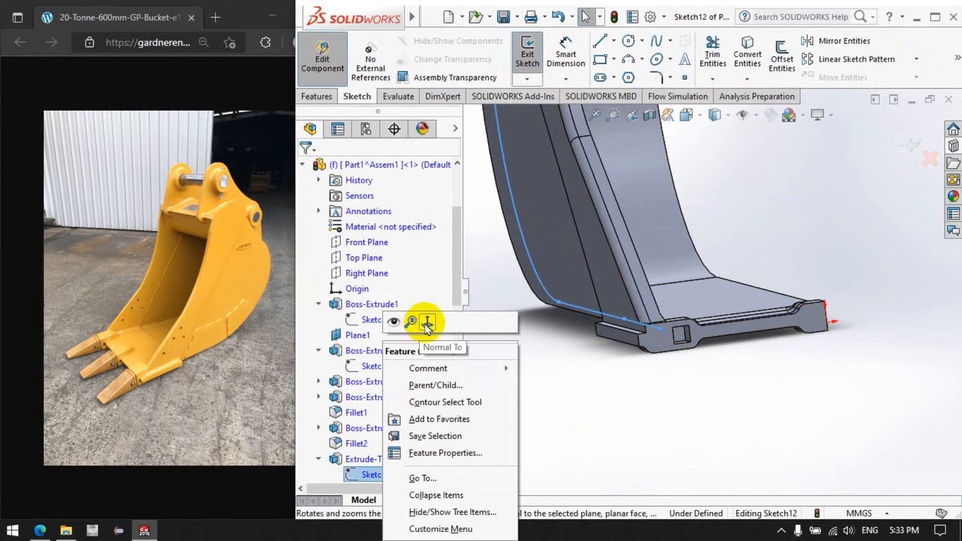
left_click(427, 323)
right_click(377, 475)
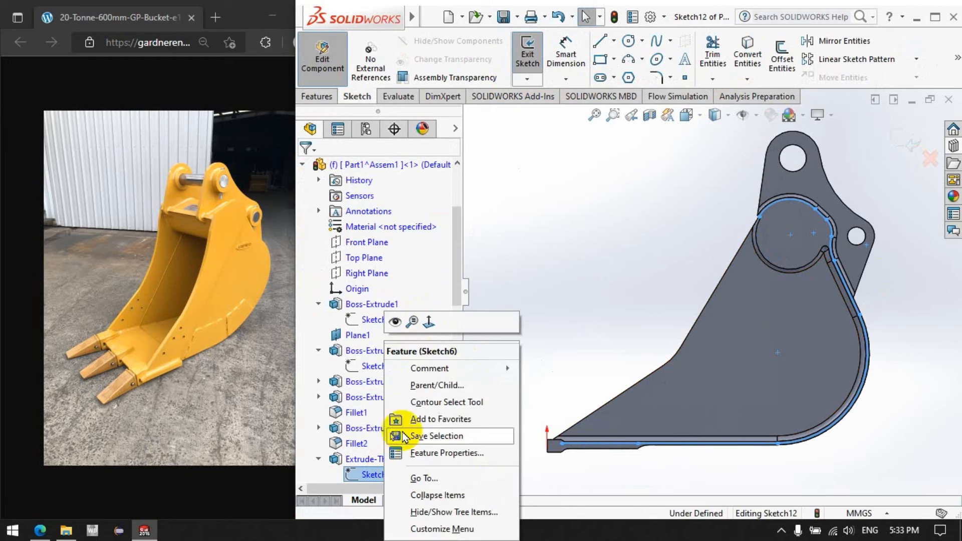
left_click(429, 325)
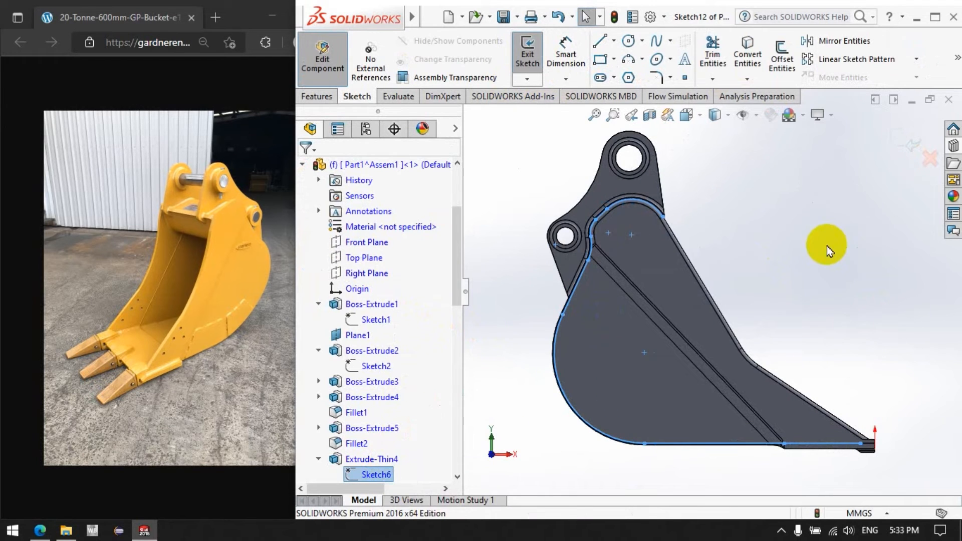
left_click(911, 145)
Start a sketch on the cutting lip's front face and orient the view normal to it
middle_click_drag(847, 309, 766, 334)
scroll(768, 363, "up", 5)
scroll(840, 398, "down", 3)
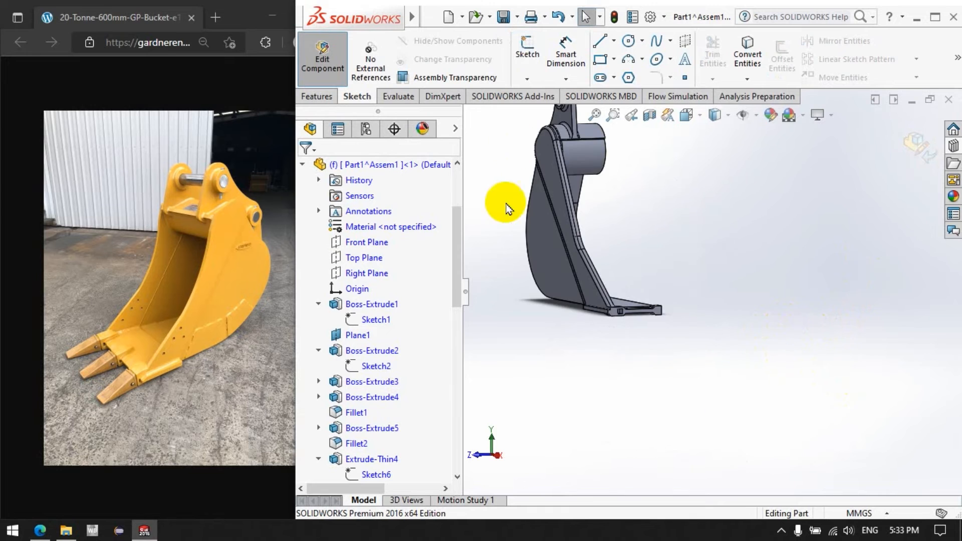
left_click(527, 50)
scroll(655, 316, "down", 5)
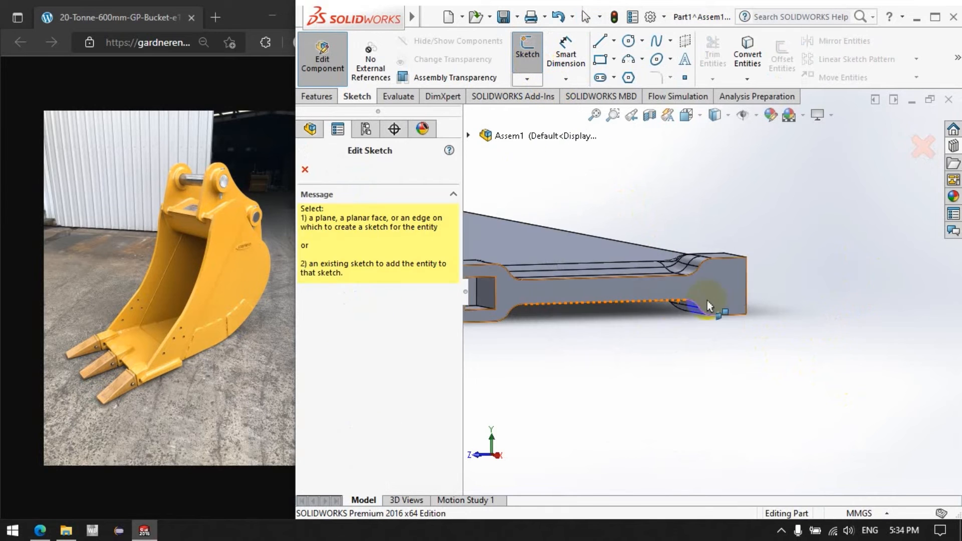
left_click(714, 289)
scroll(368, 466, "down", 10)
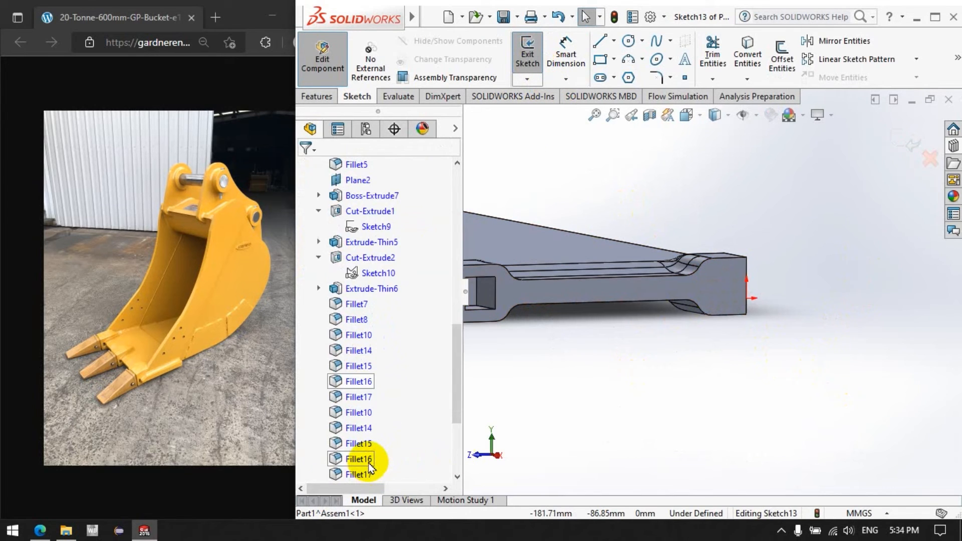
scroll(368, 463, "down", 3)
right_click(351, 459)
left_click(393, 285)
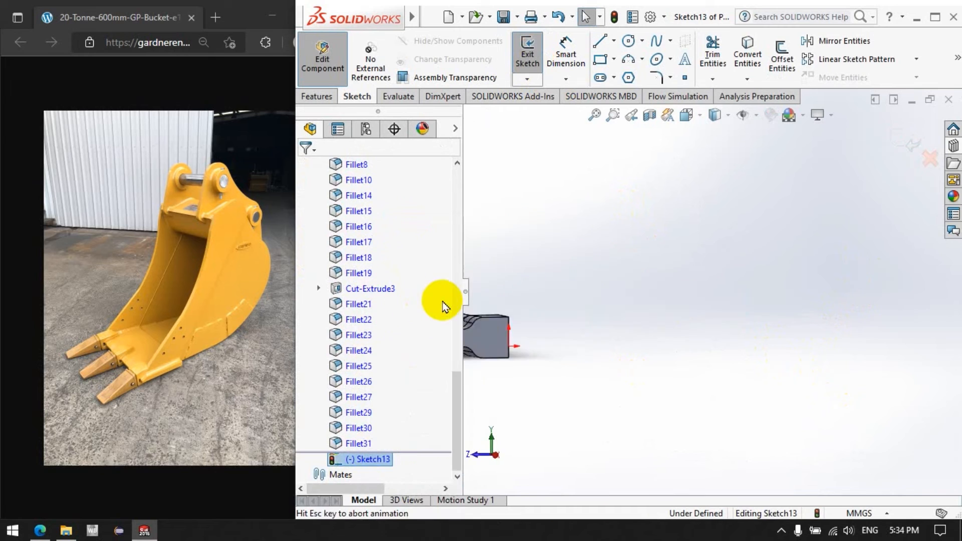
Sketch a rectangle about 23 mm wide on the smaller block's front face, extending past the lip's outer vertical edge
scroll(709, 451, "down", 4)
scroll(745, 400, "down", 4)
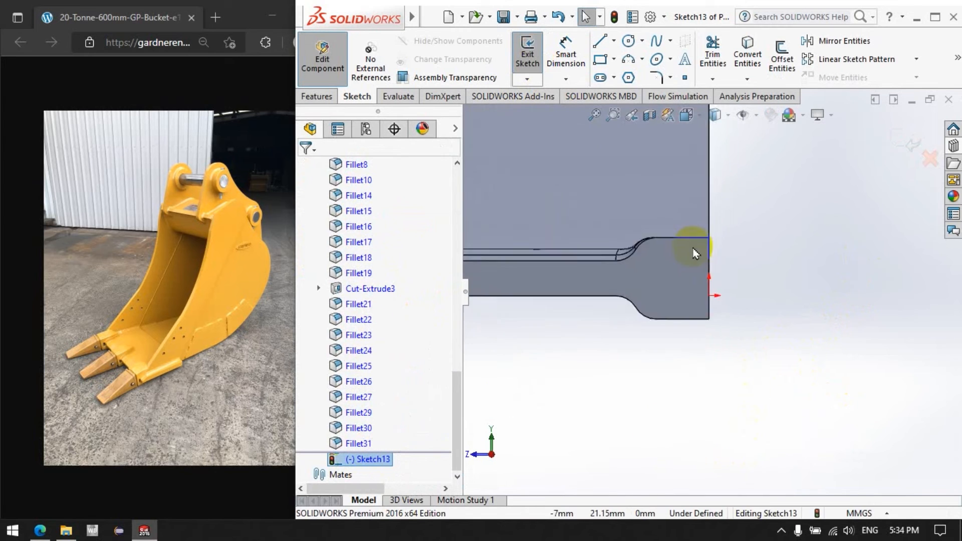
scroll(695, 253, "down", 3)
left_click(658, 264)
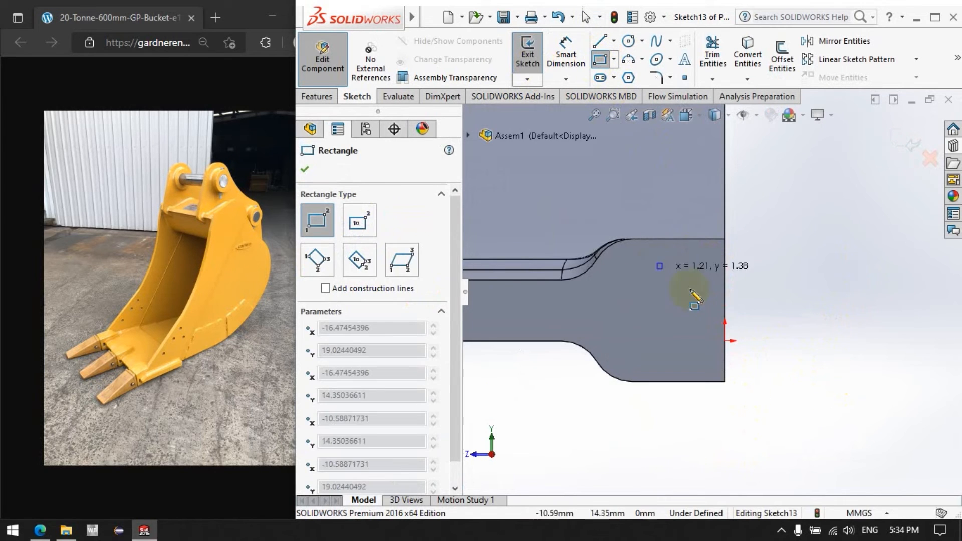
left_click(751, 364)
Dimension the rectangle's upper edge 7.5 mm below the block's top edge
left_click(566, 54)
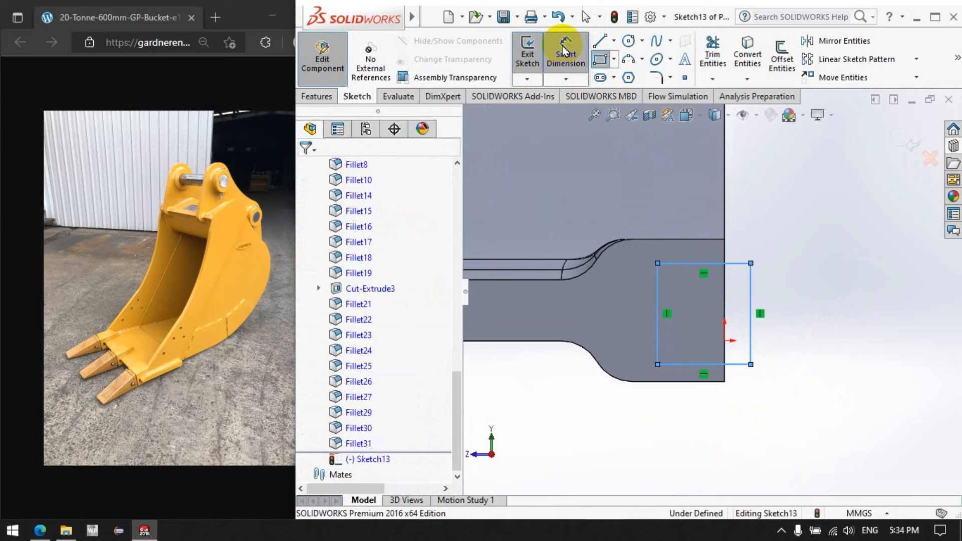
left_click(688, 239)
left_click(679, 263)
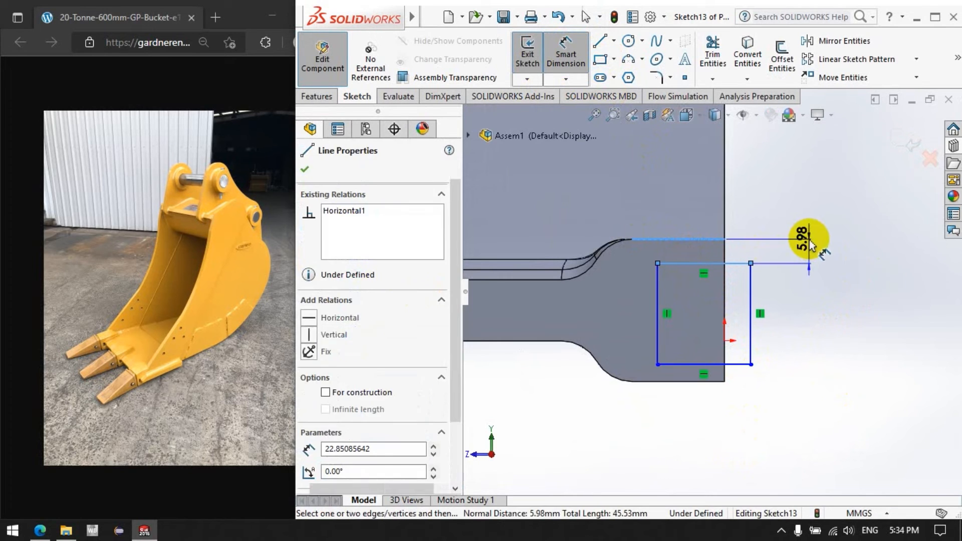
left_click(812, 245)
type("7.5")
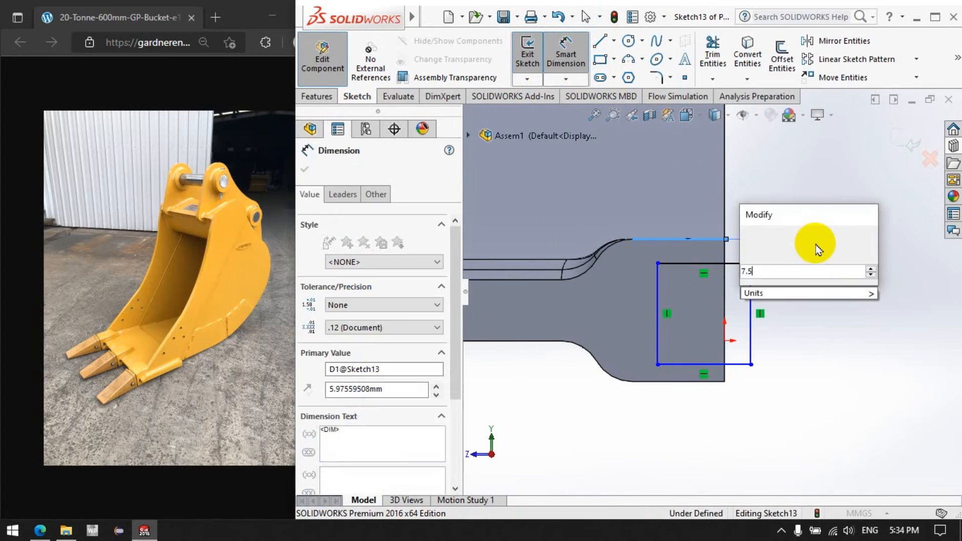
key("Return")
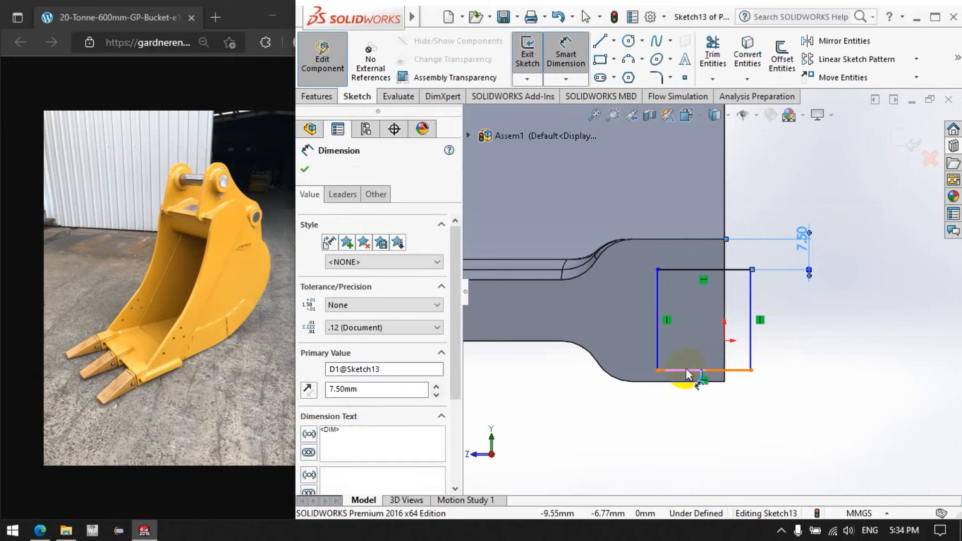
Dimension the rectangle's lower edge 7.5 mm above the smaller block's bottom edge
left_click(688, 372)
left_click(697, 382)
left_click(832, 384)
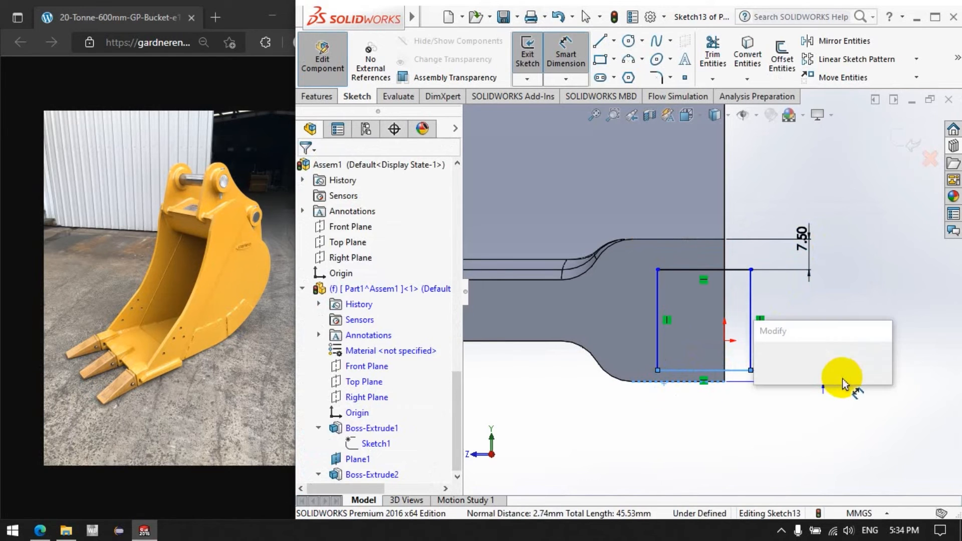
key("Return")
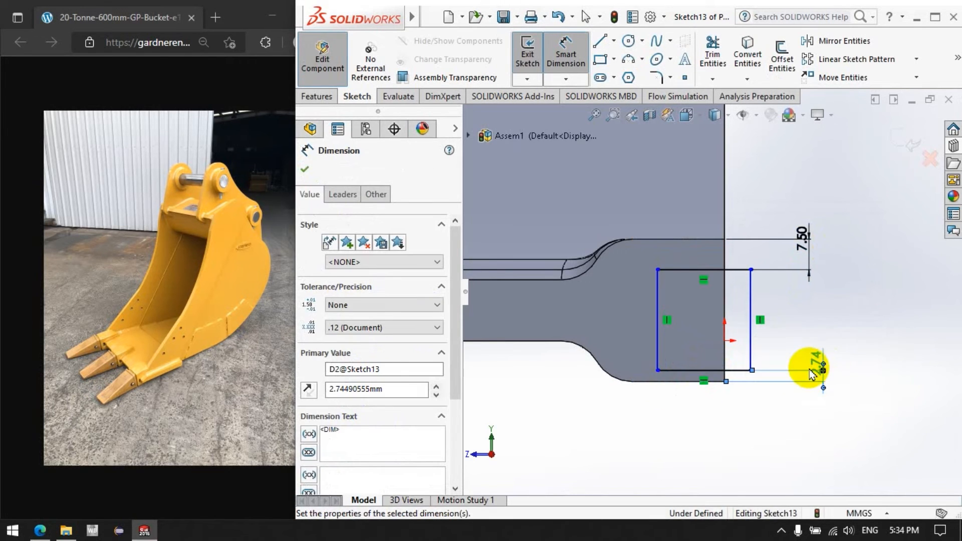
Dimension the rectangle's inner vertical edge 15 mm from the lip's outer vertical edge and exit the sketch
left_click(658, 334)
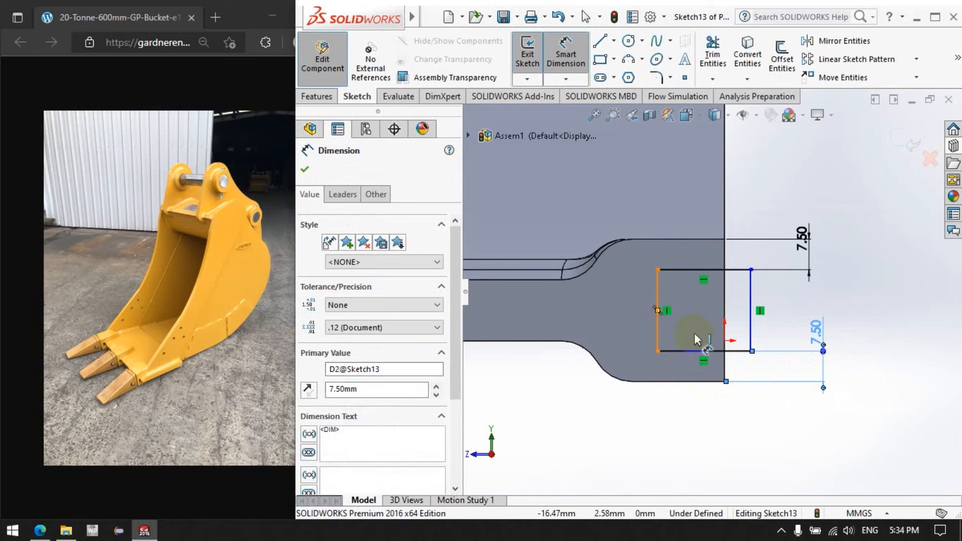
left_click(725, 306)
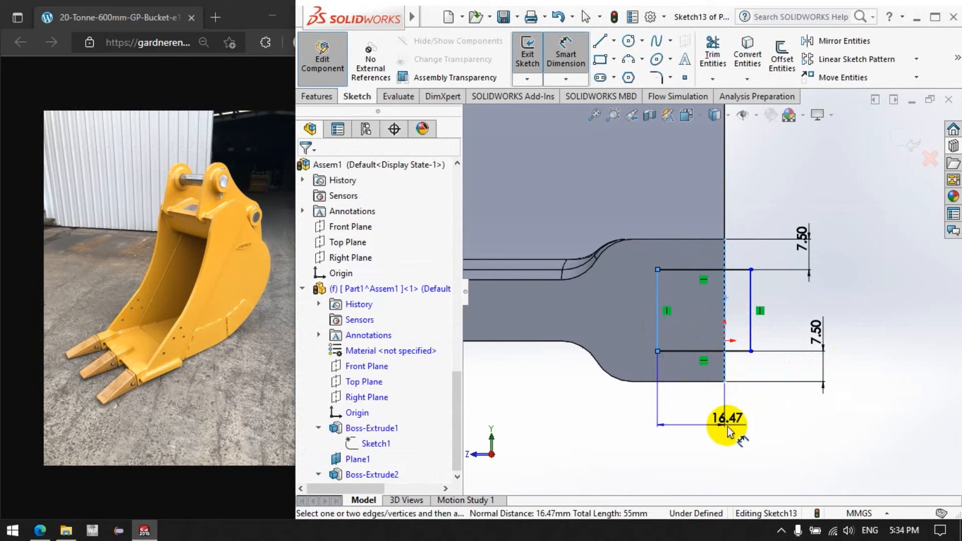
left_click(787, 438)
type("10")
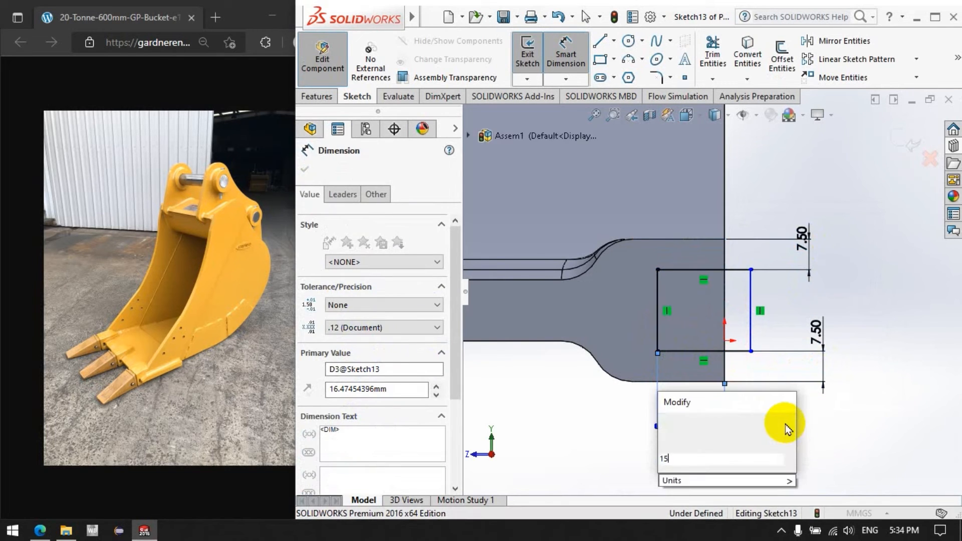
key("Return")
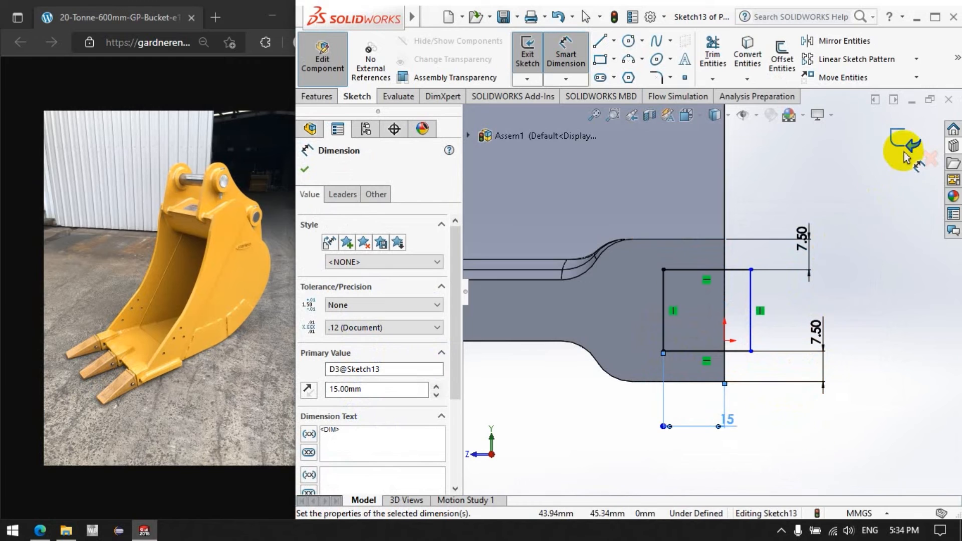
left_click(906, 152)
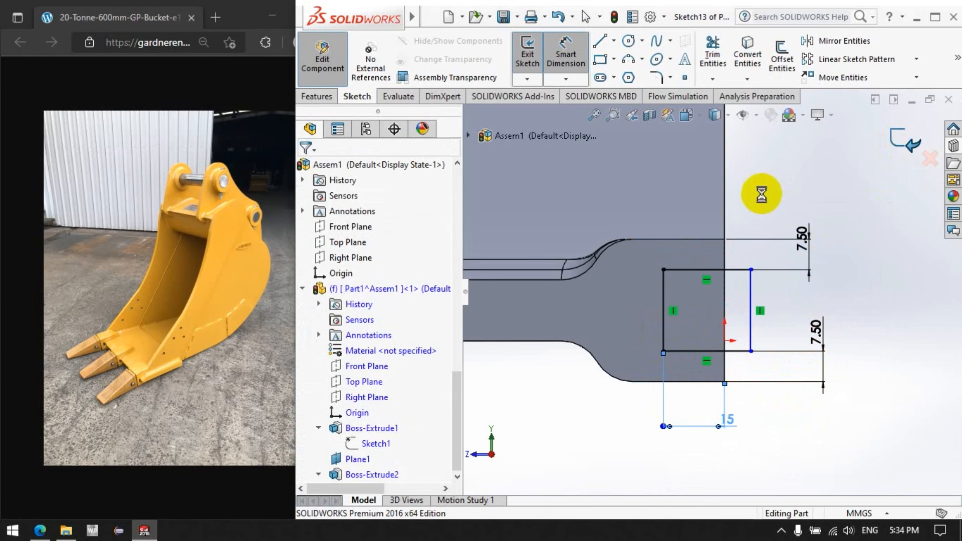
Cut-extrude the rectangle sketch blind to a depth of 30 mm into the smaller tooth block
scroll(751, 215, "up", 3)
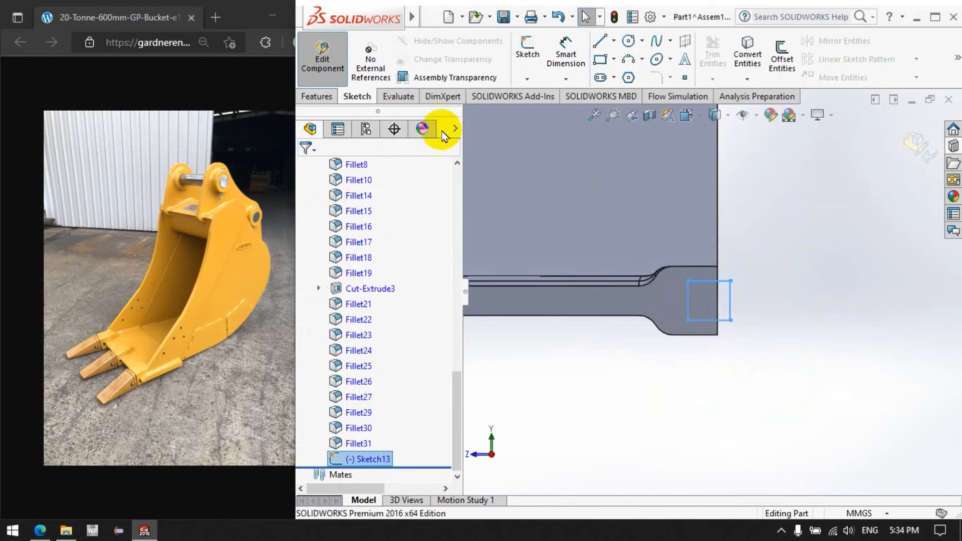
left_click(335, 98)
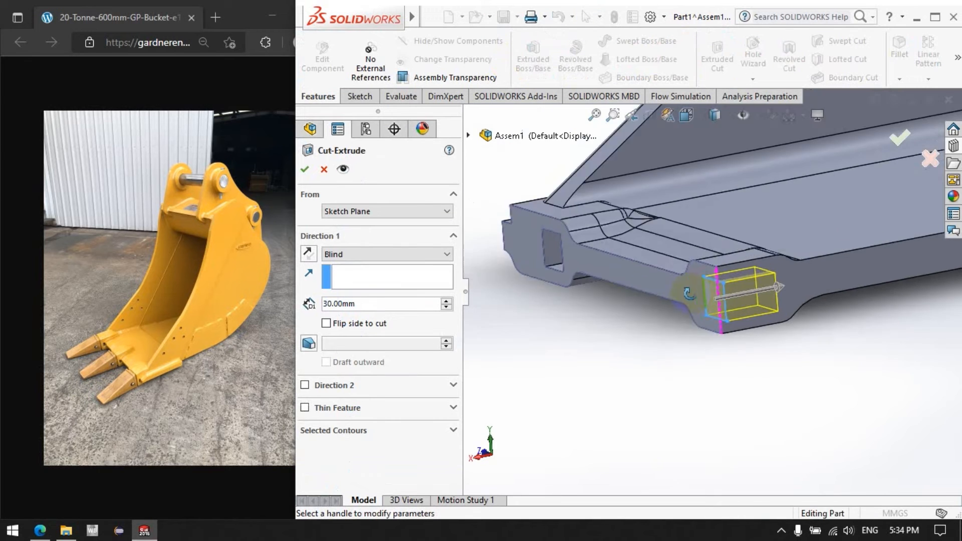
middle_click_drag(689, 293, 693, 319)
left_click(307, 172)
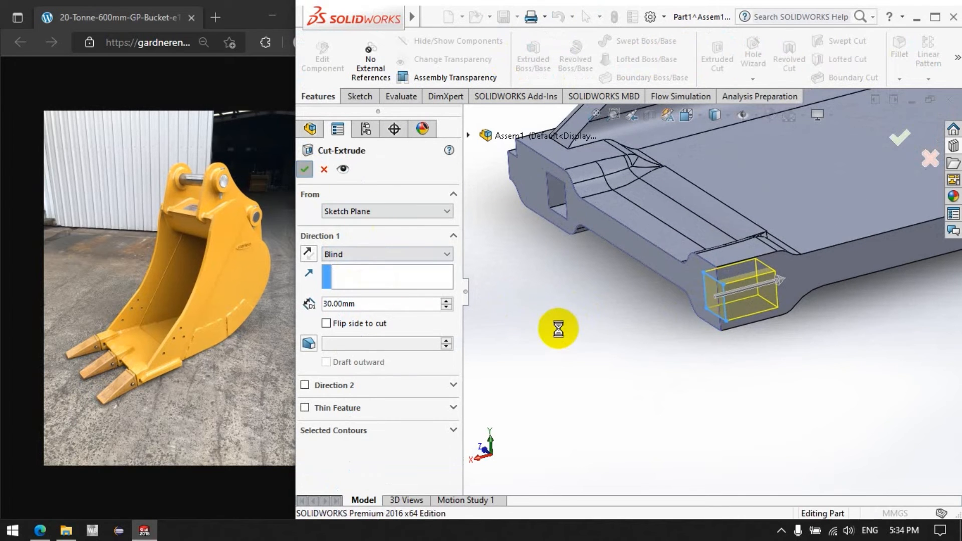
left_click(596, 360)
Mirror the half bucket body about the flat face along the open side of its floor, with Merge solids on
scroll(596, 360, "up", 11)
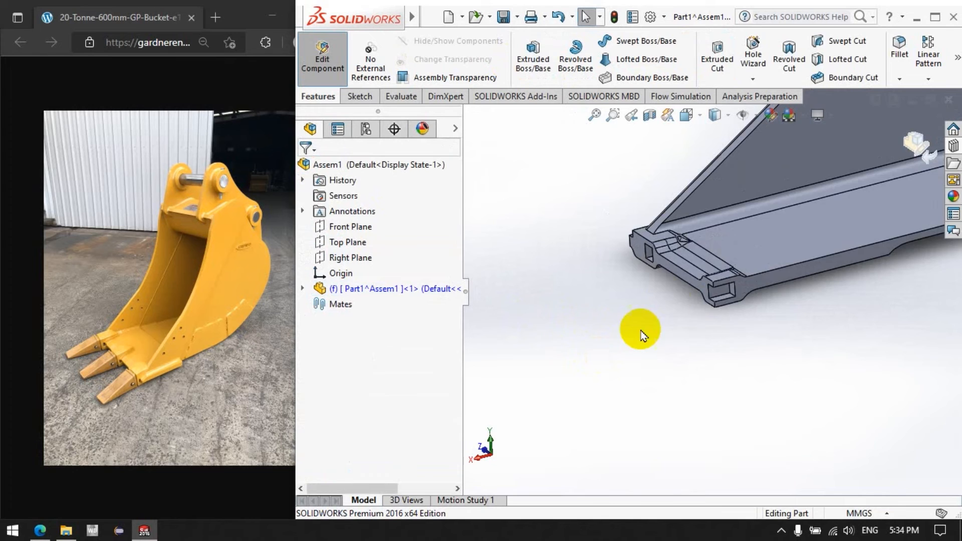
scroll(871, 208, "down", 3)
scroll(819, 253, "up", 5)
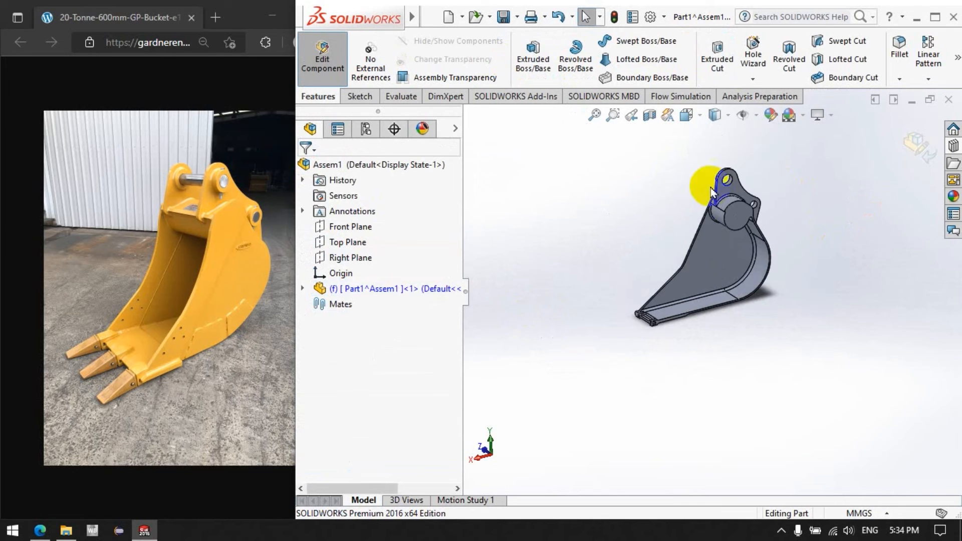
scroll(693, 218, "down", 2)
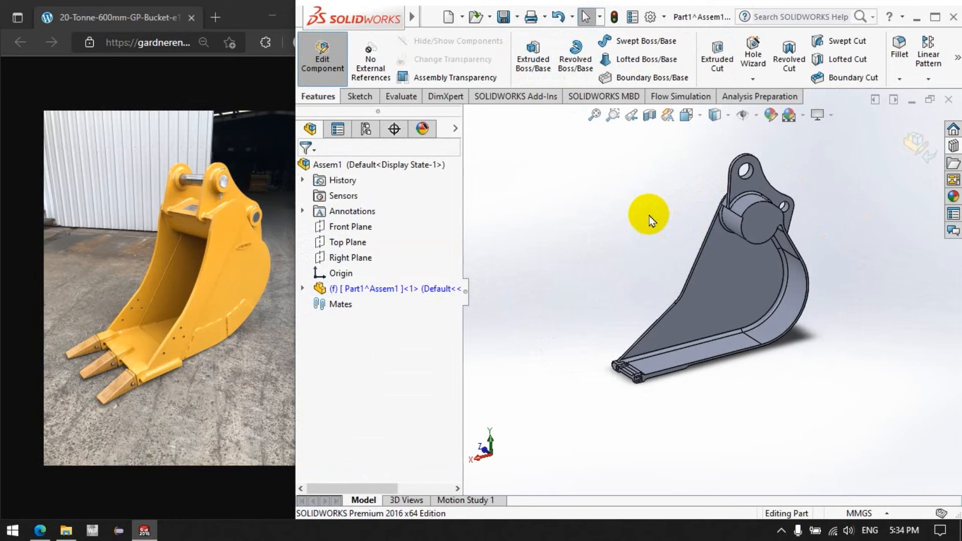
scroll(681, 359, "down", 3)
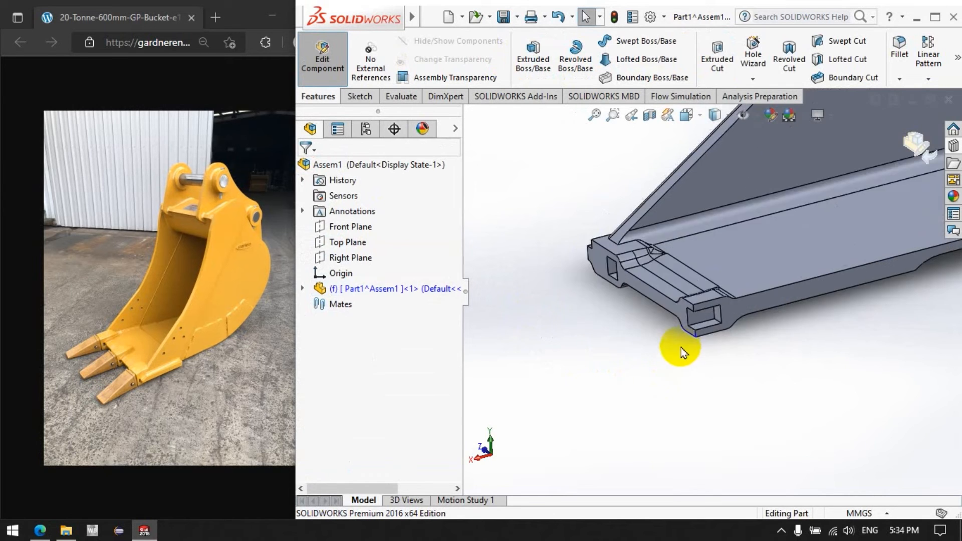
scroll(621, 346, "down", 3)
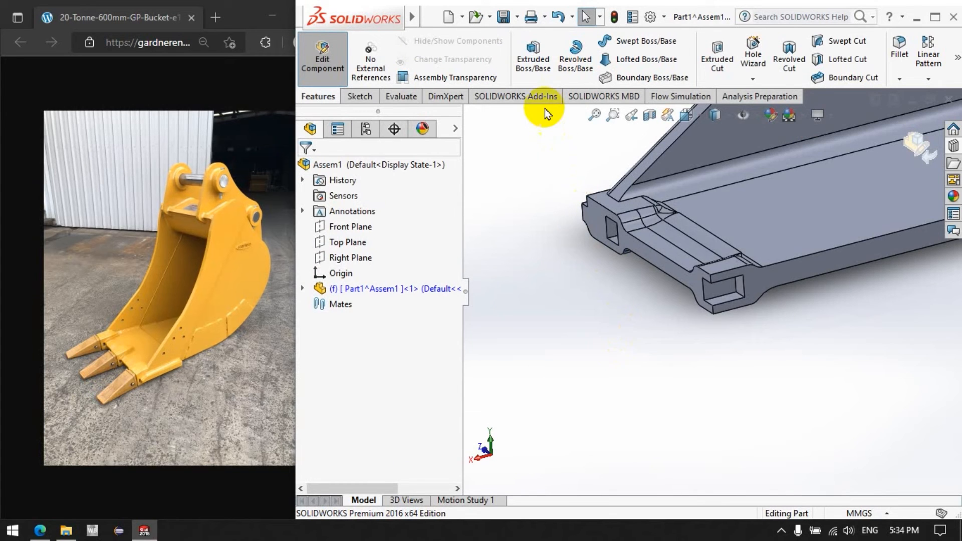
left_click(359, 98)
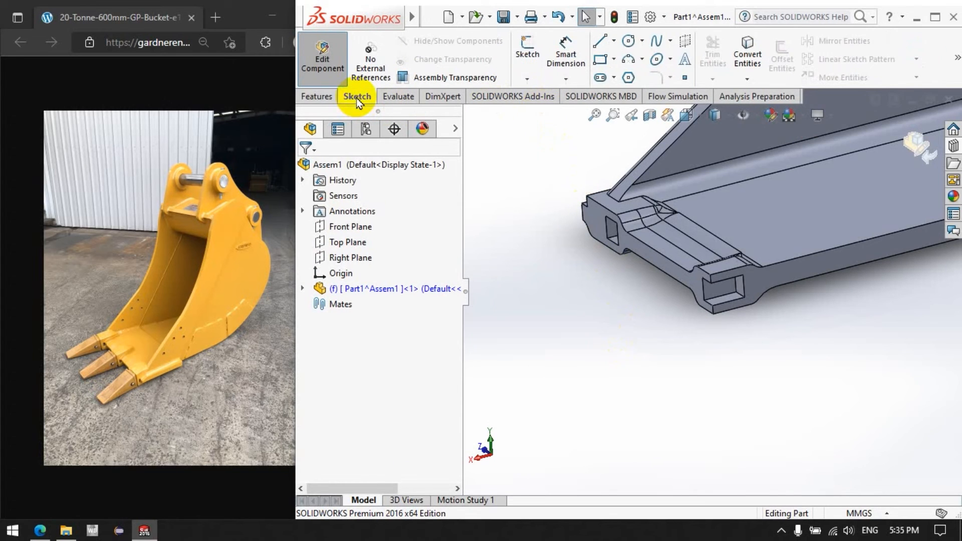
left_click(309, 103)
left_click(928, 79)
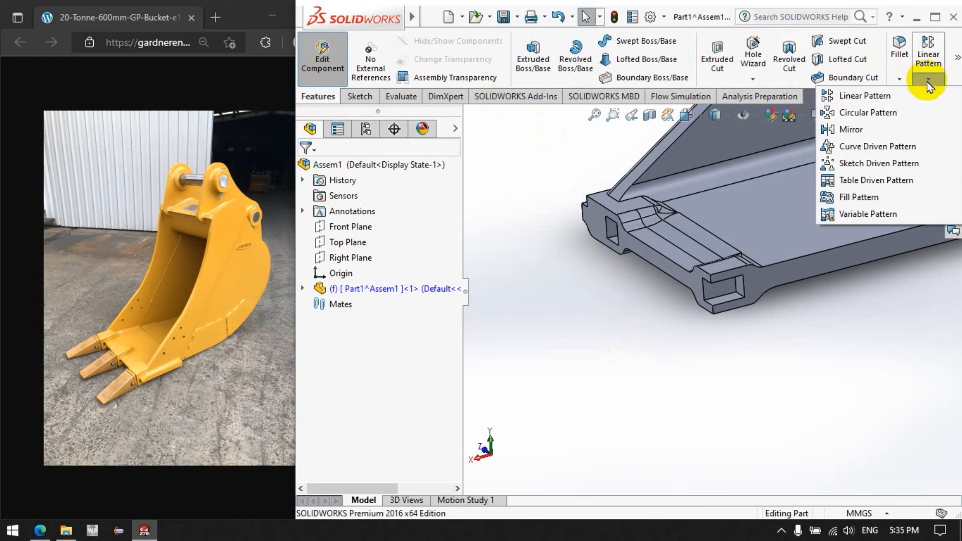
left_click(851, 129)
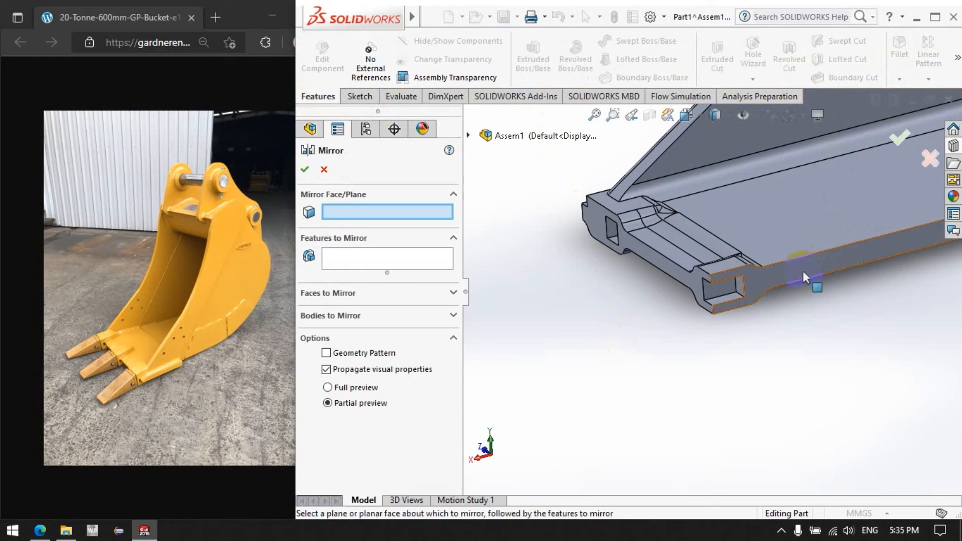
left_click(772, 279)
scroll(619, 368, "up", 3)
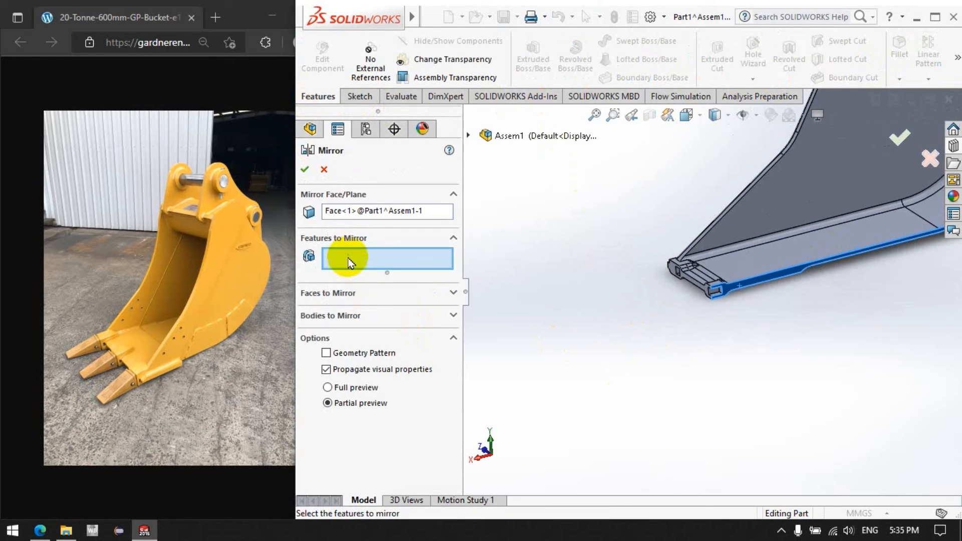
left_click(331, 318)
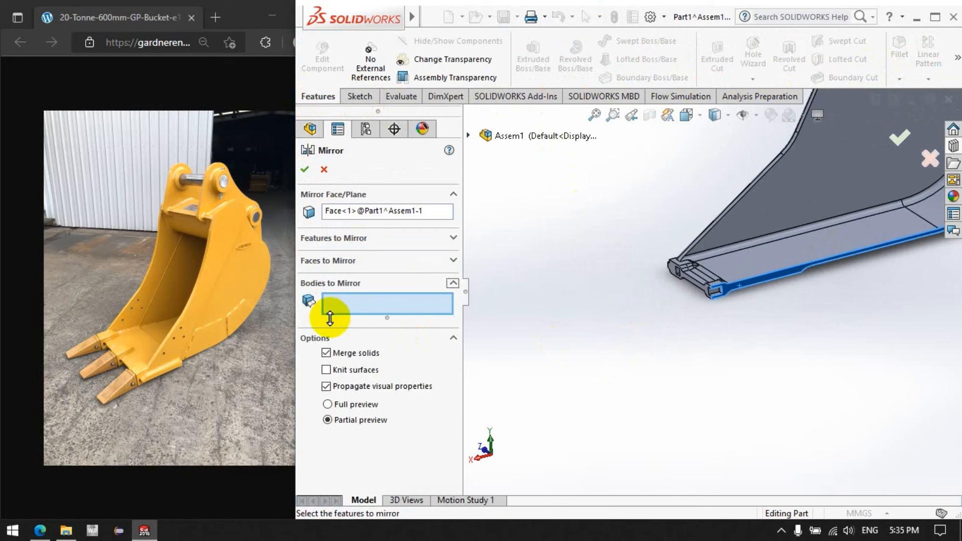
left_click(767, 245)
scroll(767, 245, "up", 3)
left_click(304, 169)
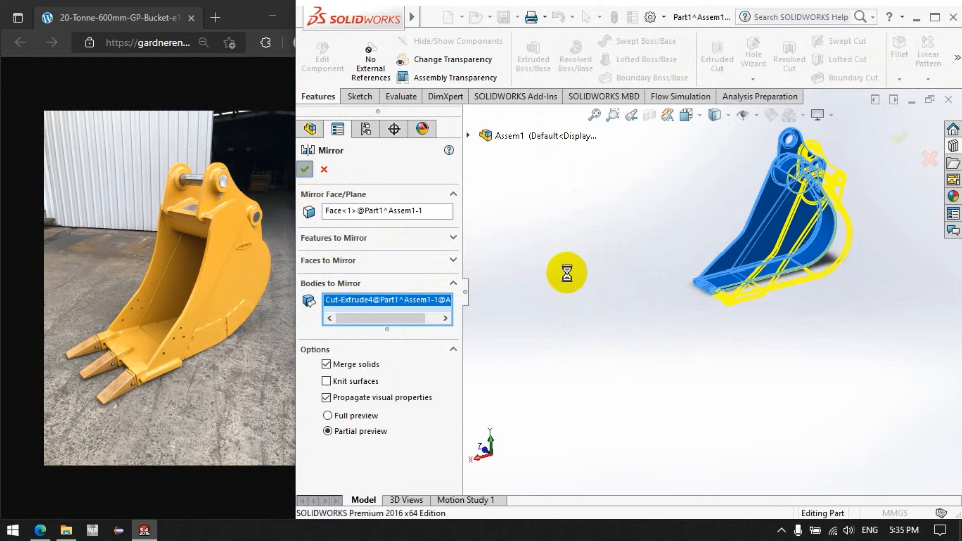
Finish editing the bucket part, return to the assembly and collapse the part's feature list
scroll(884, 176, "down", 3)
middle_click_drag(715, 266, 745, 333)
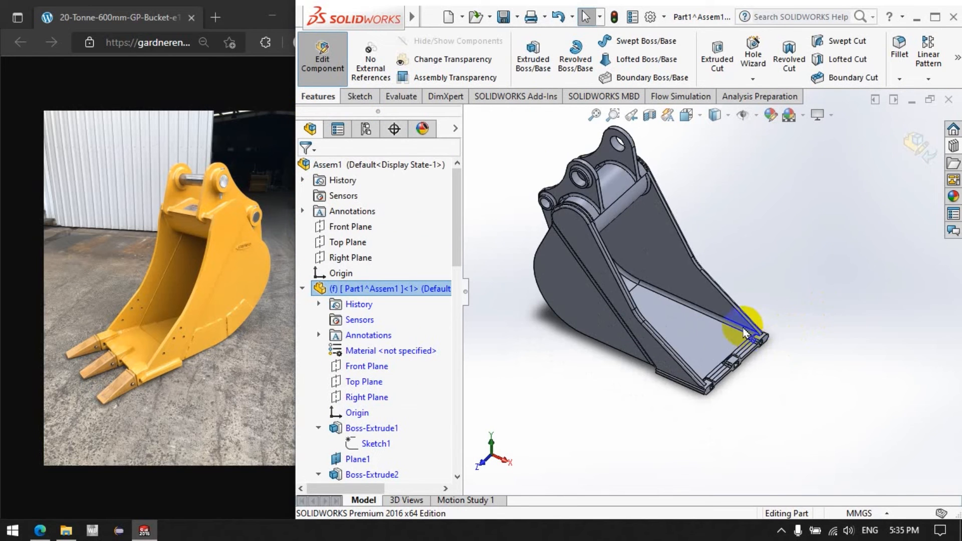
mouse_move(593, 396)
middle_mouse_down()
mouse_move(597, 329)
mouse_move(751, 297)
mouse_move(608, 361)
mouse_move(563, 438)
mouse_move(638, 359)
mouse_move(730, 340)
mouse_move(660, 357)
mouse_move(616, 382)
mouse_move(600, 408)
middle_mouse_up()
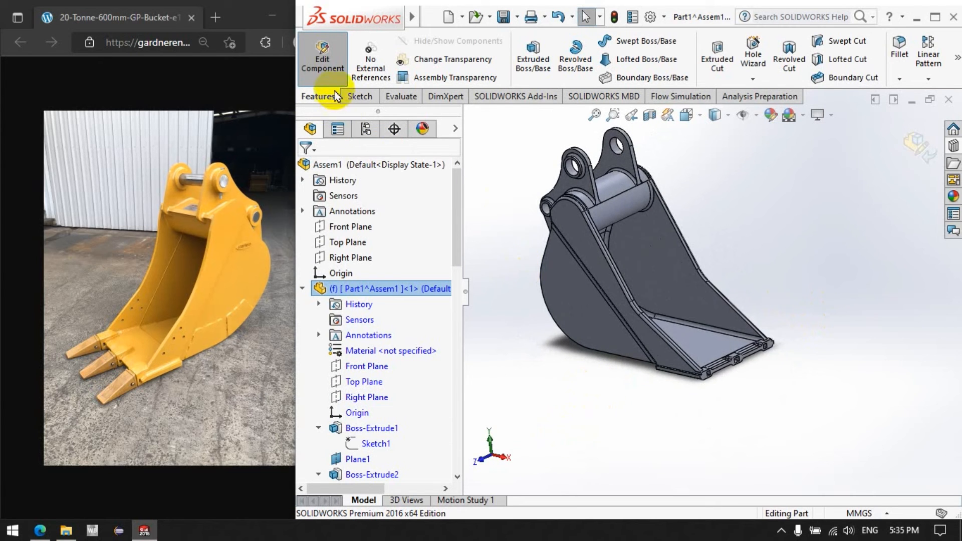
left_click(329, 73)
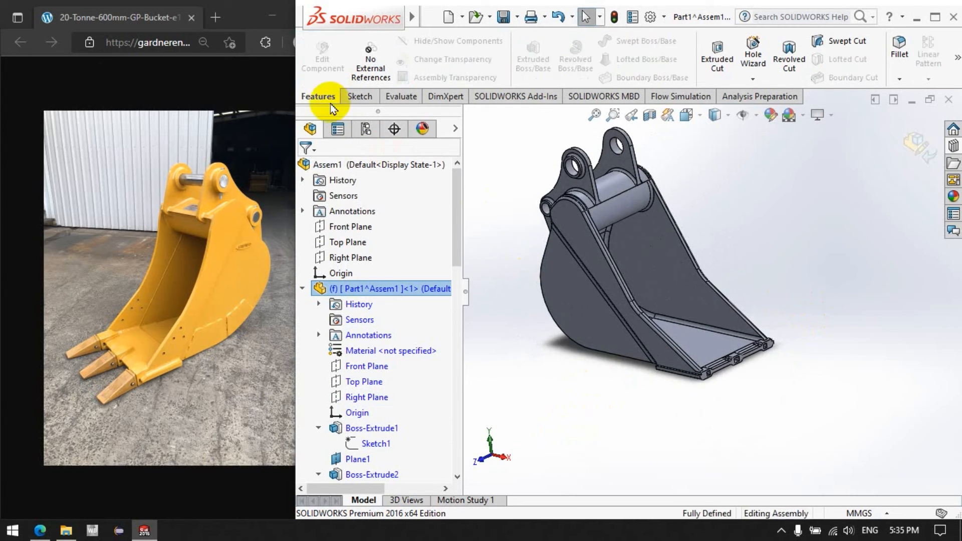
left_click(303, 291)
Insert a new part into the assembly and open it for editing in place
left_click(365, 168)
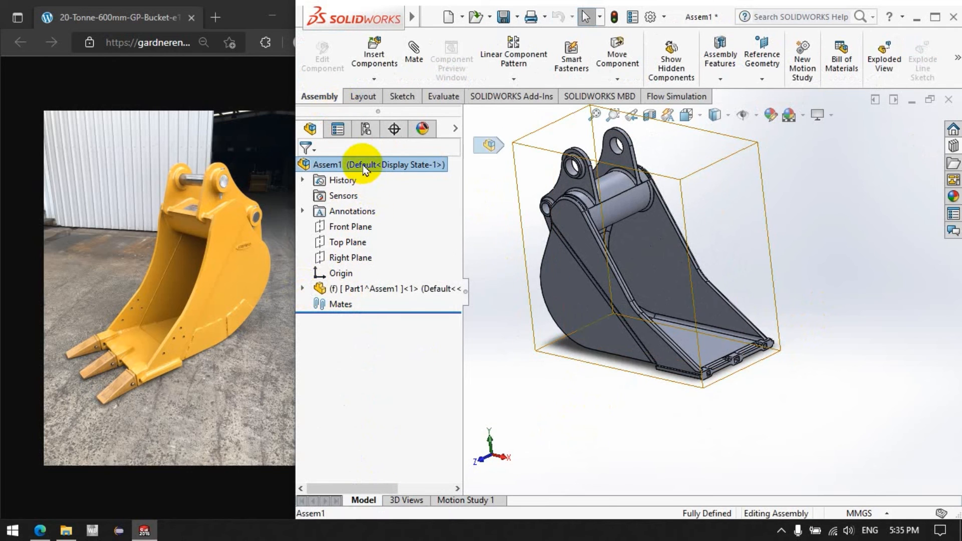
left_click(372, 80)
left_click(383, 112)
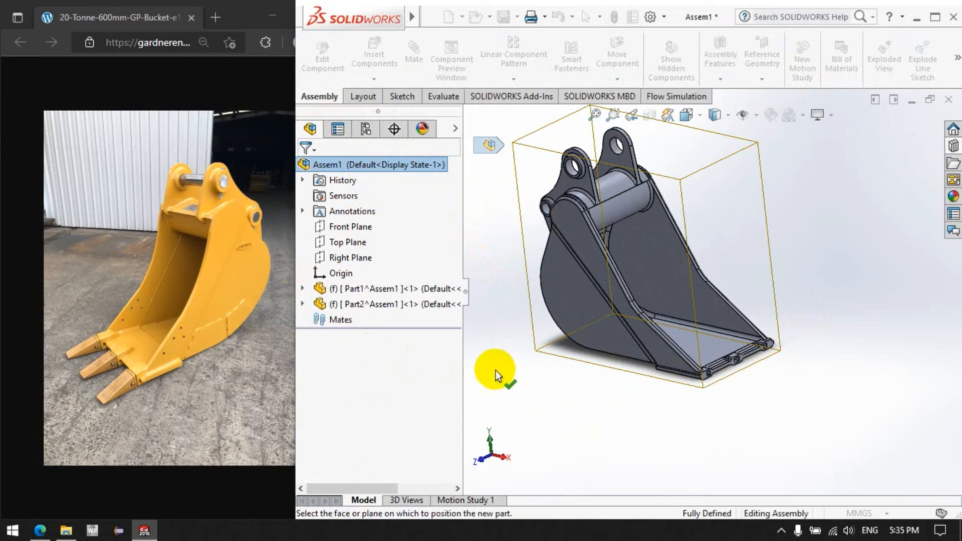
left_click(519, 377)
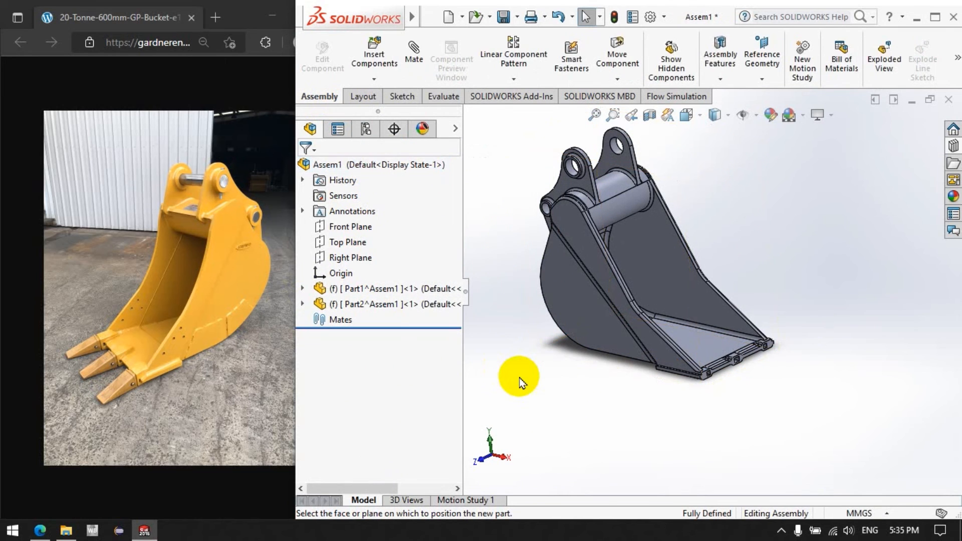
left_click(386, 308)
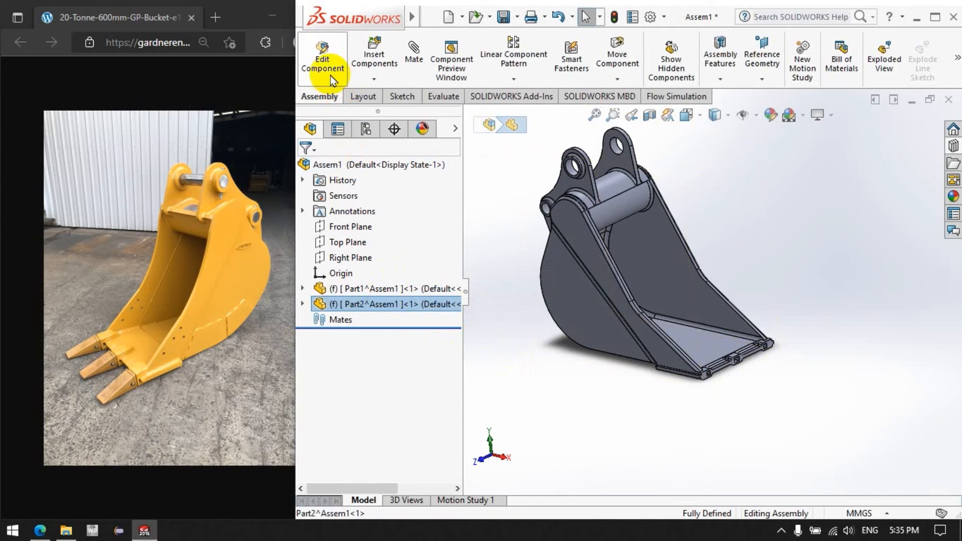
left_click(330, 75)
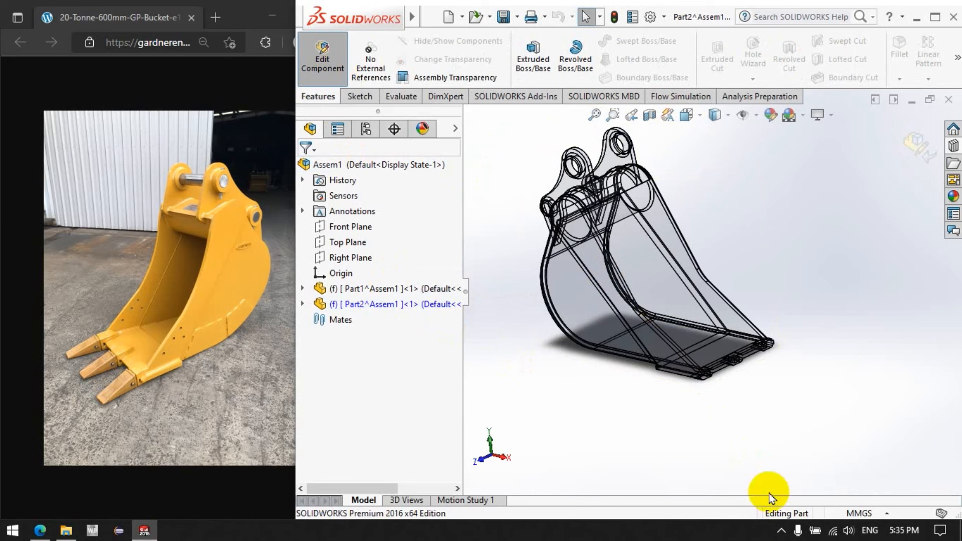
left_click(783, 531)
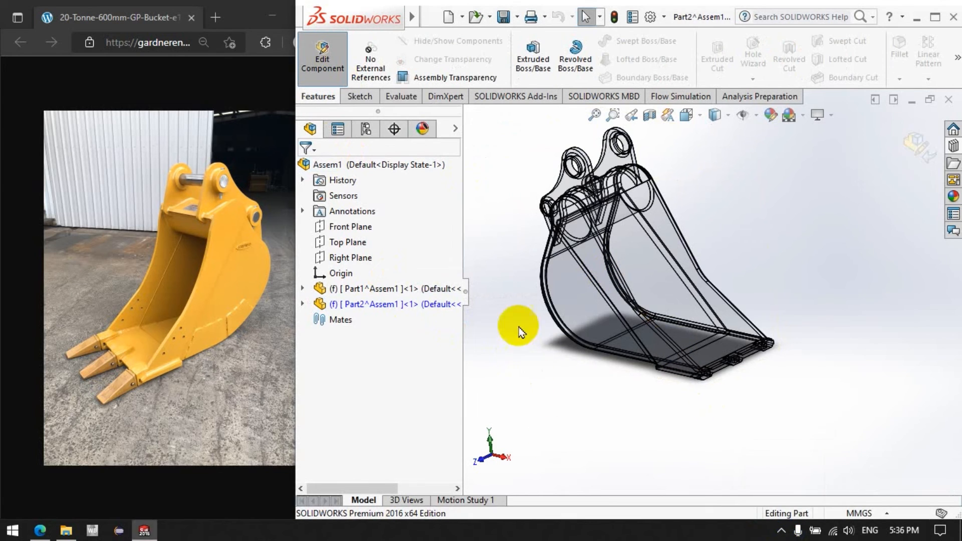
Start a sketch for the new part on the cutting lip's front face and orient the view to Right
left_click(357, 96)
left_click(527, 50)
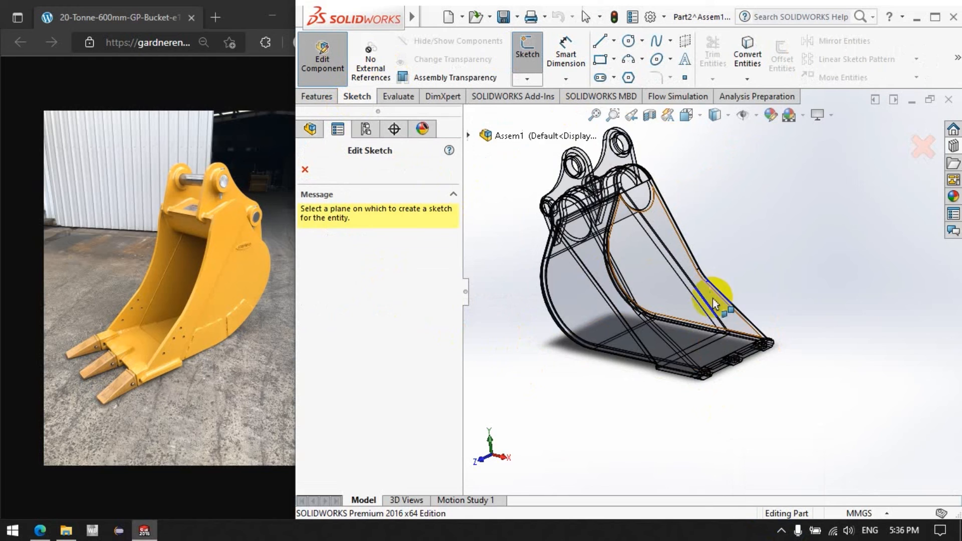
scroll(722, 351, "down", 5)
scroll(681, 353, "down", 5)
left_click(627, 294)
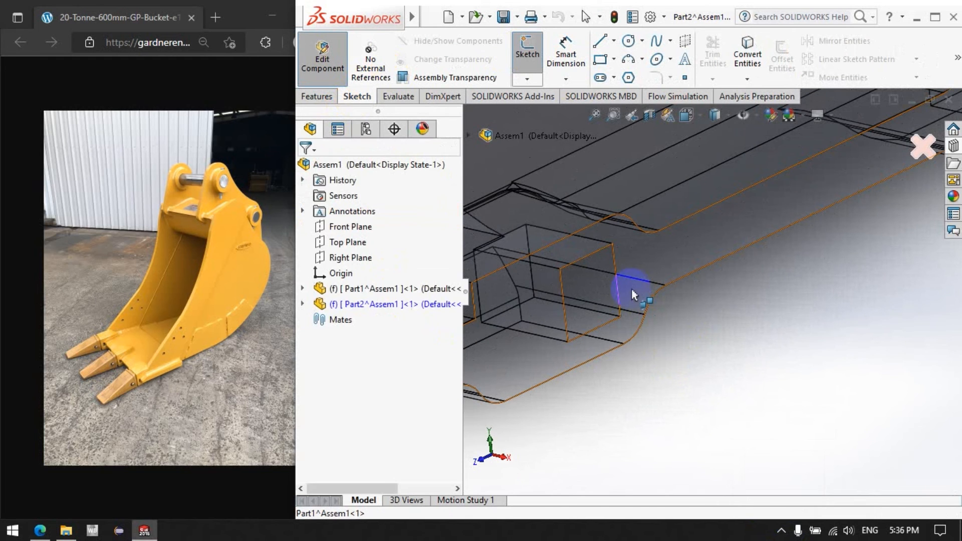
scroll(688, 360, "up", 2)
scroll(688, 361, "up", 5)
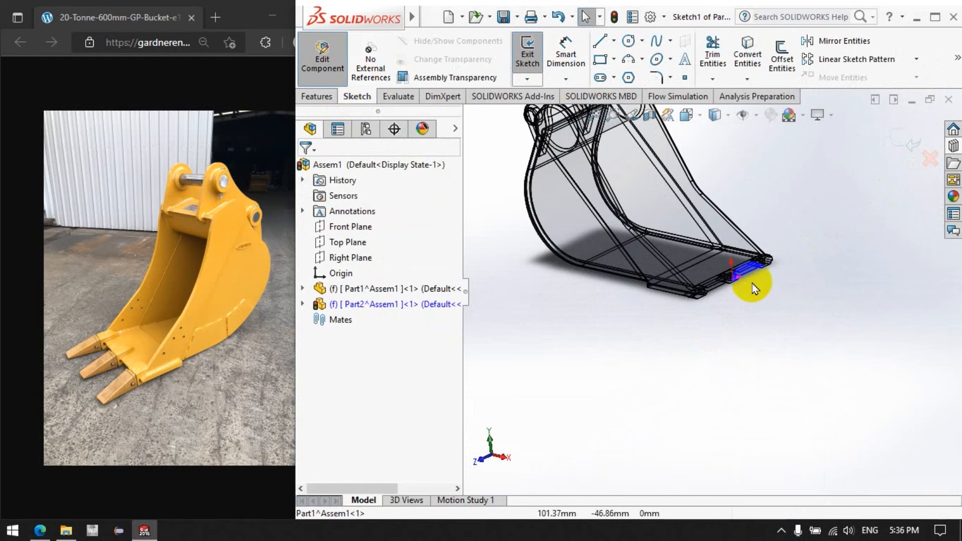
left_click(508, 457)
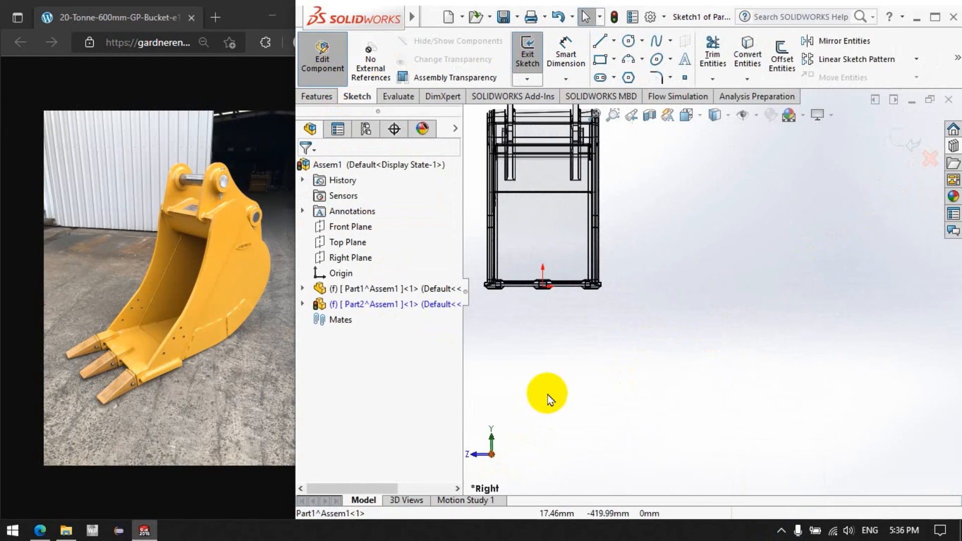
scroll(485, 288, "down", 5)
scroll(716, 281, "down", 2)
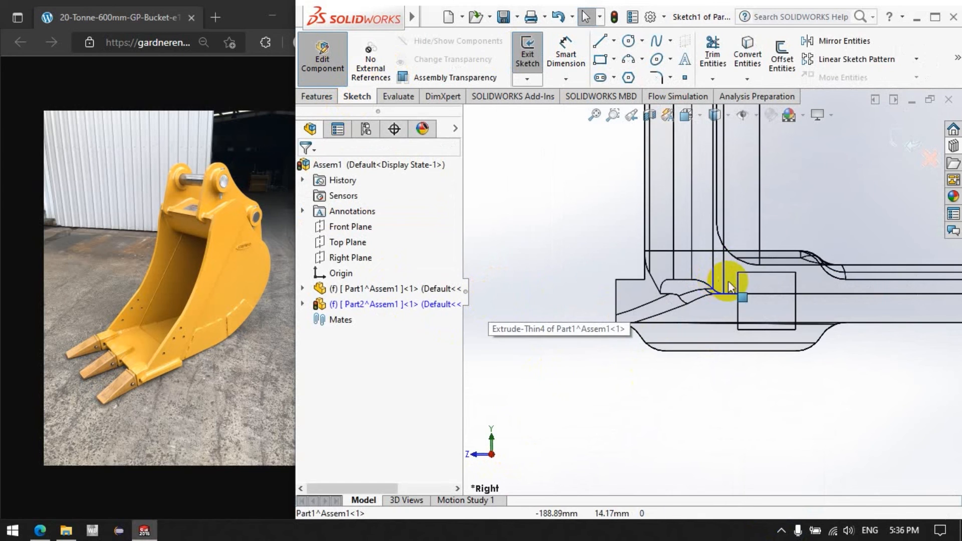
Trace the square hole at the lip's first end with a 20 × 20 mm corner rectangle
scroll(812, 249, "down", 2)
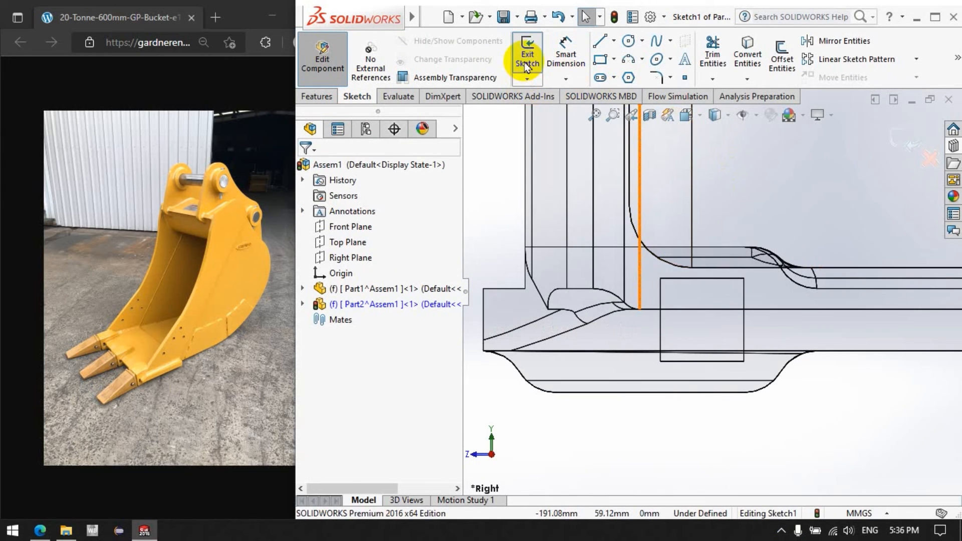
left_click(596, 70)
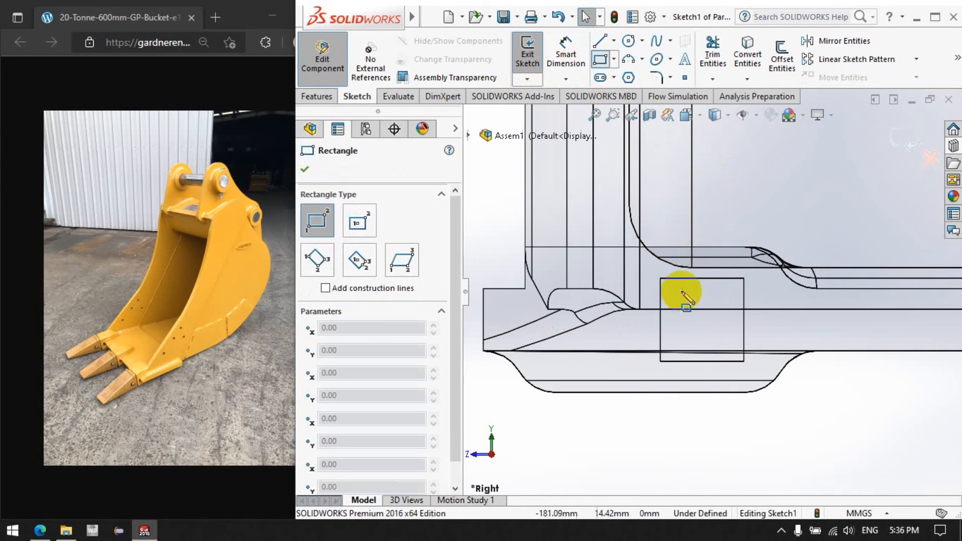
left_click_drag(661, 278, 745, 361)
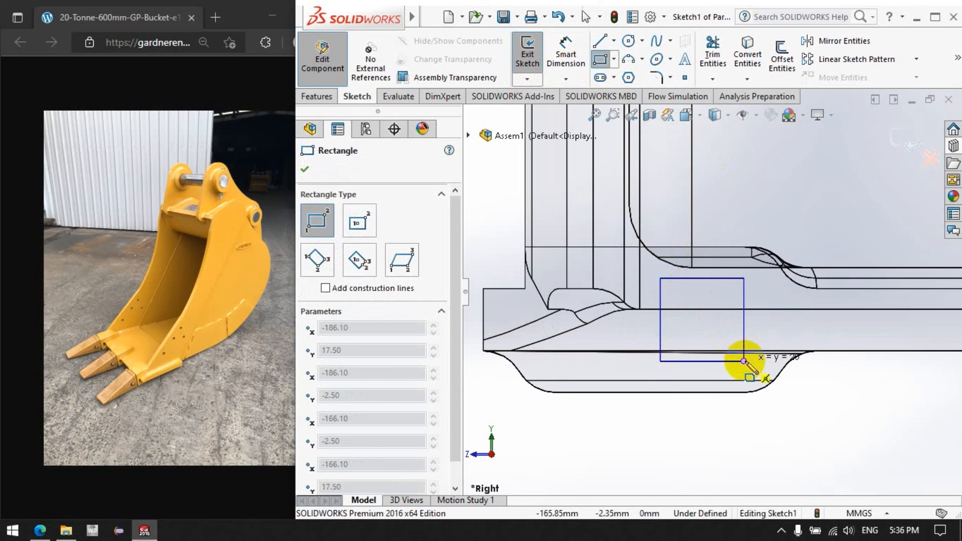
key("Escape")
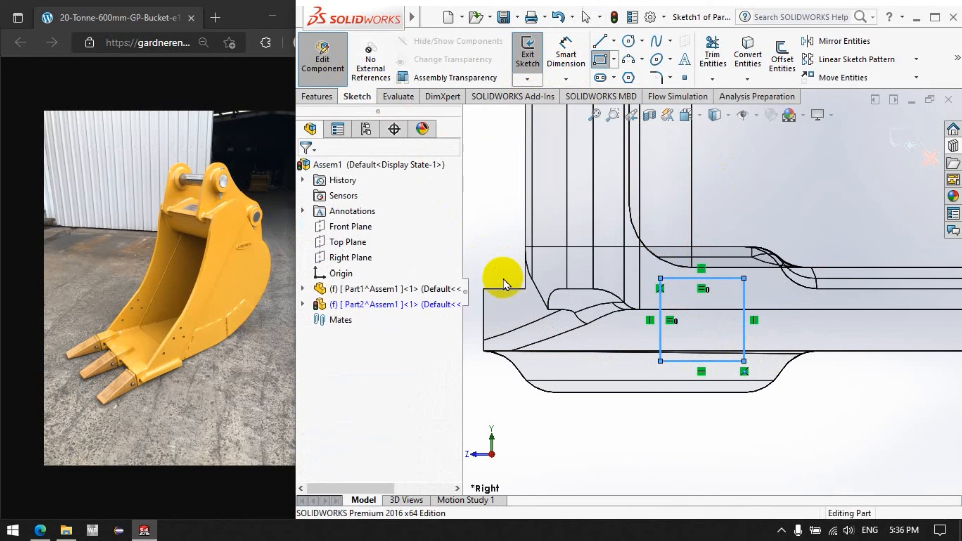
Expand the new part's feature list in the assembly tree to reach its sketch
scroll(511, 286, "up", 6)
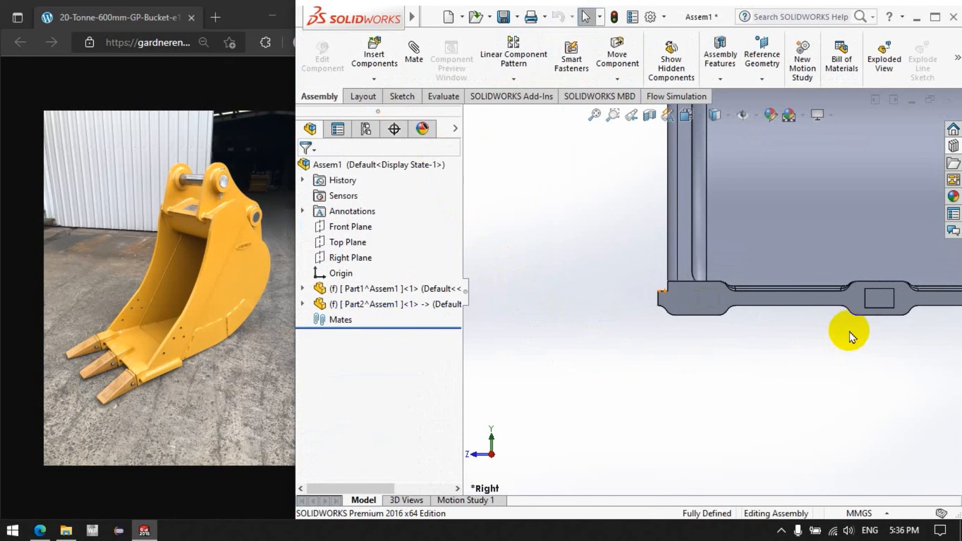
scroll(850, 331, "down", 2)
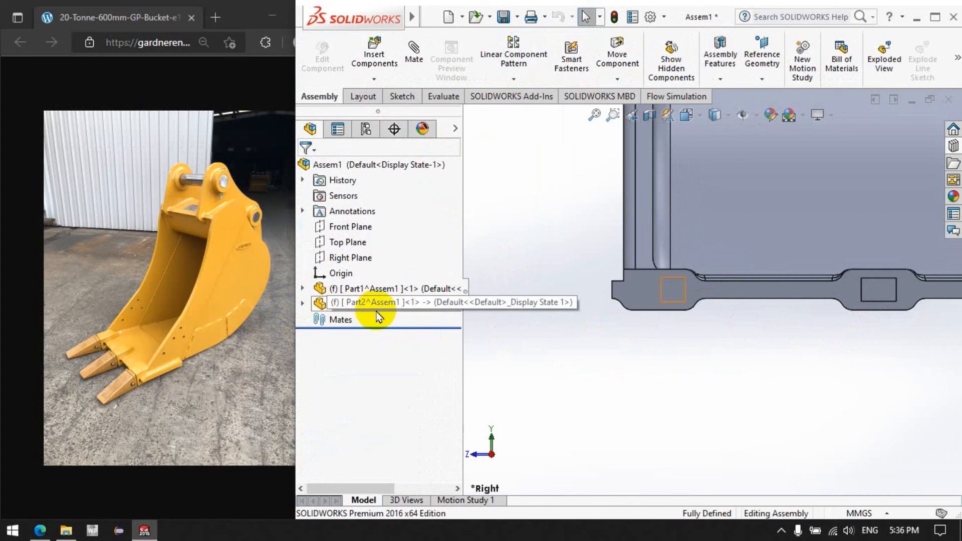
left_click(303, 304)
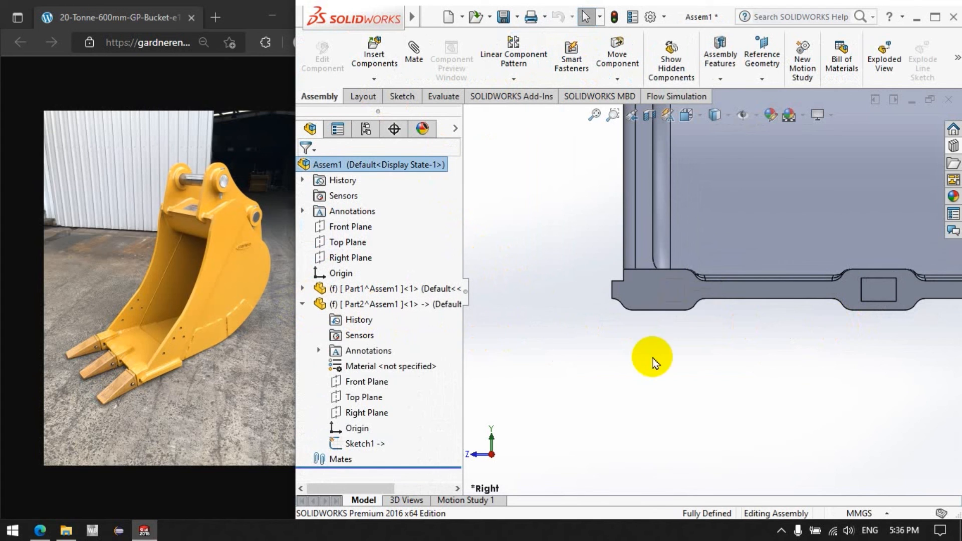
scroll(807, 302, "up", 4)
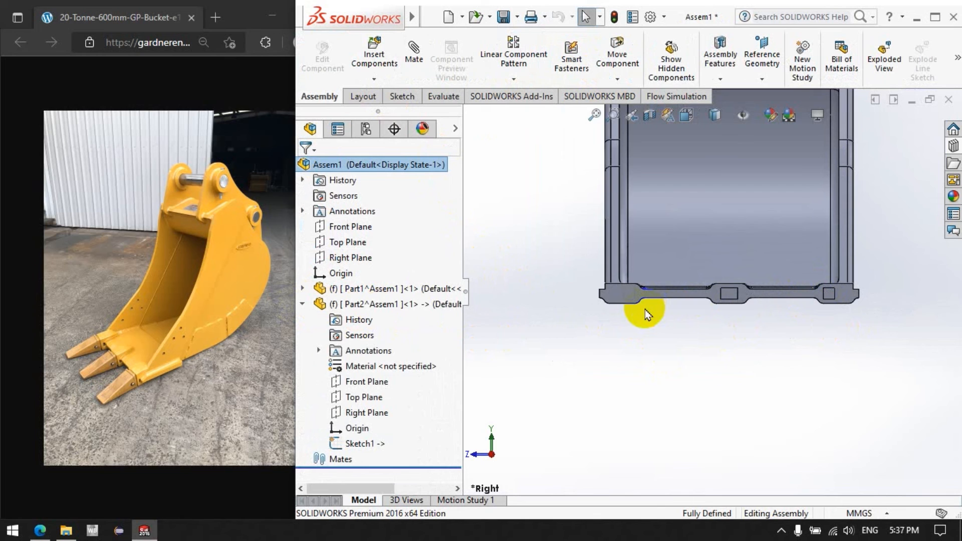
left_click(362, 447)
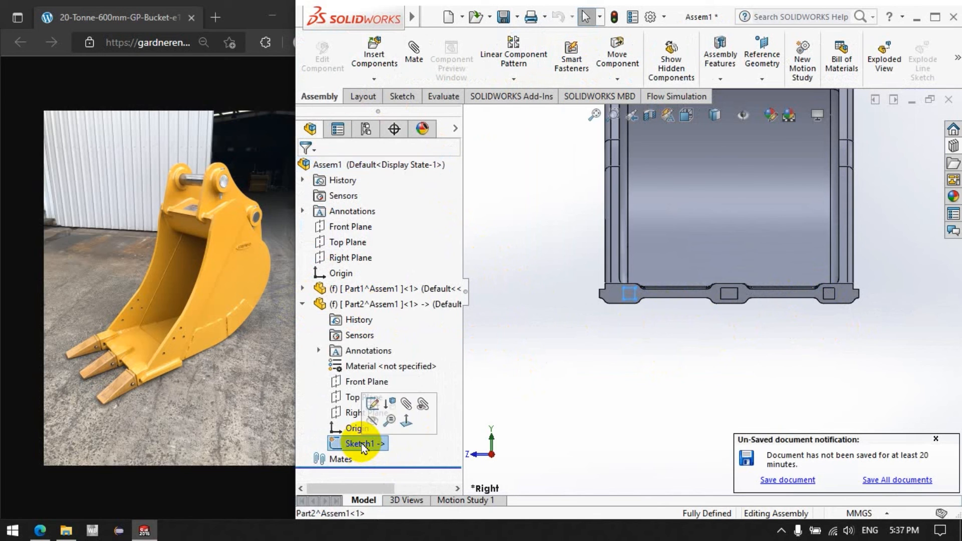
left_click(375, 404)
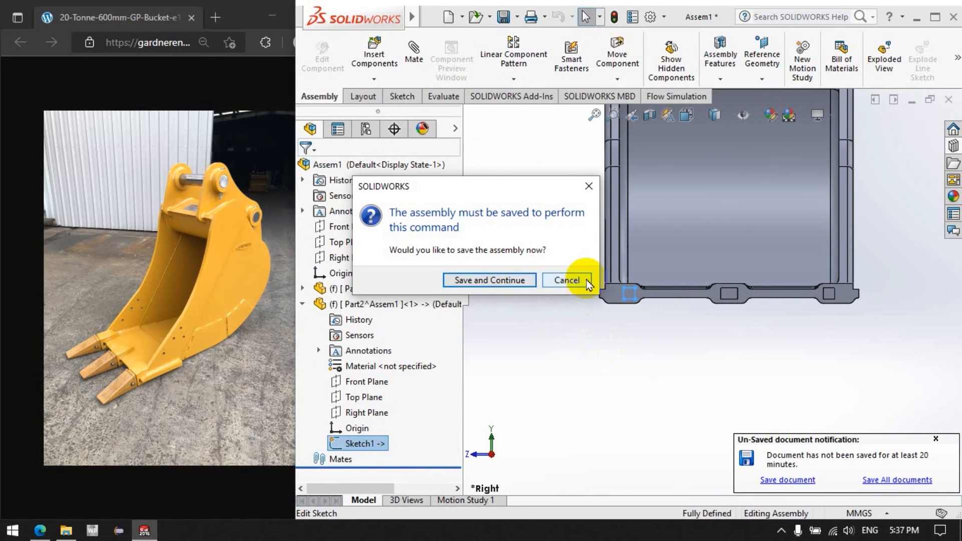
left_click(572, 282)
Open the new part for editing in place and reopen its sketch
left_click(378, 304)
left_click(320, 62)
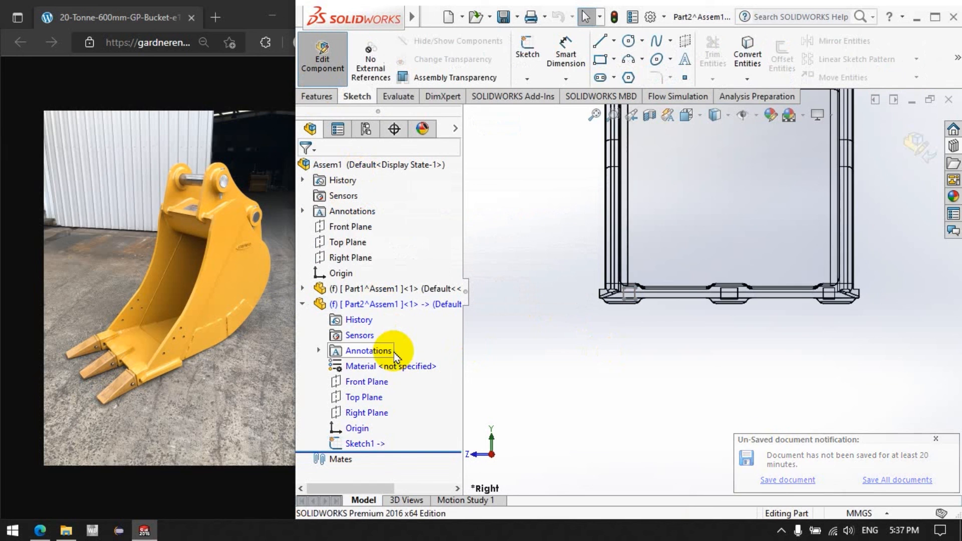
left_click(361, 444)
left_click(379, 404)
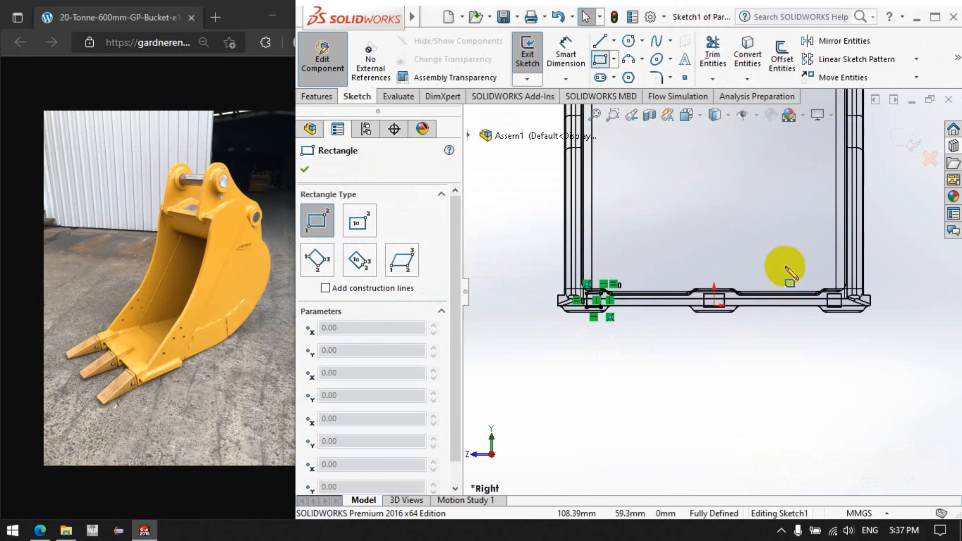
Trace the holes at the lip's middle and opposite end with corner rectangles, and exit the sketch
scroll(767, 296, "down", 8)
left_click_drag(525, 233, 608, 280)
scroll(585, 350, "up", 2)
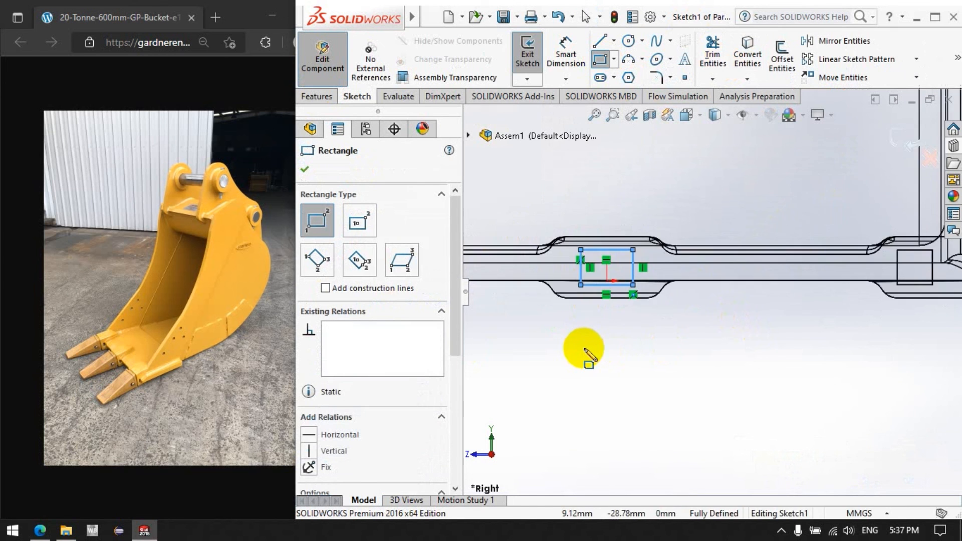
scroll(877, 278, "up", 3)
scroll(870, 277, "down", 2)
scroll(726, 279, "down", 3)
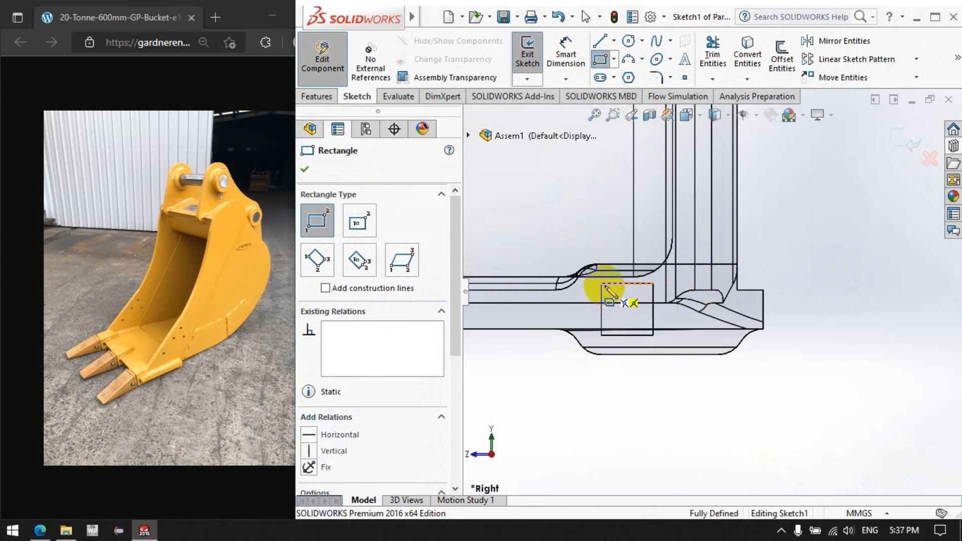
mouse_move(602, 284)
left_mouse_down()
mouse_move(660, 329)
mouse_move(653, 335)
left_mouse_up()
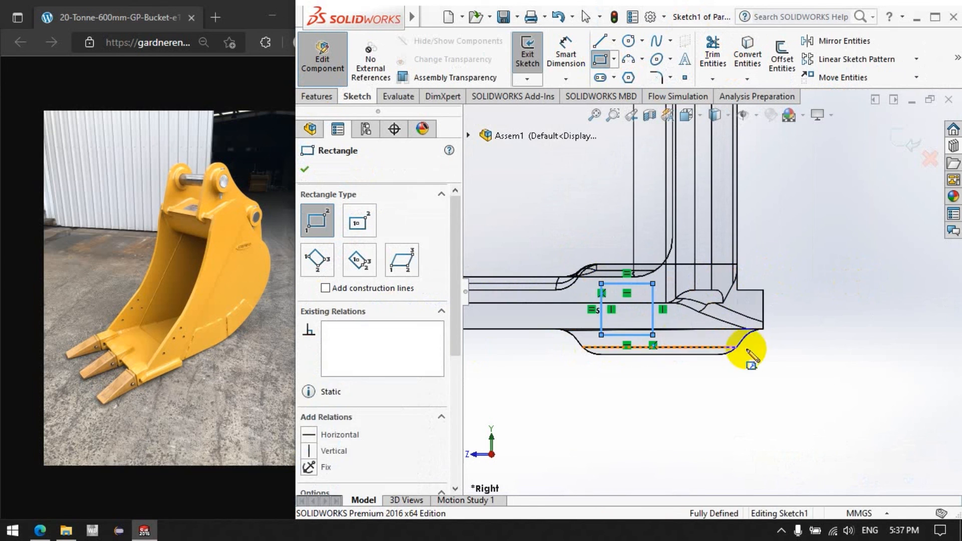
scroll(746, 346, "up", 3)
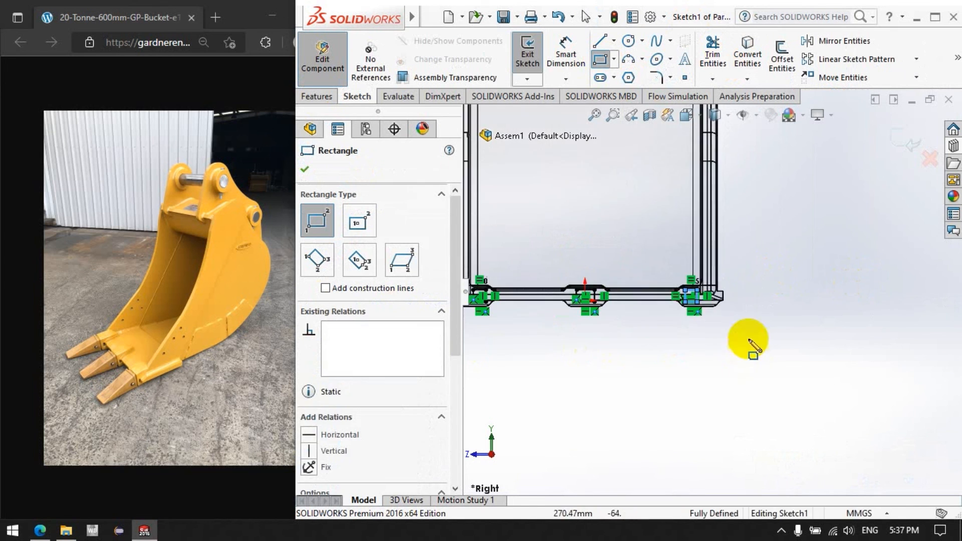
left_click(524, 55)
mouse_move(702, 348)
middle_mouse_down()
mouse_move(617, 381)
mouse_move(624, 416)
middle_mouse_up()
scroll(744, 403, "up", 4)
left_click(320, 98)
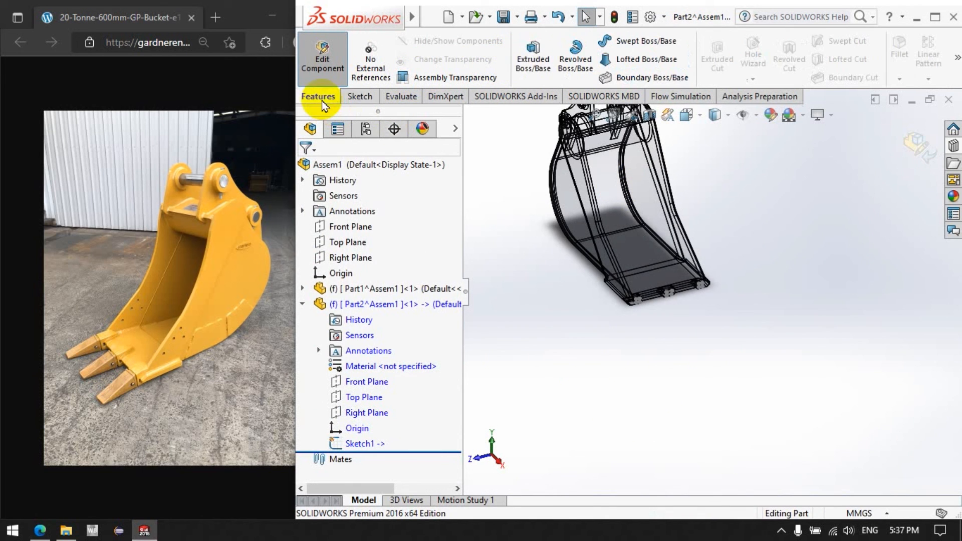
left_click(529, 67)
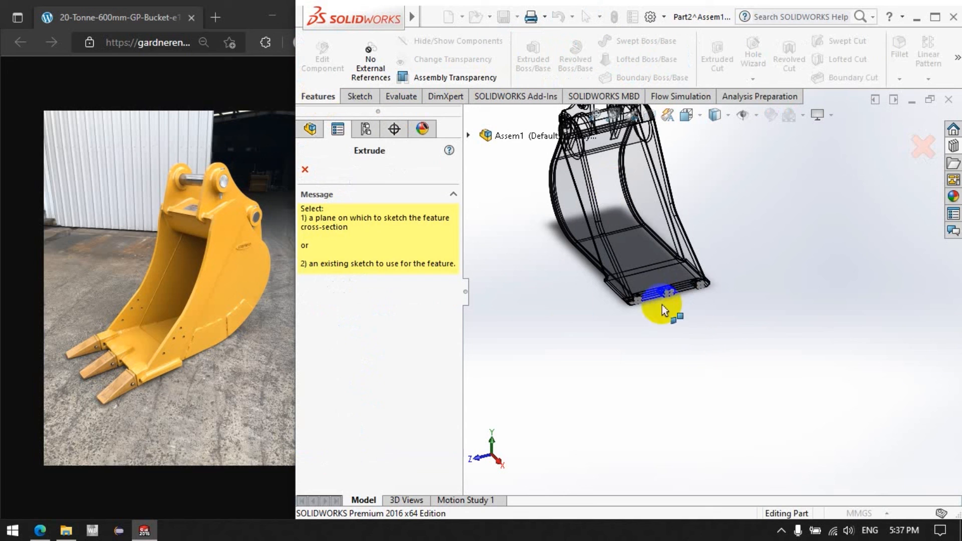
left_click(304, 170)
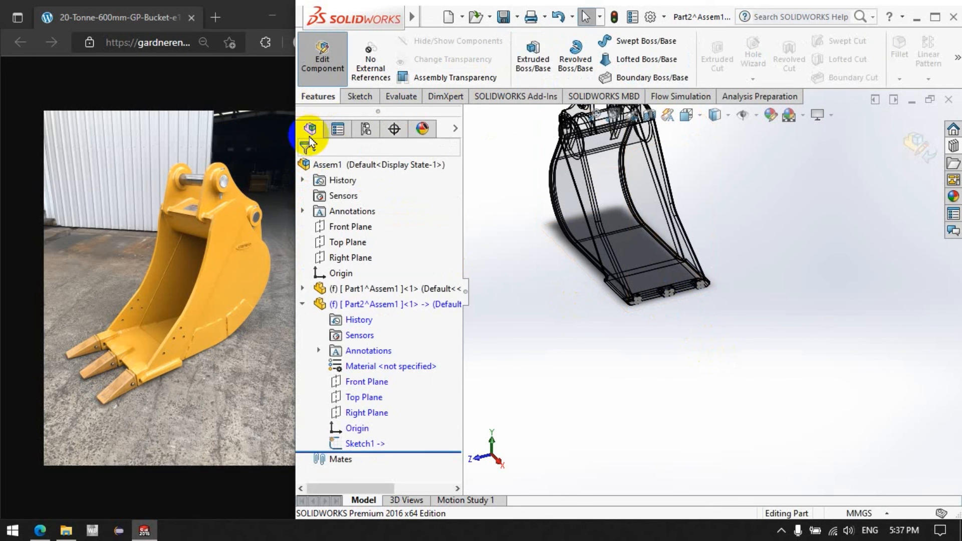
left_click(360, 98)
left_click(317, 96)
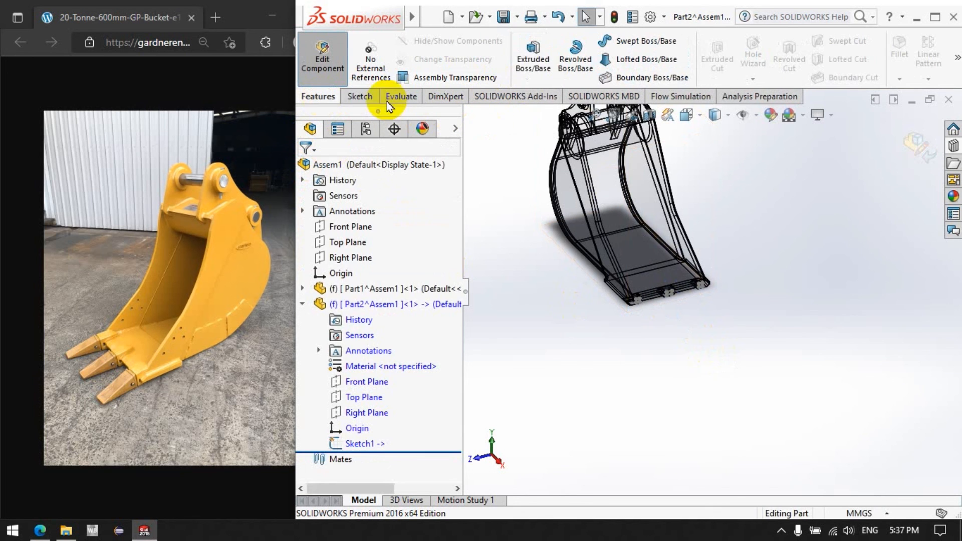
left_click(529, 76)
scroll(687, 302, "down", 10)
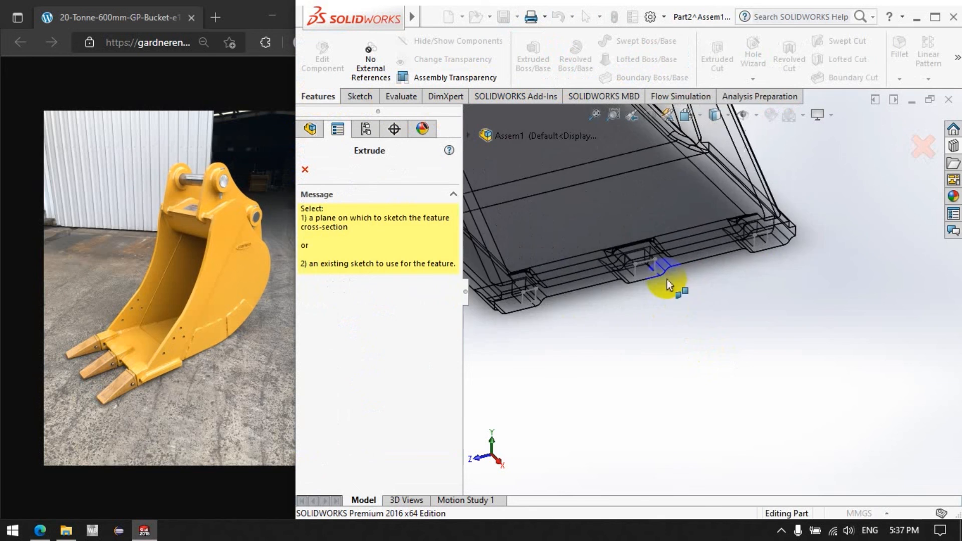
left_click(677, 290)
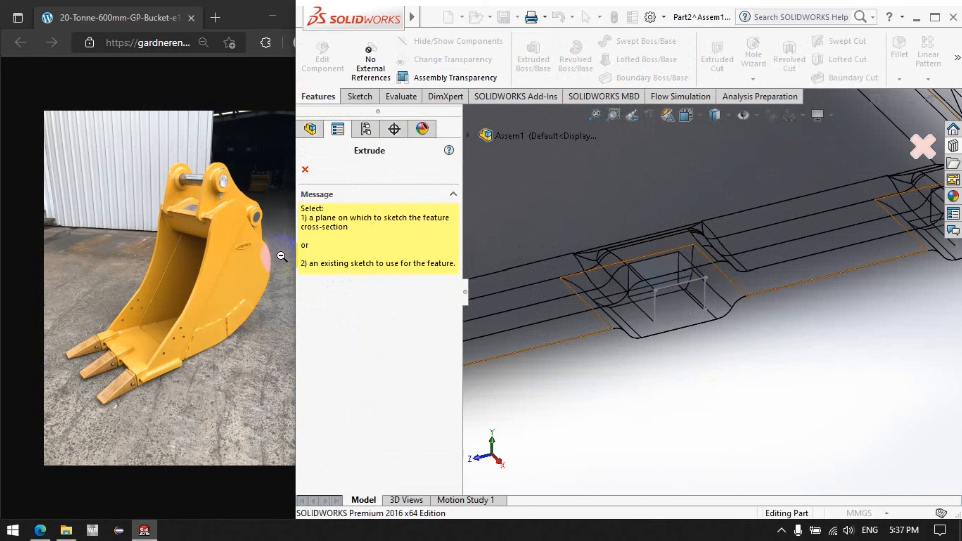
left_click(305, 169)
scroll(569, 222, "up", 10)
Set up a blind boss extrusion of the three-rectangle sketch, with its direction reversed into the lip
left_click(359, 443)
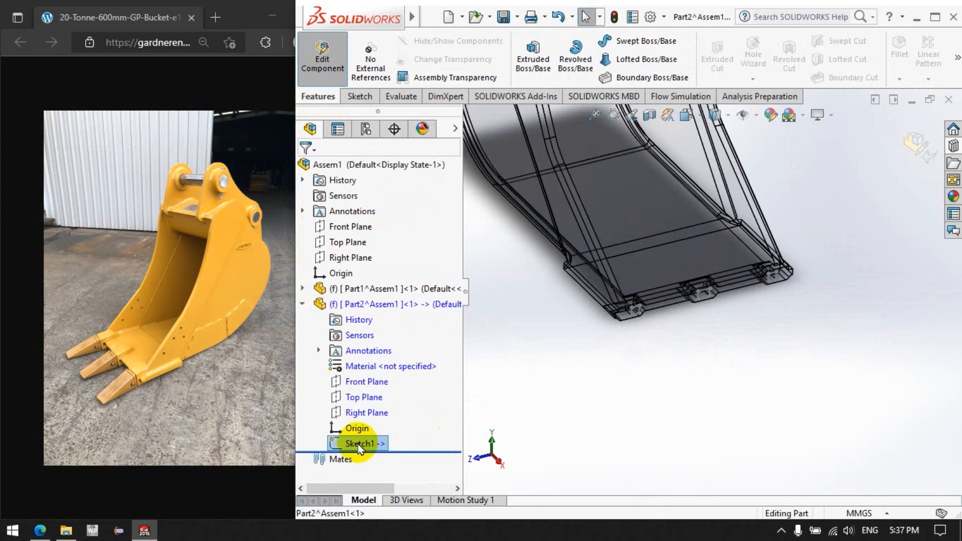
left_click(517, 79)
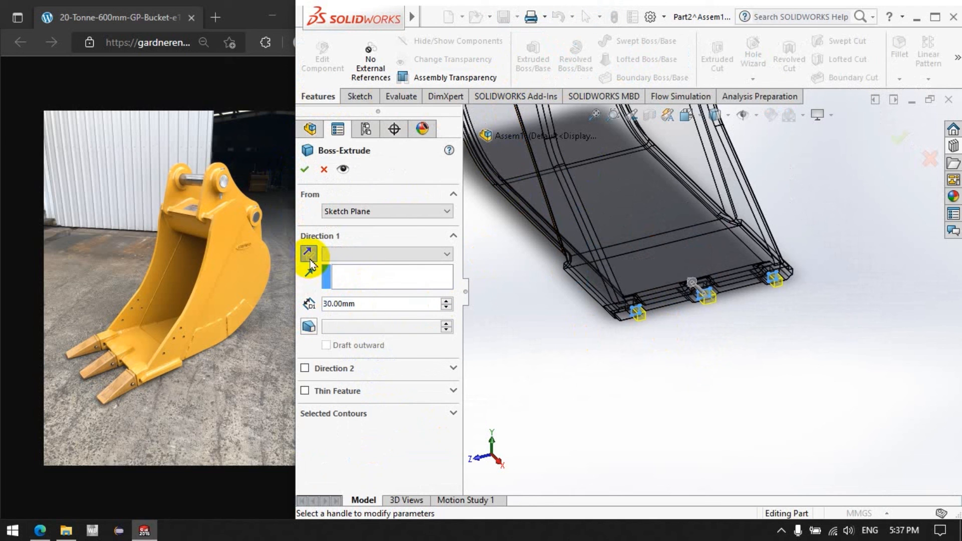
scroll(655, 279, "down", 8)
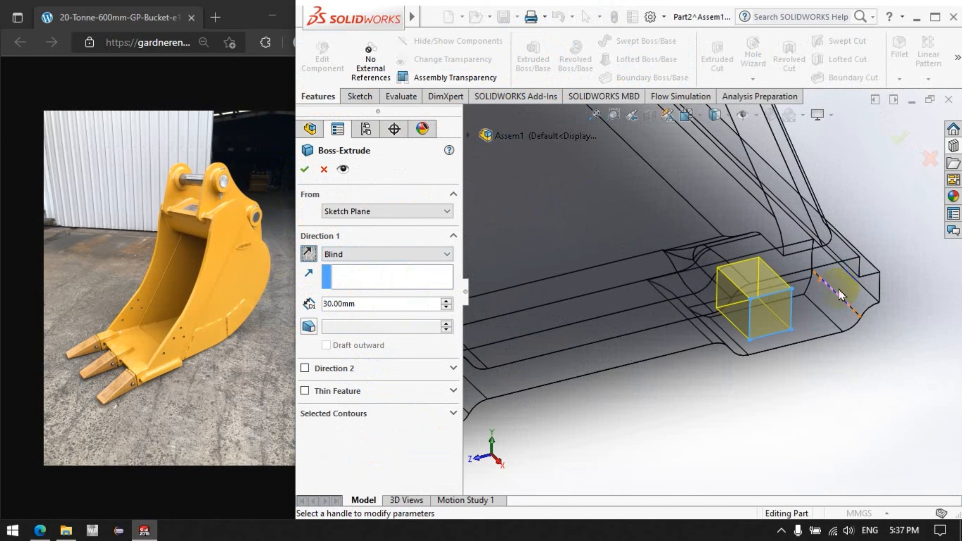